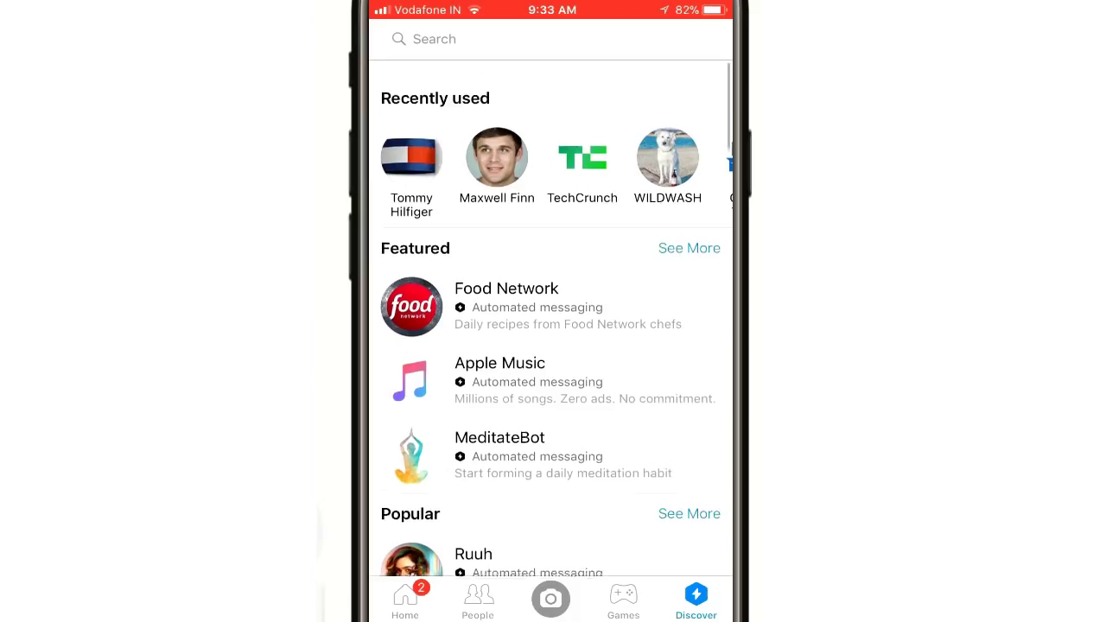
# - Scroll the Messenger Discover page past Featured, Popular and Shopping to the bot Categories list
pyautogui.scroll(-1, 553, 346)
pyautogui.scroll(-1, 553, 346)
pyautogui.scroll(-10, 553, 346)
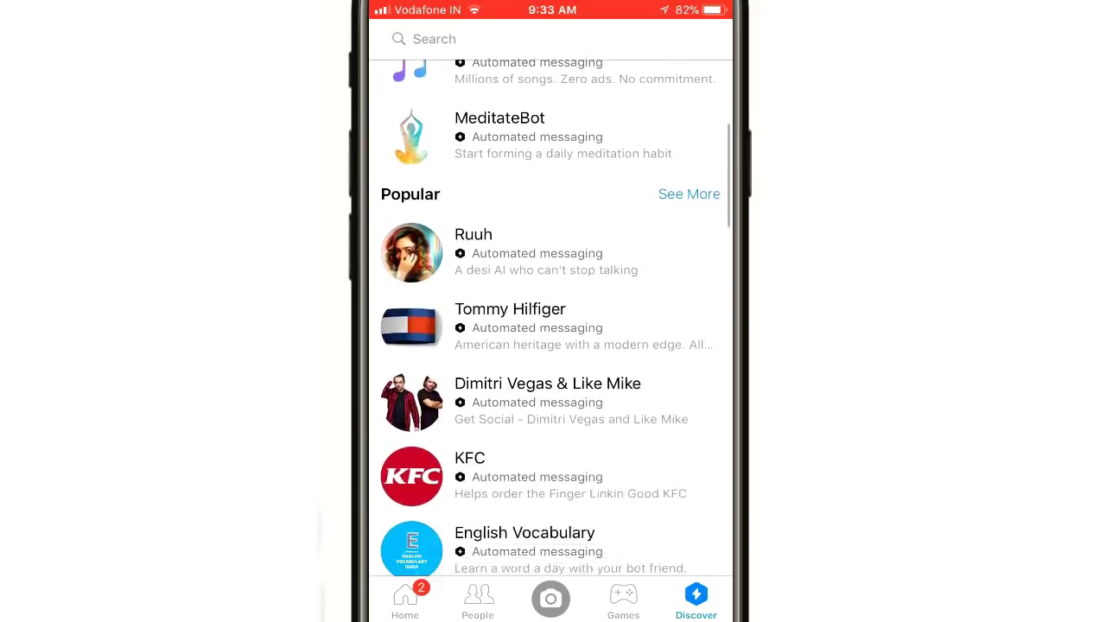
pyautogui.scroll(-10, 553, 346)
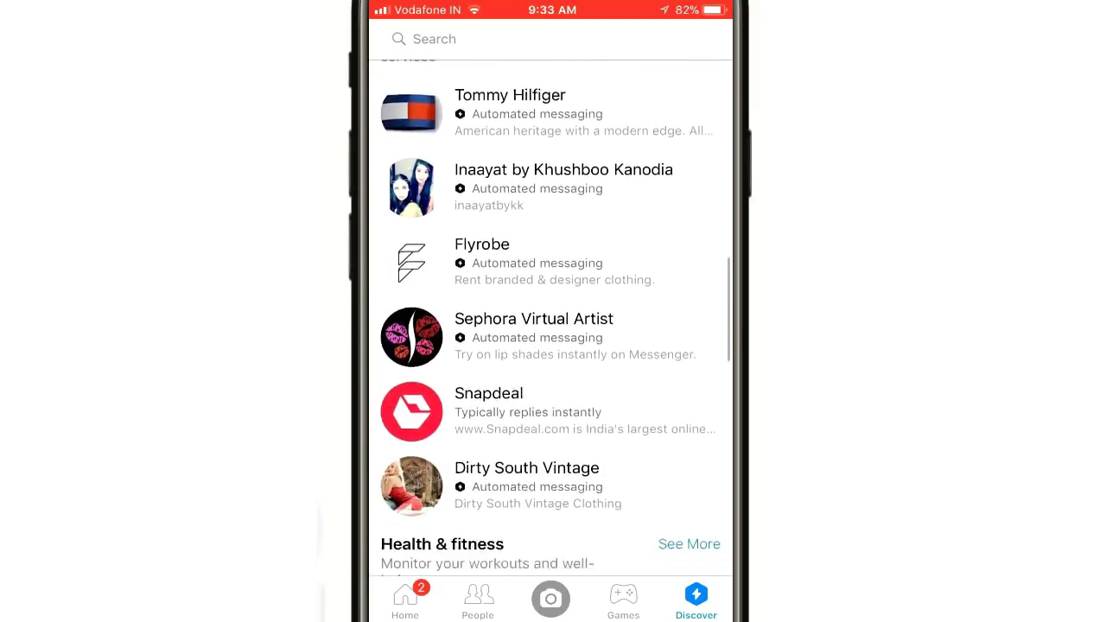
pyautogui.scroll(-10, 553, 346)
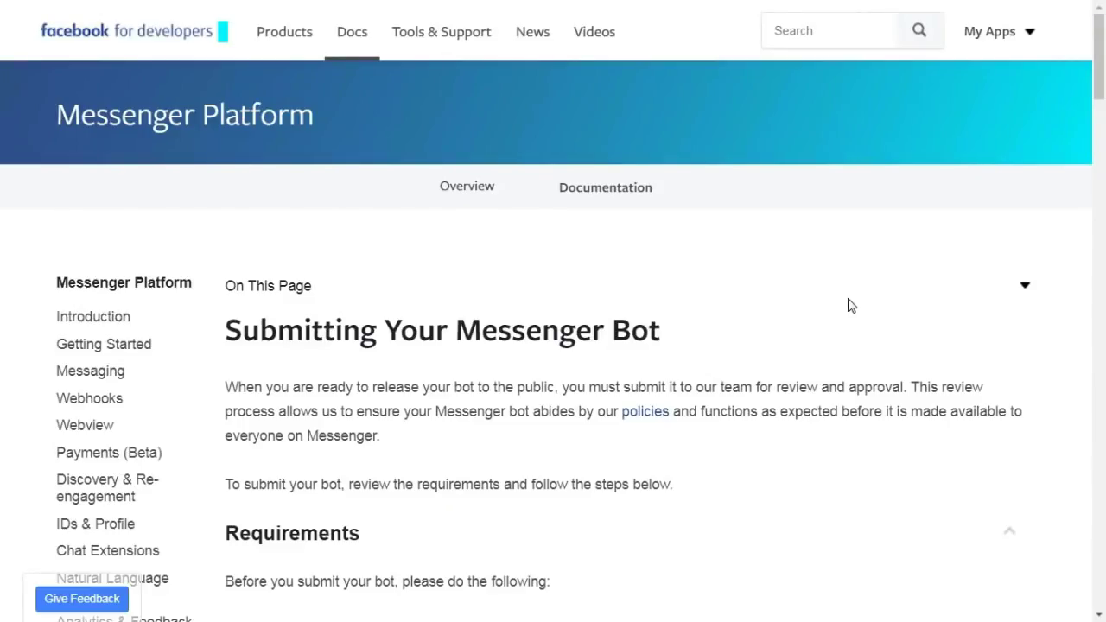
# - Scroll the Submitting Your Messenger Bot guide down to its Requirements section
pyautogui.scroll(-6, 850, 304)
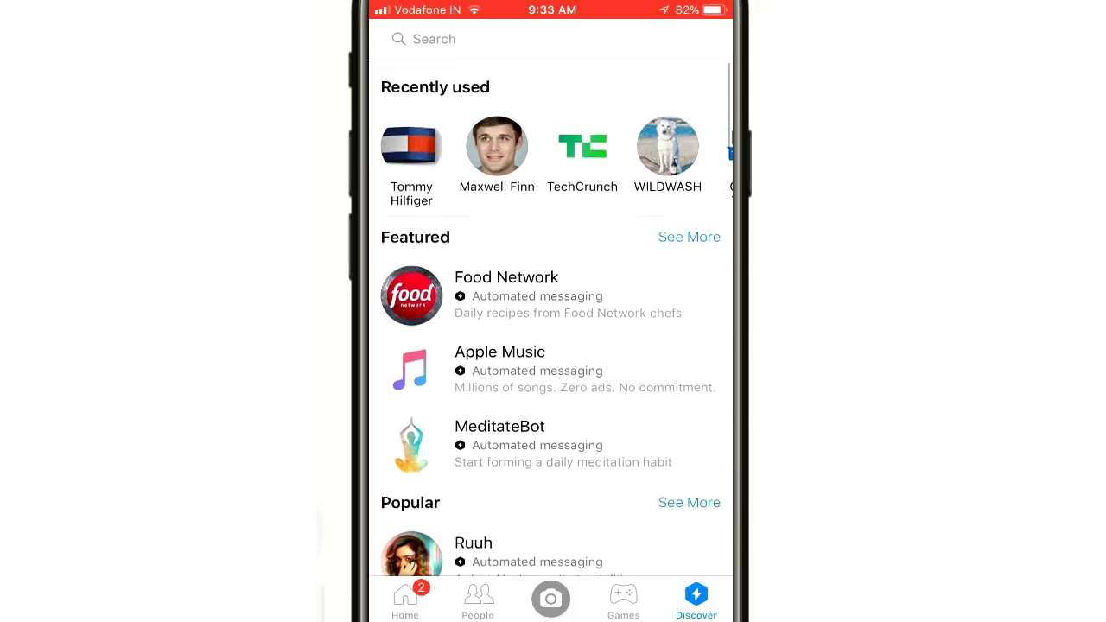
pyautogui.scroll(-1, 550, 320)
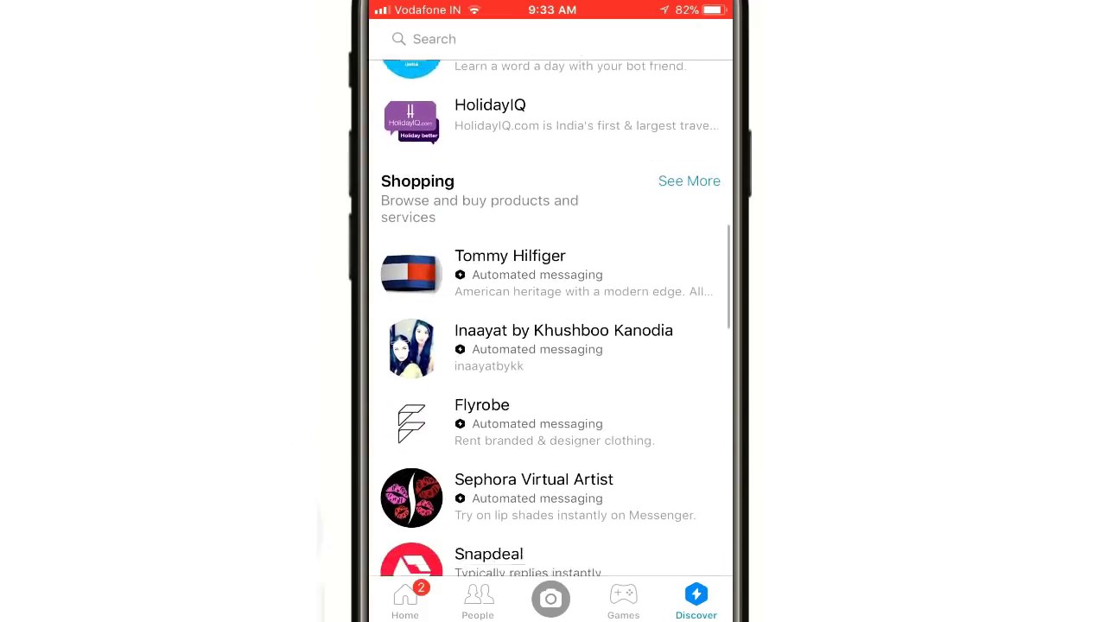
# - Open the Tommy Hilfiger bot from the Shopping category and choose TMY.BOY menswear
pyautogui.scroll(-10, 553, 320)
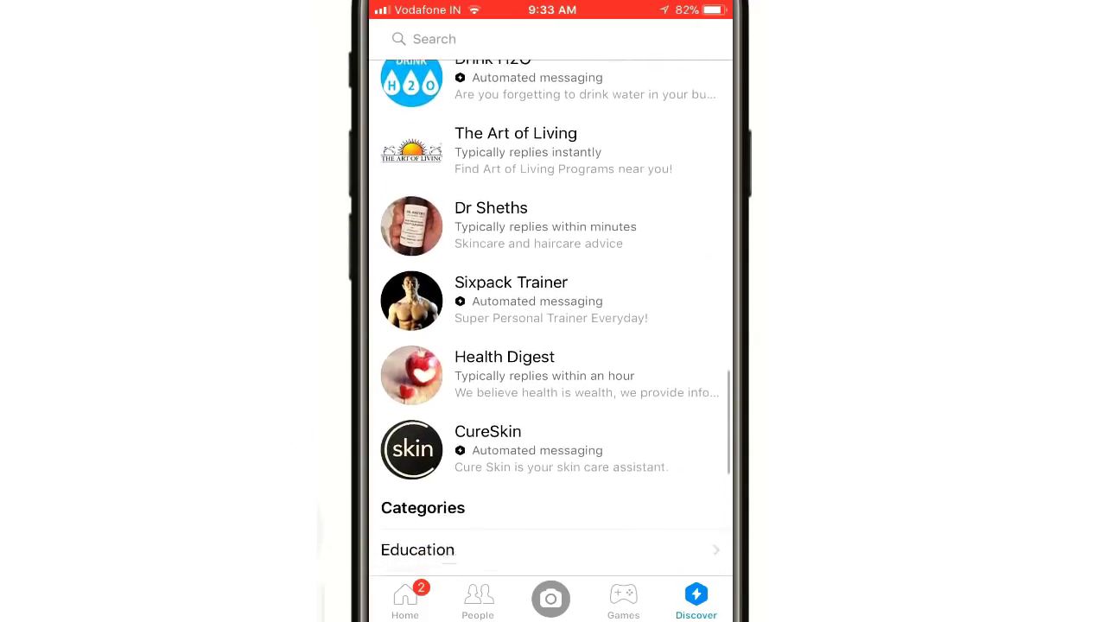
pyautogui.scroll(-10, 553, 320)
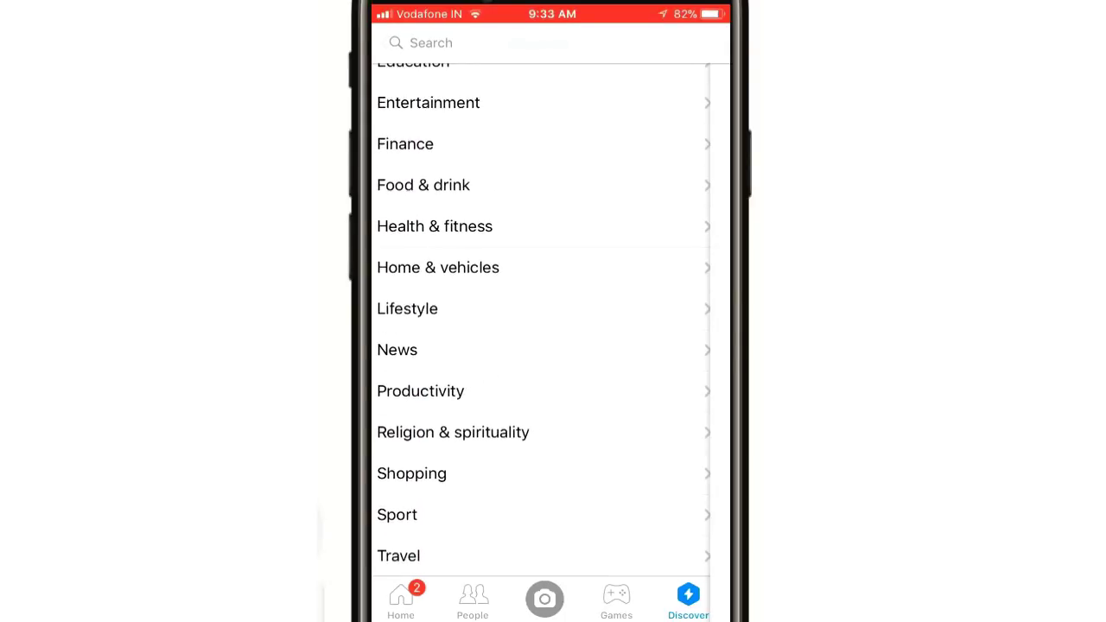
pyautogui.click(412, 473)
pyautogui.click(509, 81)
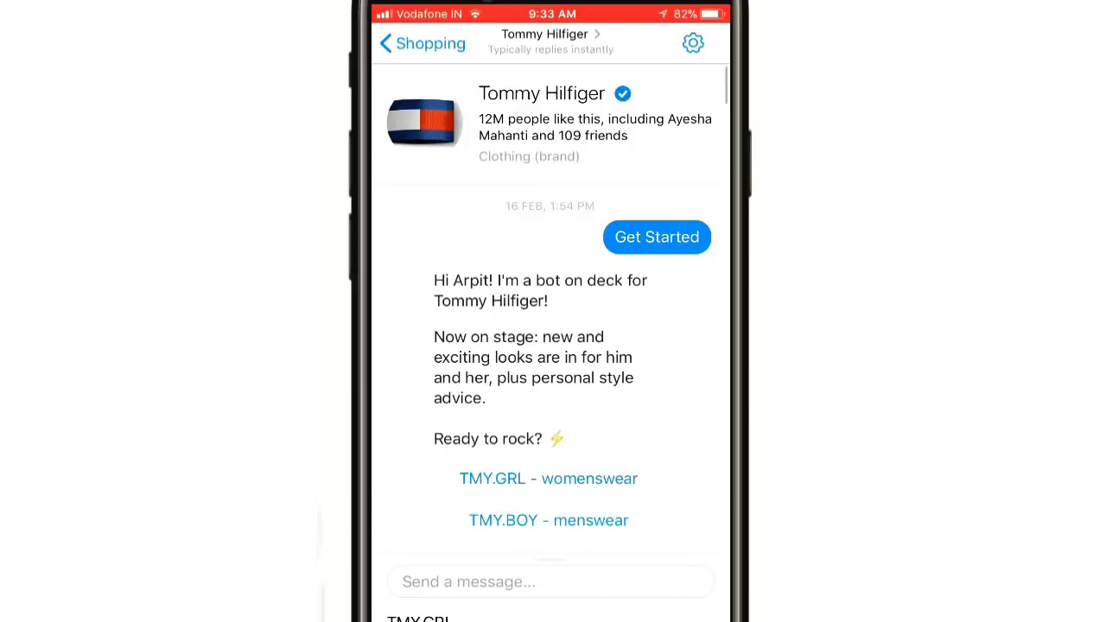
pyautogui.click(548, 474)
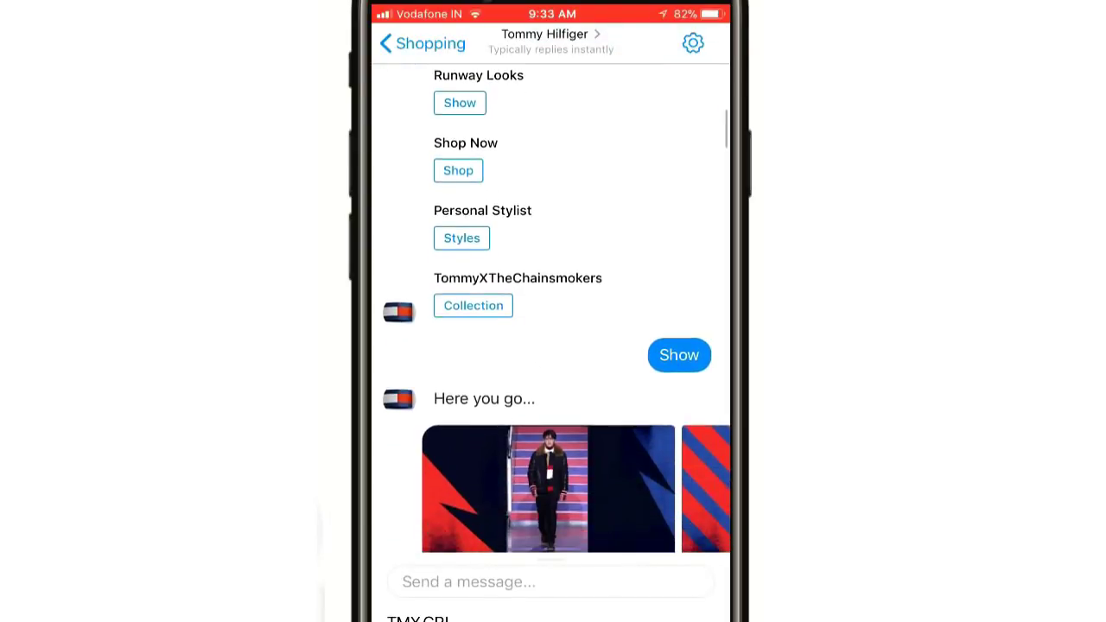
# - Browse the runway looks, ask to Discover This Look, and swipe its product carousel
pyautogui.hscroll(3, 548, 346)
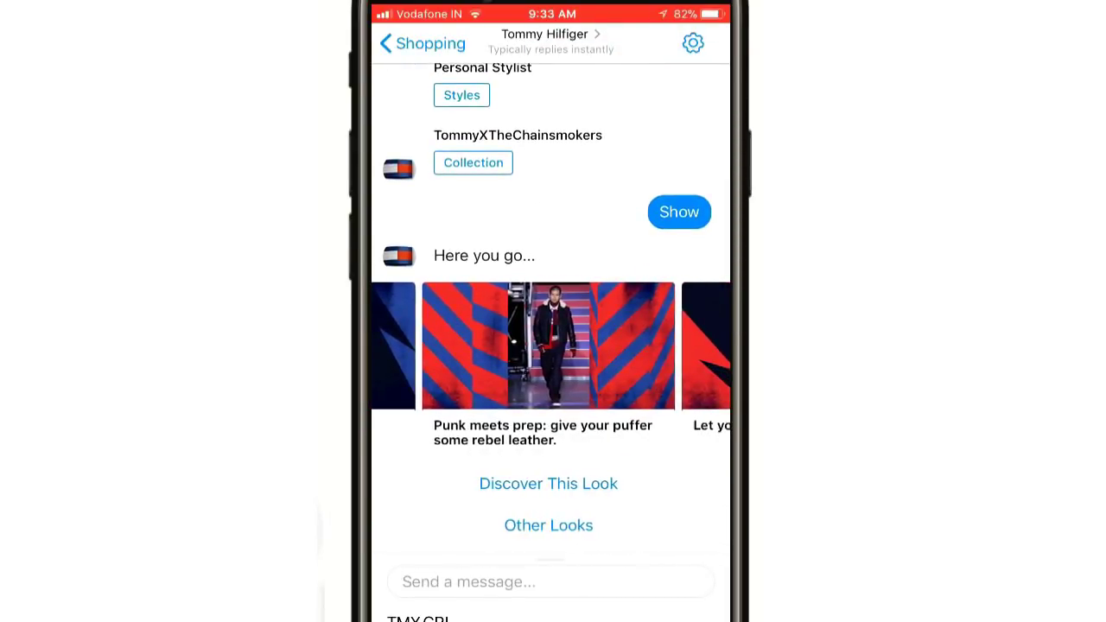
pyautogui.hscroll(5, 548, 346)
pyautogui.click(548, 483)
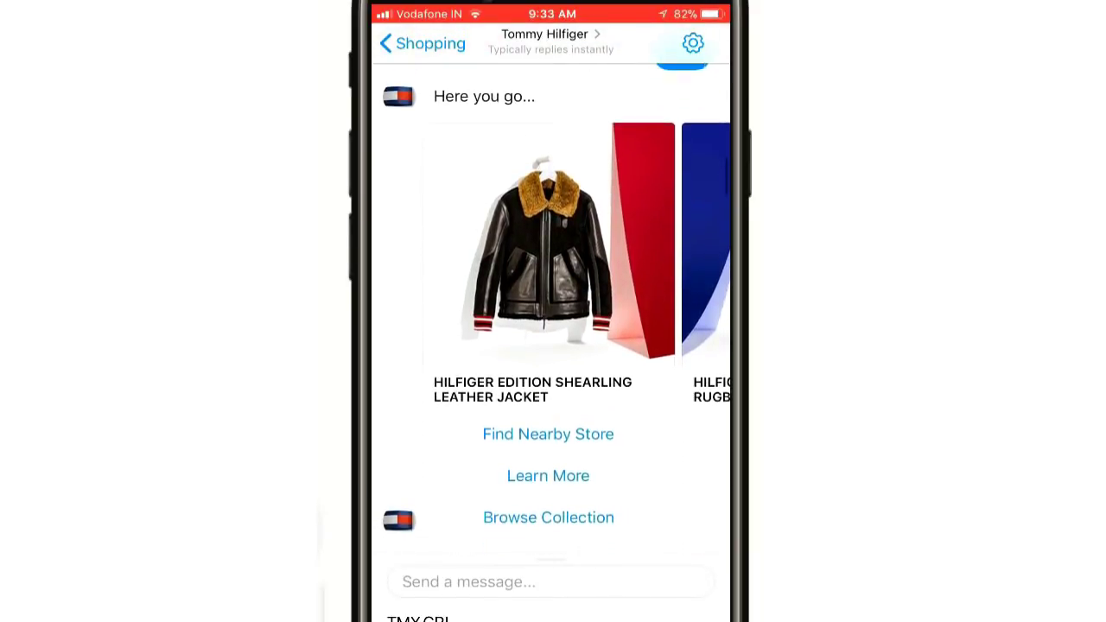
pyautogui.hscroll(5, 548, 242)
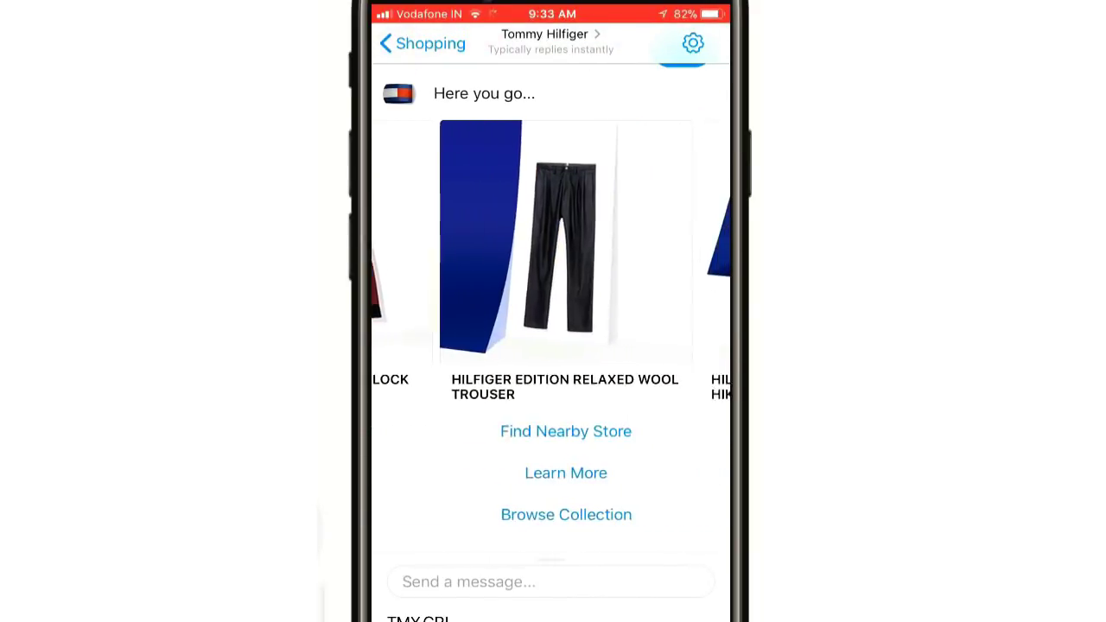
pyautogui.scroll(-5, 548, 346)
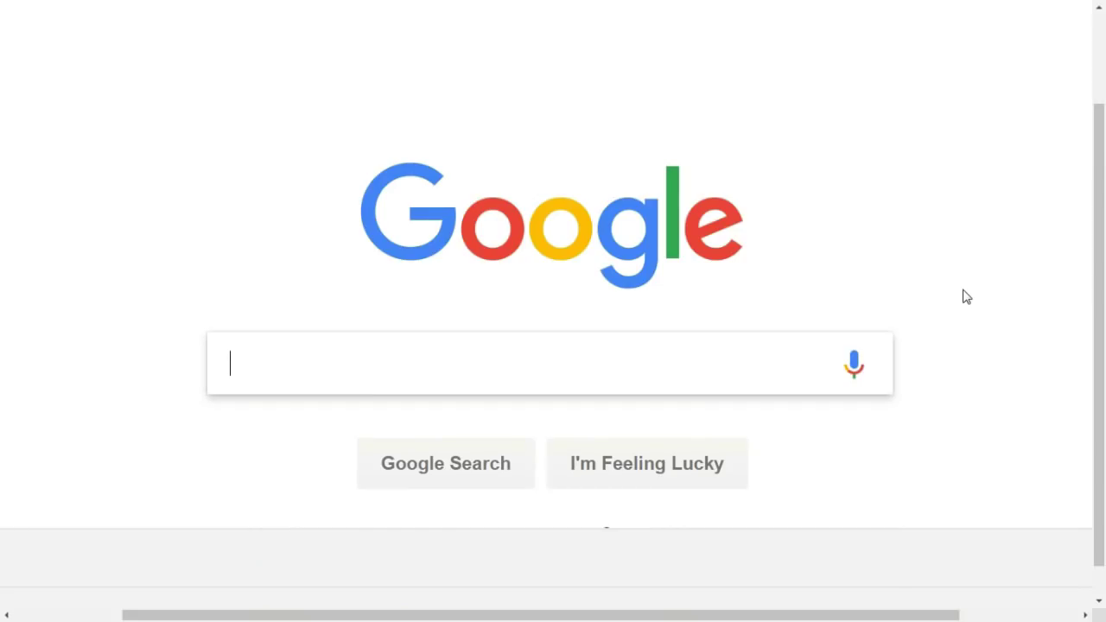
# - Search Google for chatfuel, open the Chatfuel site and log in with the Facebook account password
pyautogui.write('cha')
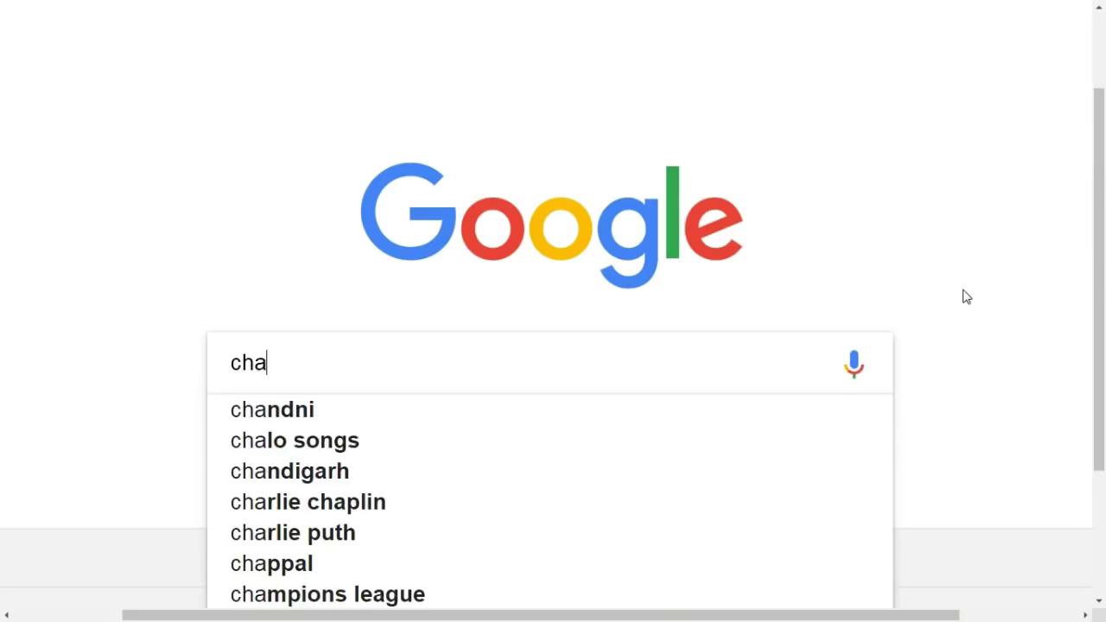
pyautogui.write('tfuel')
pyautogui.press('Return')
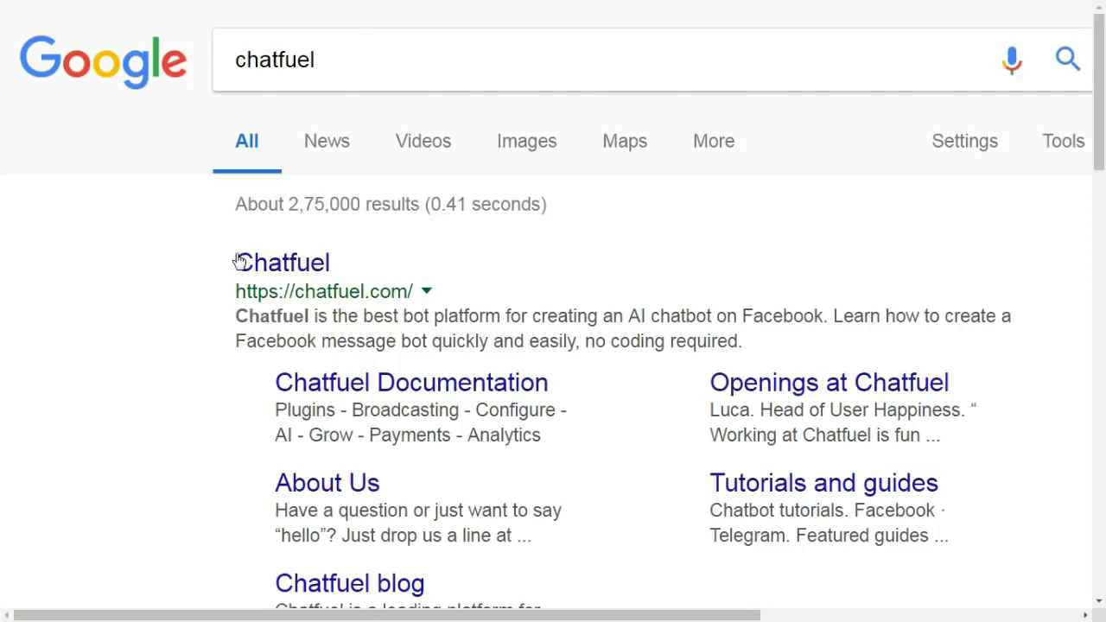
pyautogui.click(249, 258)
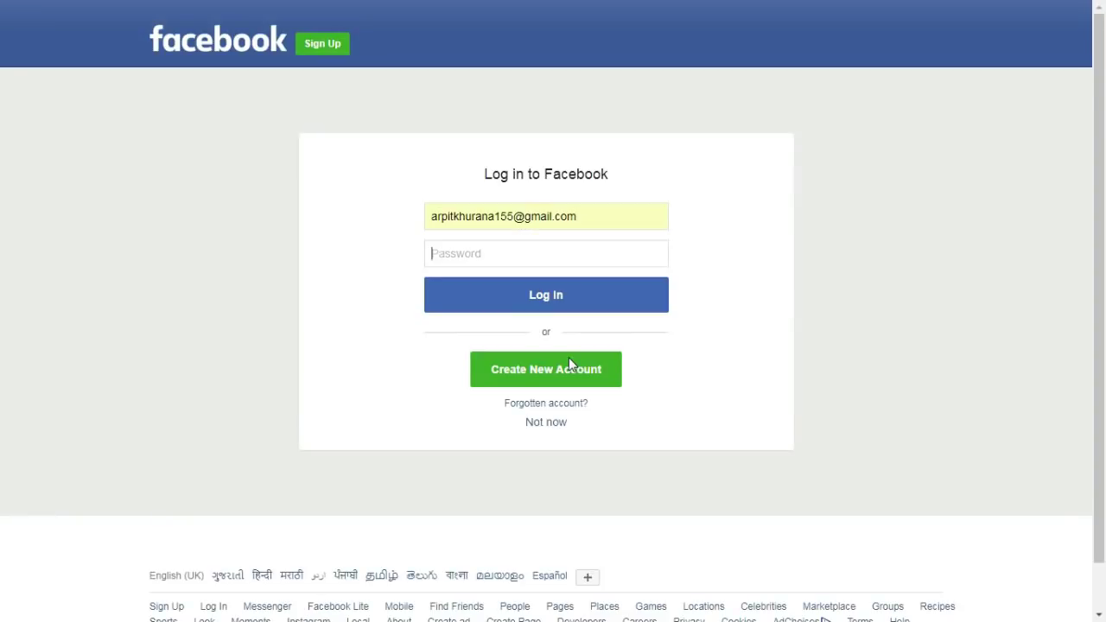
pyautogui.write('••••••••••••••')
pyautogui.press('Return')
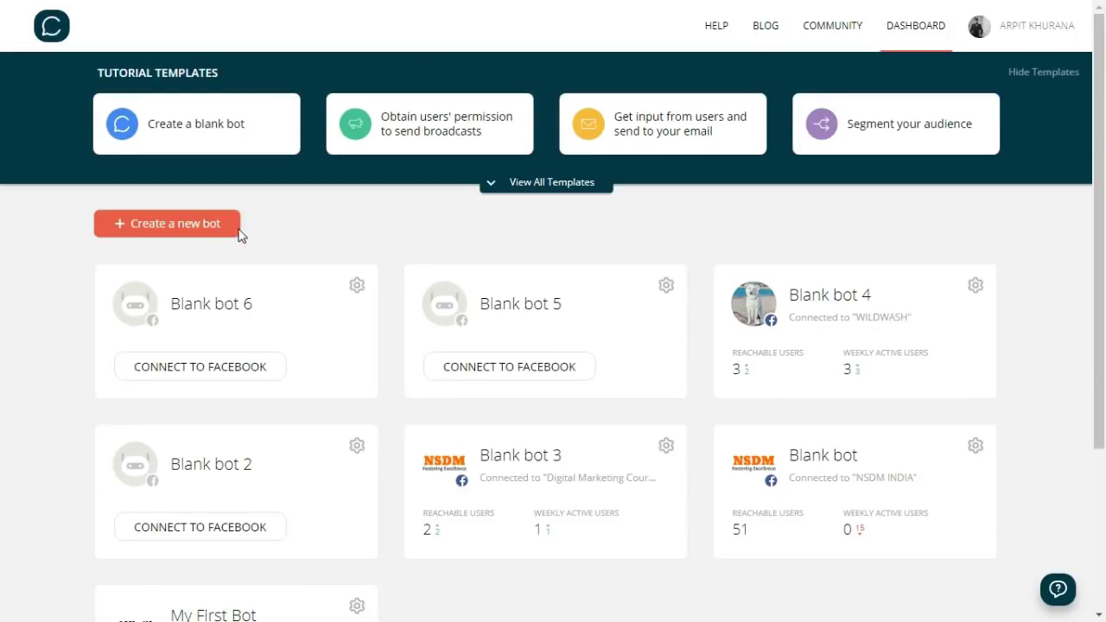
# - Create a new blank bot and connect it to the WILDWASH Facebook page
pyautogui.click(234, 229)
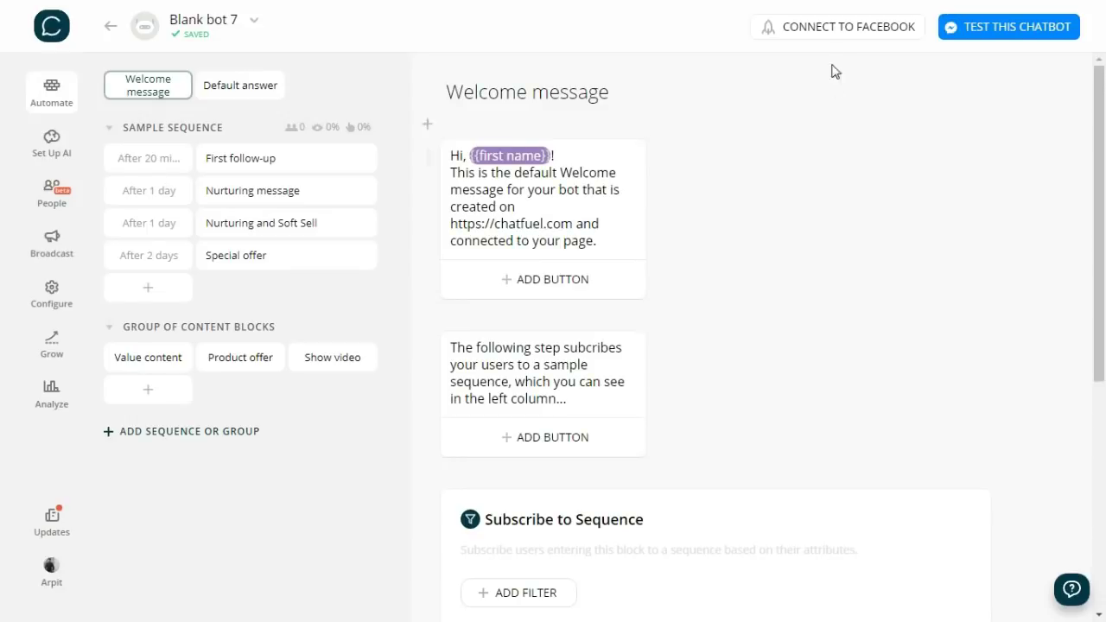
pyautogui.click(833, 33)
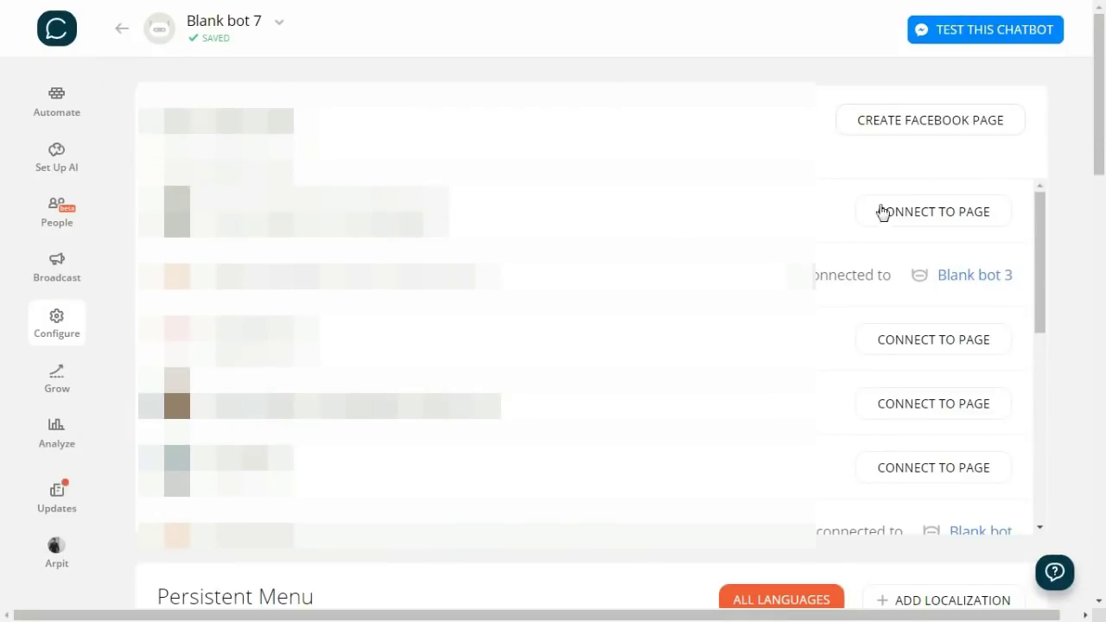
pyautogui.scroll(-3, 882, 213)
pyautogui.scroll(-5, 587, 346)
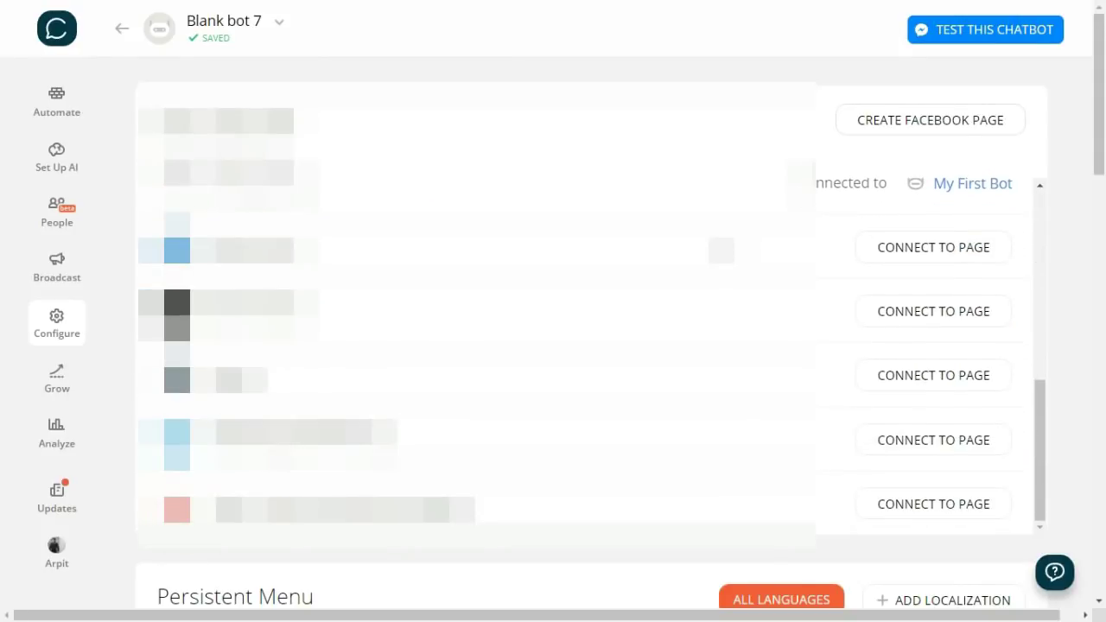
pyautogui.scroll(5, 587, 346)
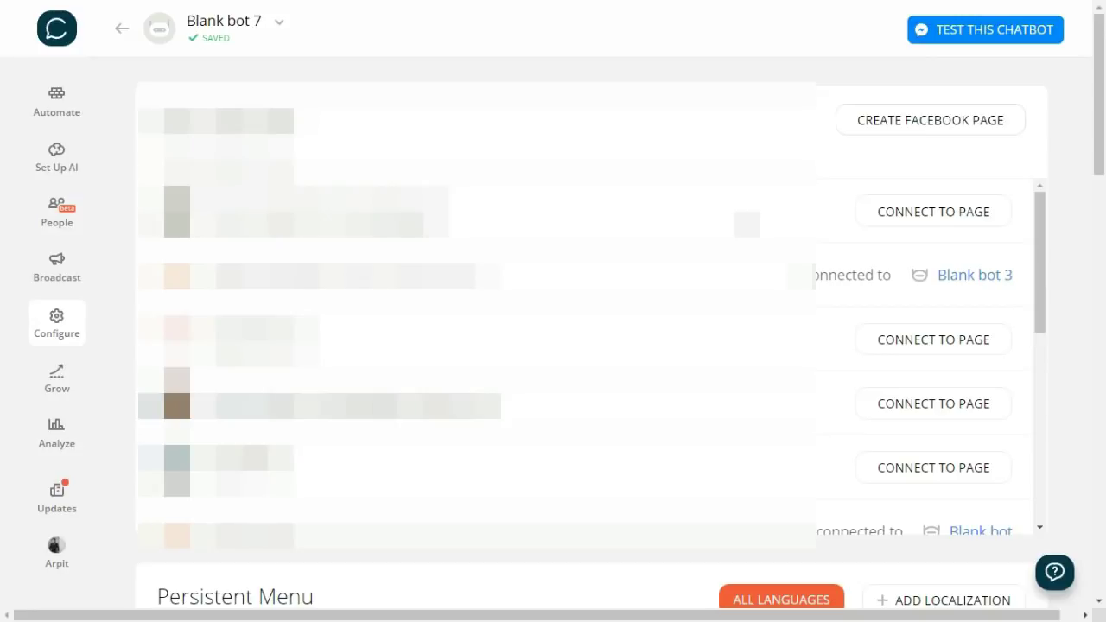
pyautogui.scroll(-1, 721, 250)
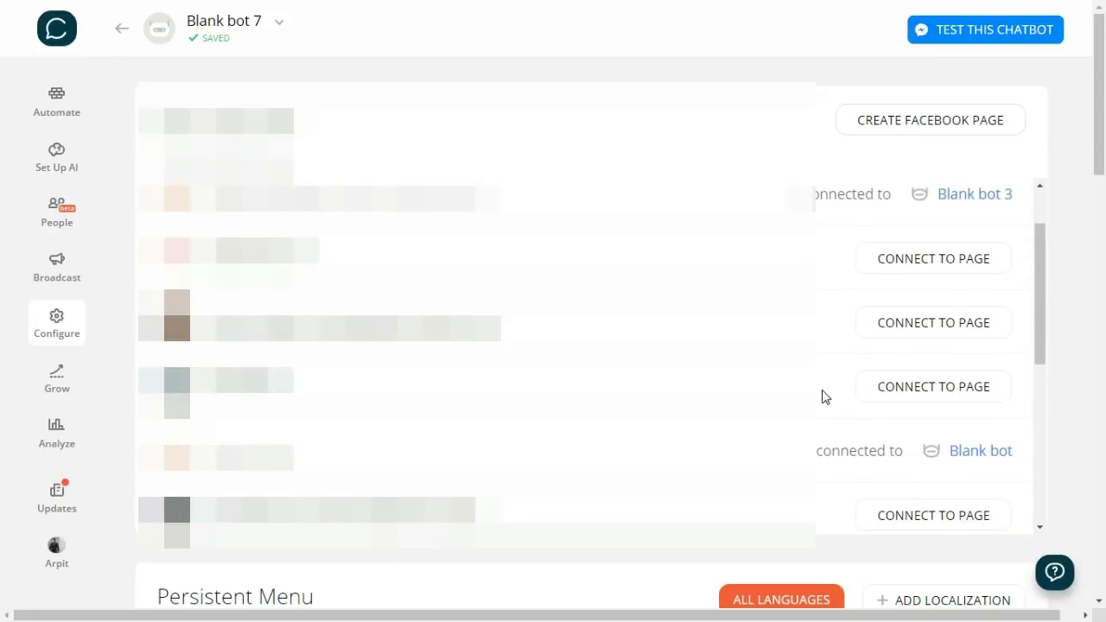
pyautogui.click(905, 393)
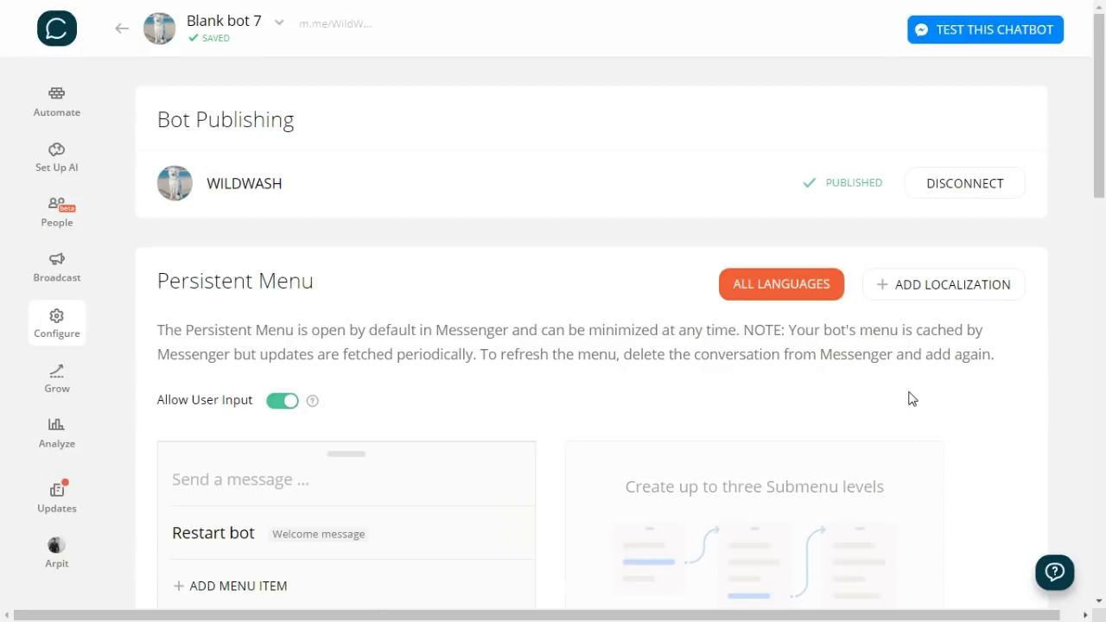
# - Open Blank bot 7's Automate flow editor and zoom the browser to 125%
pyautogui.click(49, 99)
pyautogui.hotkey('ctrl', '+')
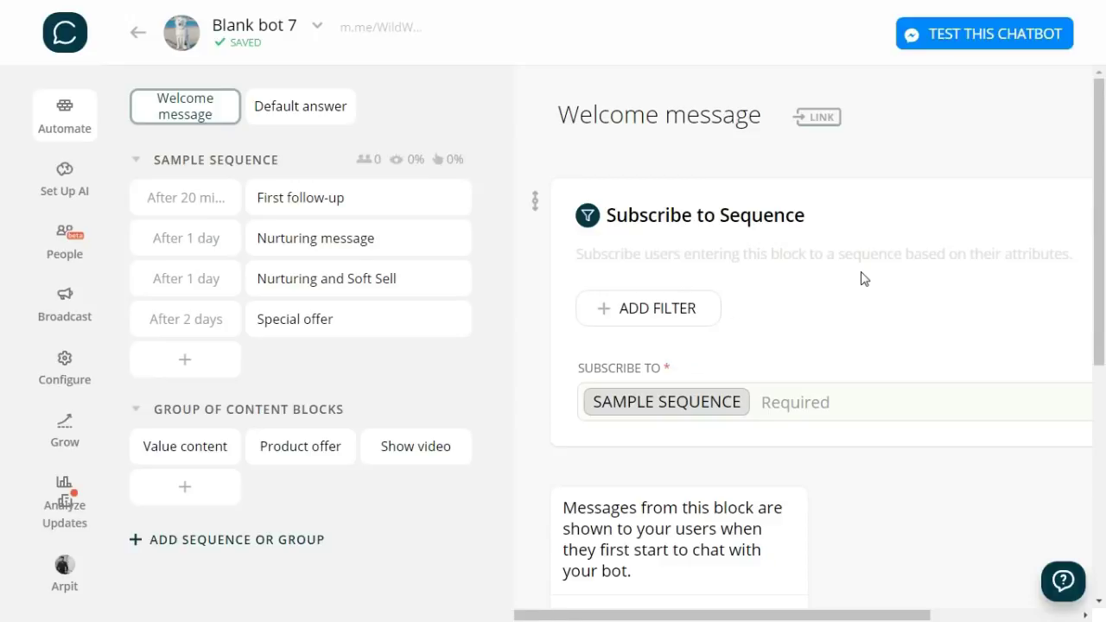
# - Remove the Subscribe to Sequence and text cards from the Welcome message block
pyautogui.hscroll(2, 1012, 400)
pyautogui.click(1050, 188)
pyautogui.click(672, 356)
pyautogui.click(798, 188)
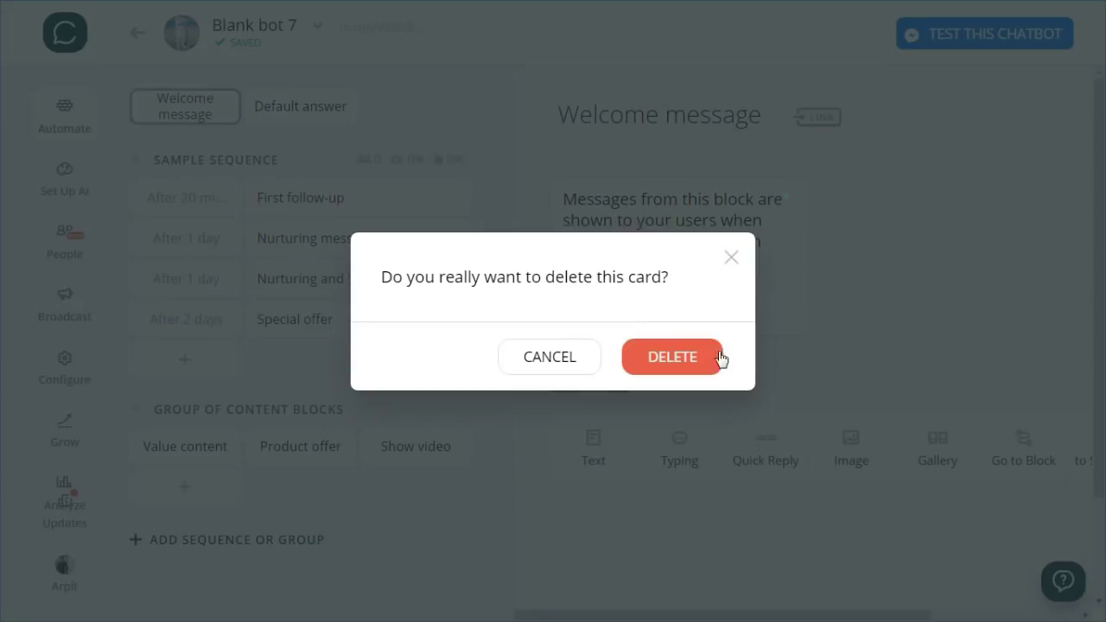
pyautogui.click(722, 357)
# - Delete the SAMPLE SEQUENCE and GROUP OF CONTENT BLOCKS groups, confirming each with DELETE
pyautogui.click(479, 157)
pyautogui.click(548, 339)
pyautogui.write('DELETE')
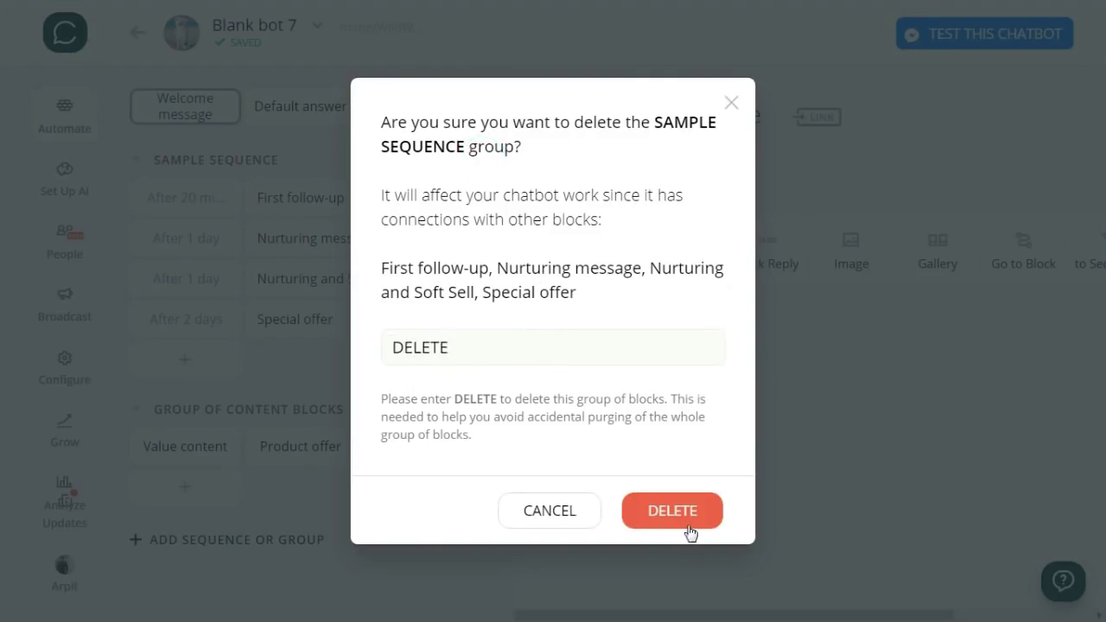
pyautogui.click(689, 527)
pyautogui.click(481, 158)
pyautogui.click(593, 336)
pyautogui.write('DELETE')
pyautogui.click(683, 500)
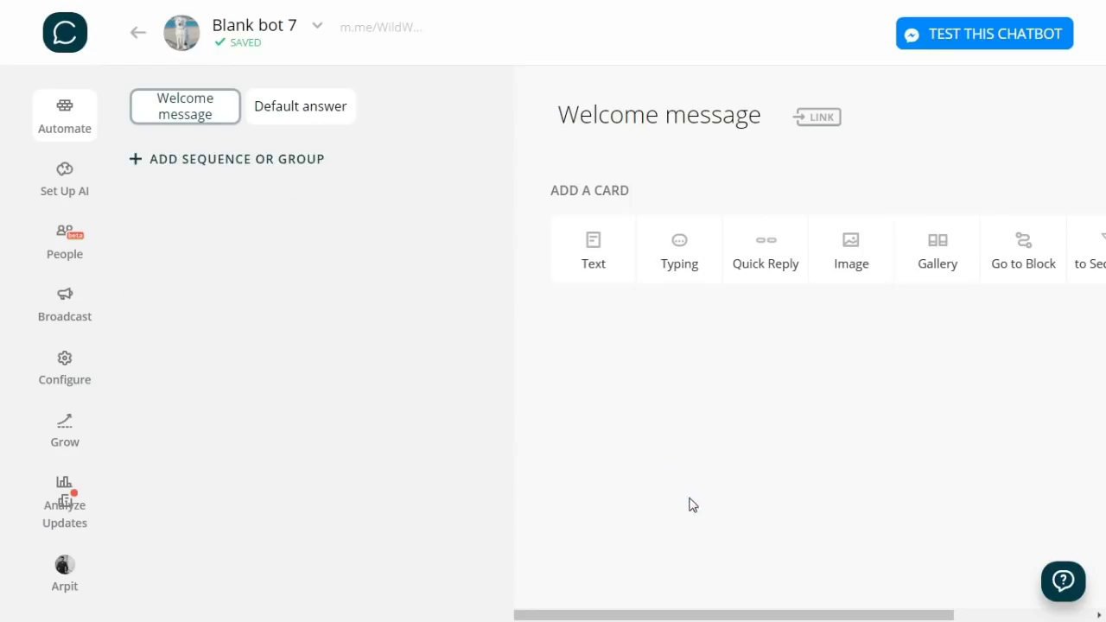
# - Remove both existing cards from the Default answer block
pyautogui.click(326, 115)
pyautogui.click(798, 187)
pyautogui.click(676, 367)
pyautogui.click(797, 188)
pyautogui.click(687, 370)
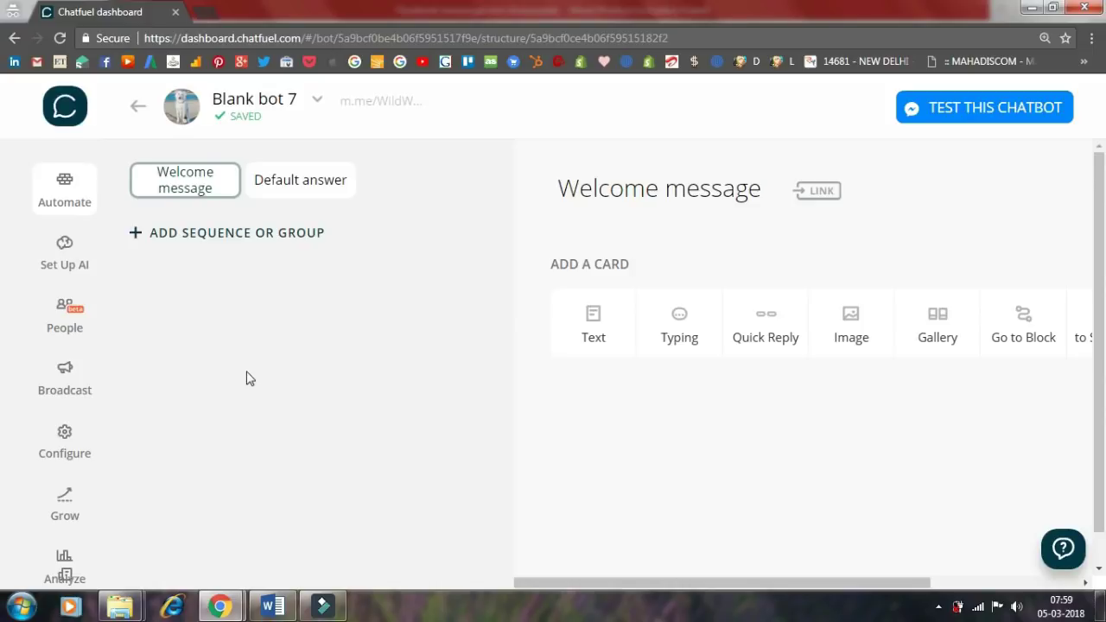
pyautogui.click(290, 201)
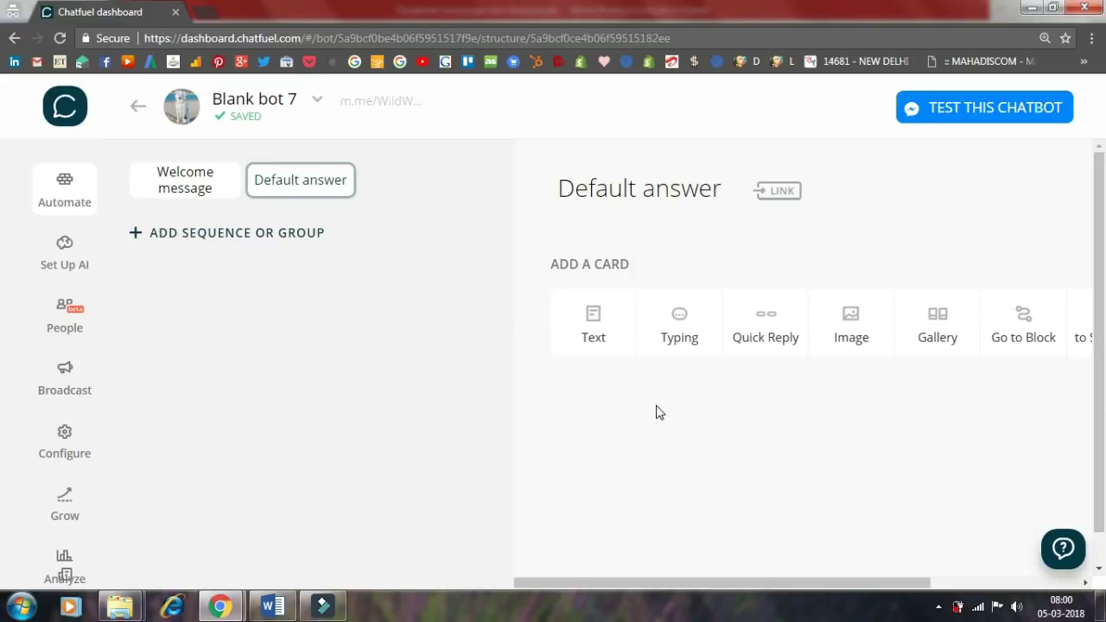
# - Make the Default answer say "I didn't quite get that." followed by a 4-second typing pause
pyautogui.click(596, 326)
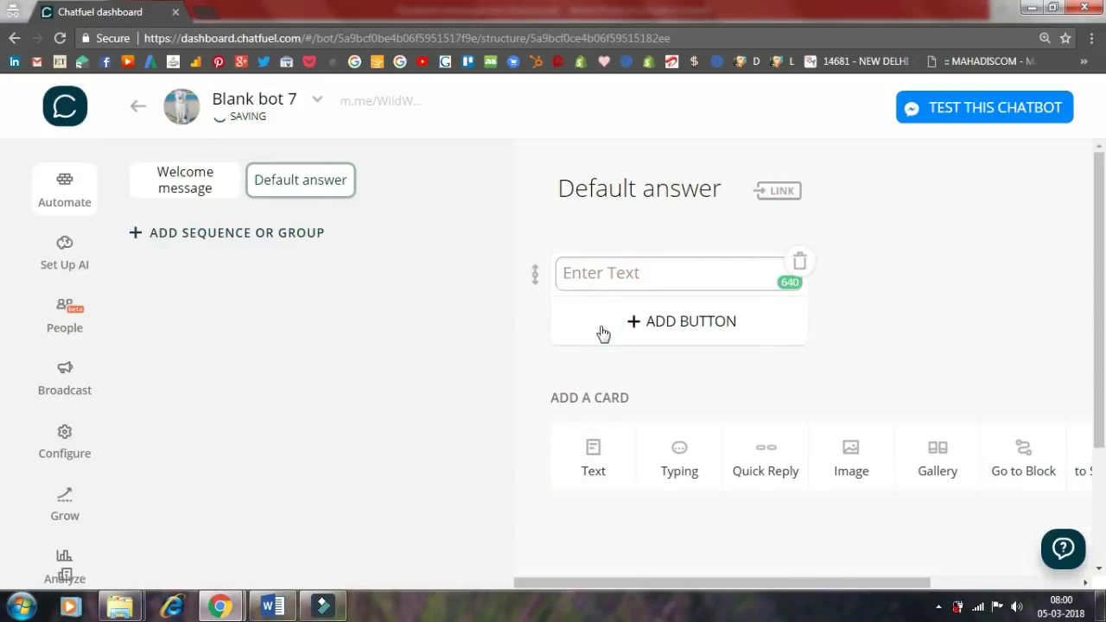
pyautogui.write("I didn't quite get that.")
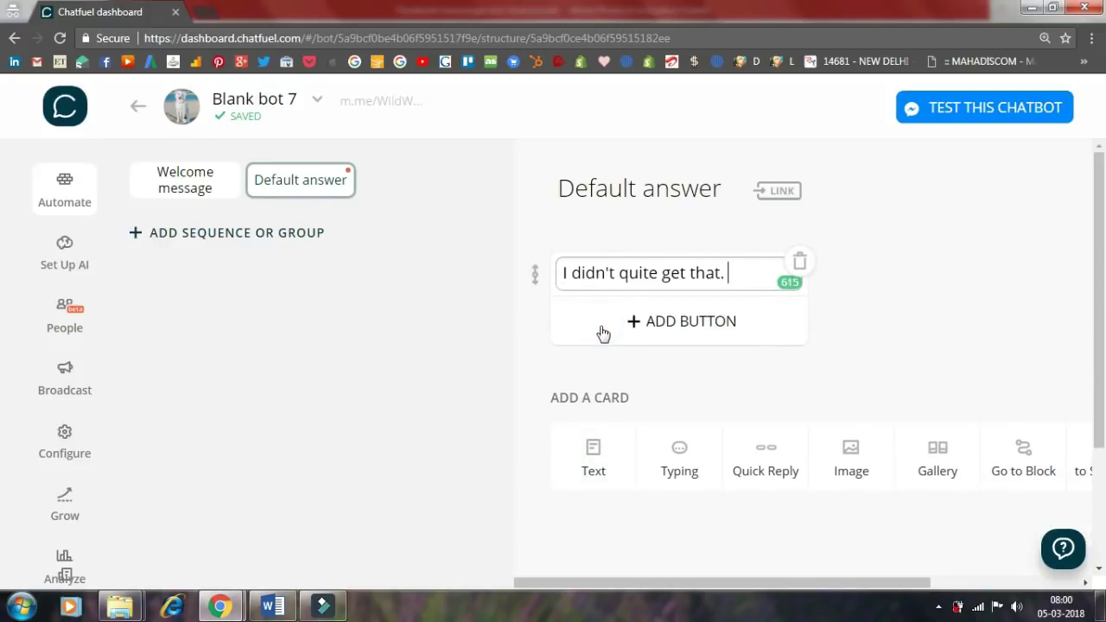
pyautogui.click(692, 458)
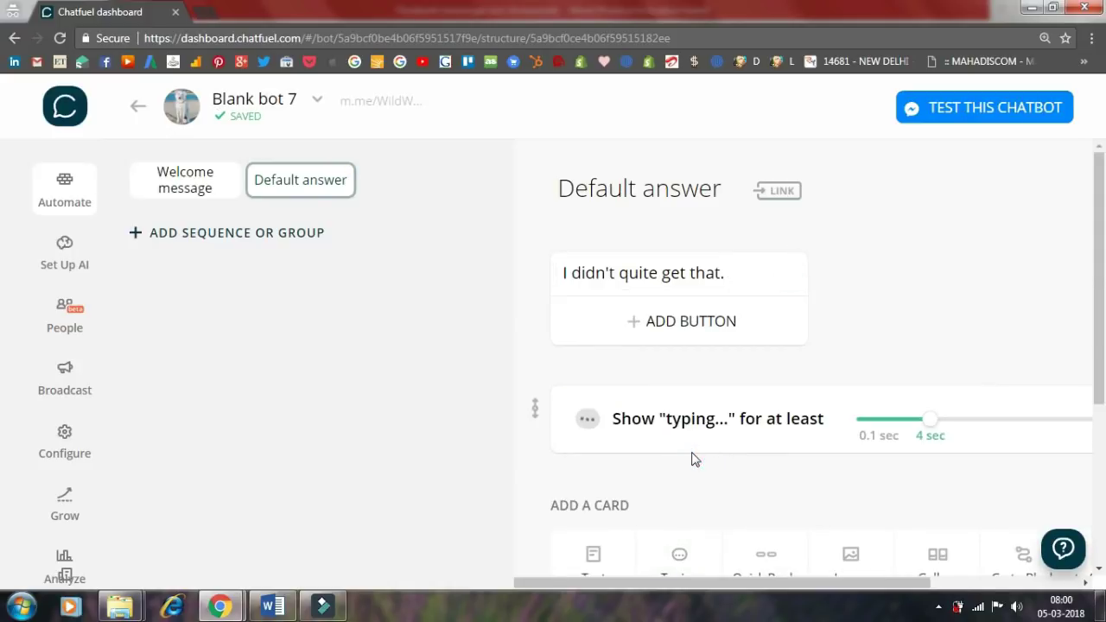
pyautogui.moveTo(929, 420); pyautogui.dragTo(933, 437)
pyautogui.scroll(-2, 778, 493)
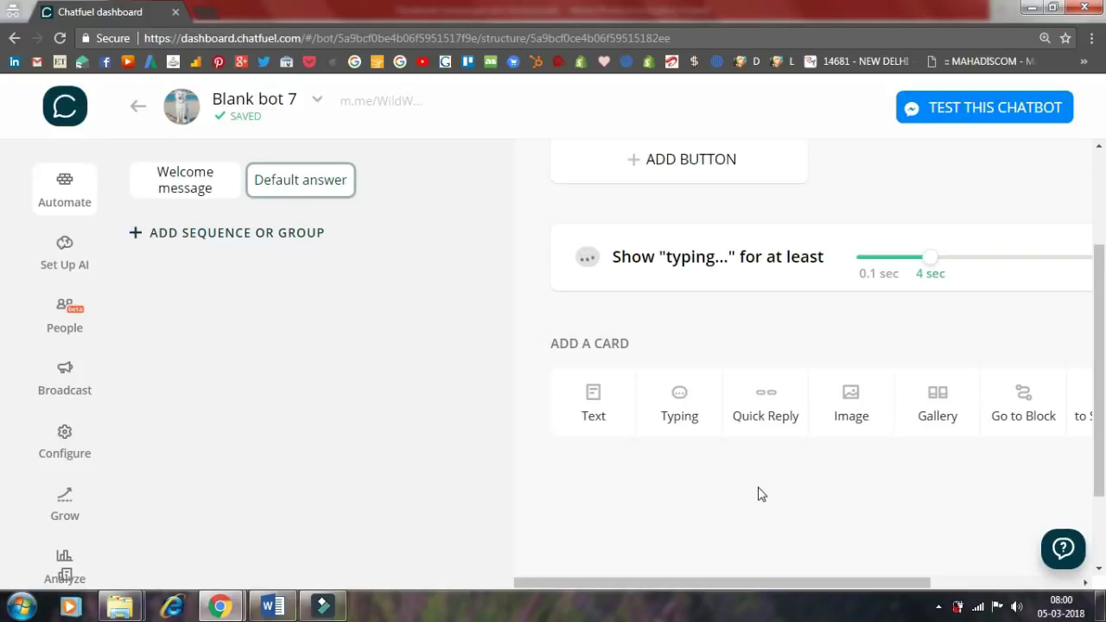
# - Add a card "I can connect you to a human. Click to call." with a Customer Service button calling an Indian number
pyautogui.click(602, 403)
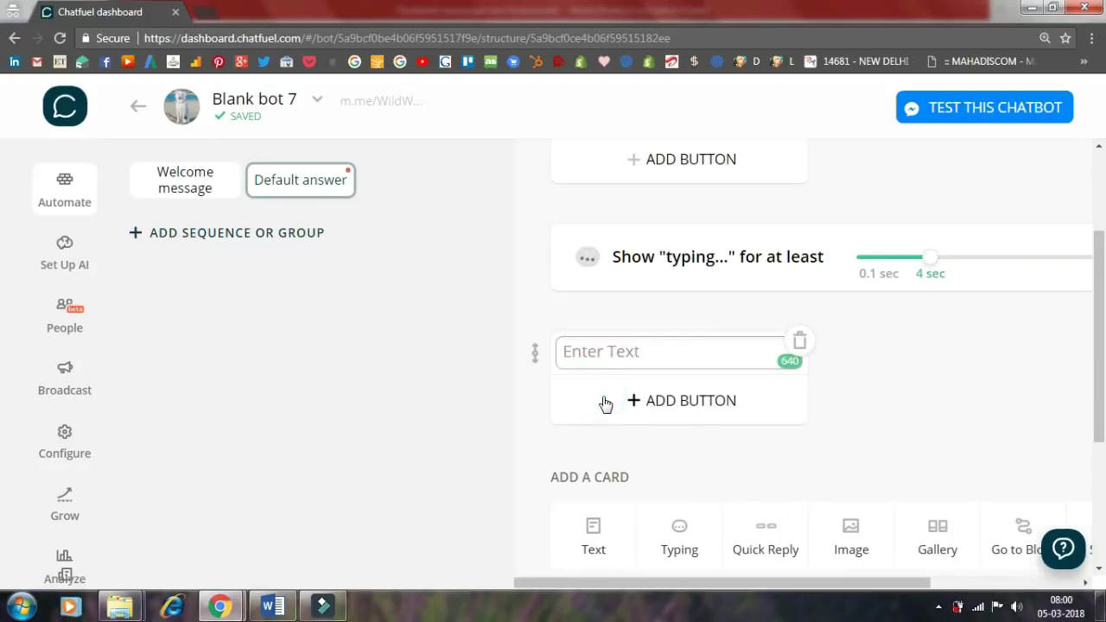
pyautogui.click(626, 355)
pyautogui.write('I can connect you to a human. Click to call.')
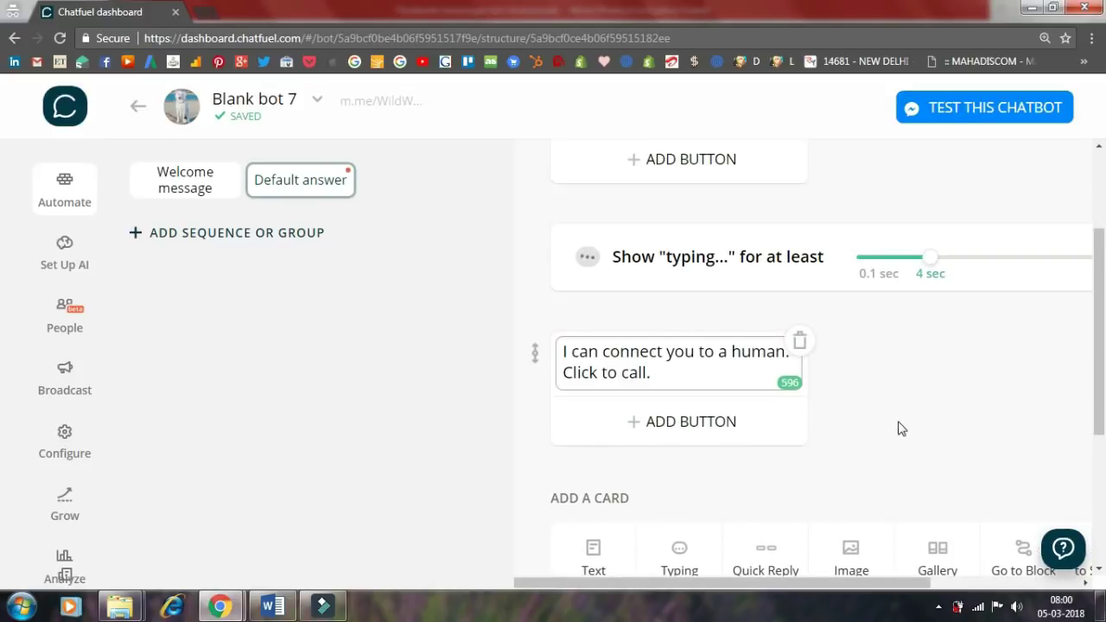
pyautogui.click(899, 422)
pyautogui.click(688, 423)
pyautogui.write('Cus')
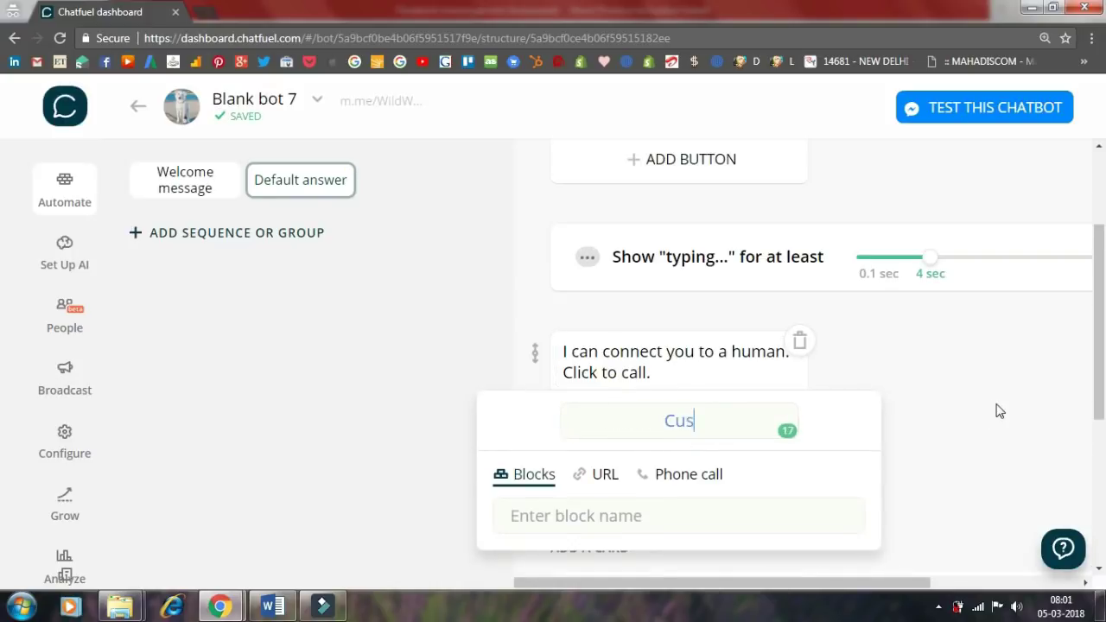
pyautogui.write('tomer Service')
pyautogui.click(705, 471)
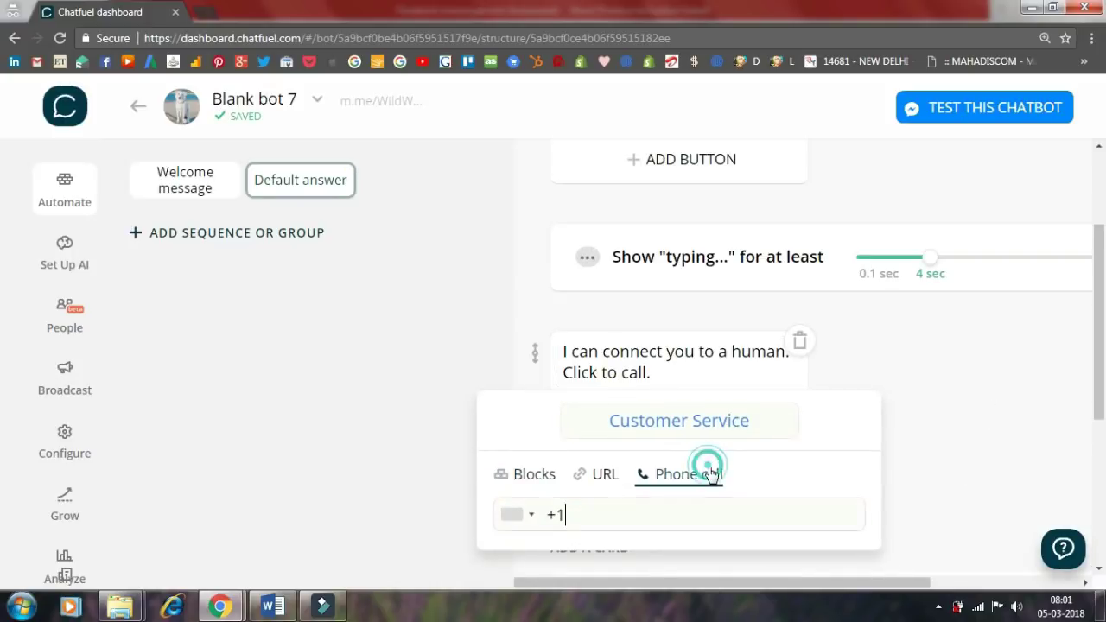
pyautogui.click(520, 523)
pyautogui.click(553, 444)
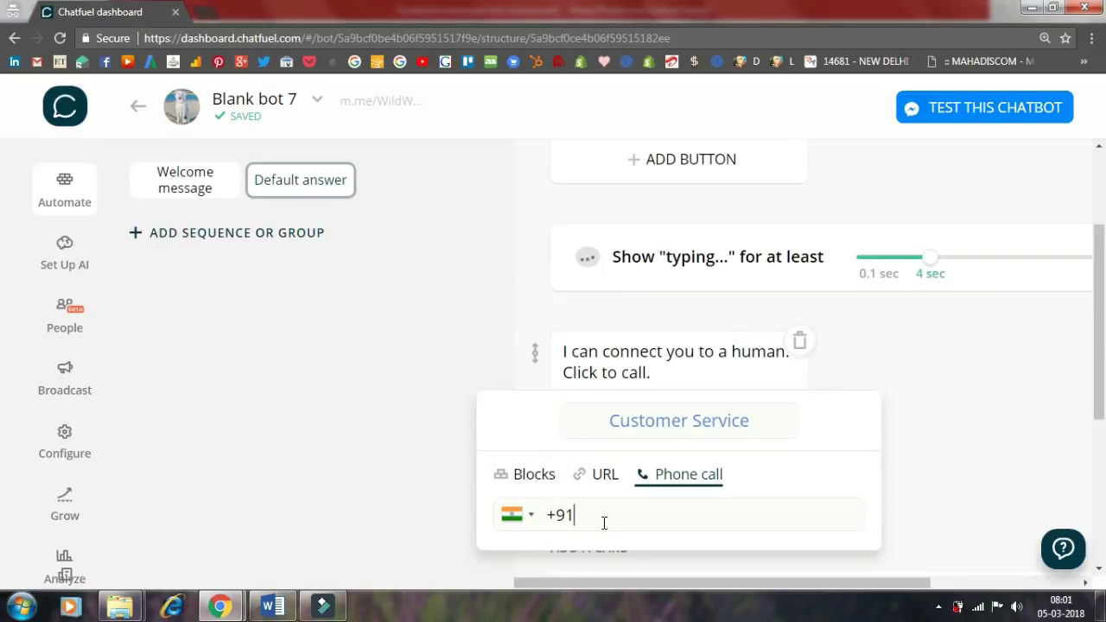
# - Add a Sales button that calls a second Indian phone number
pyautogui.press('Return')
pyautogui.click(708, 469)
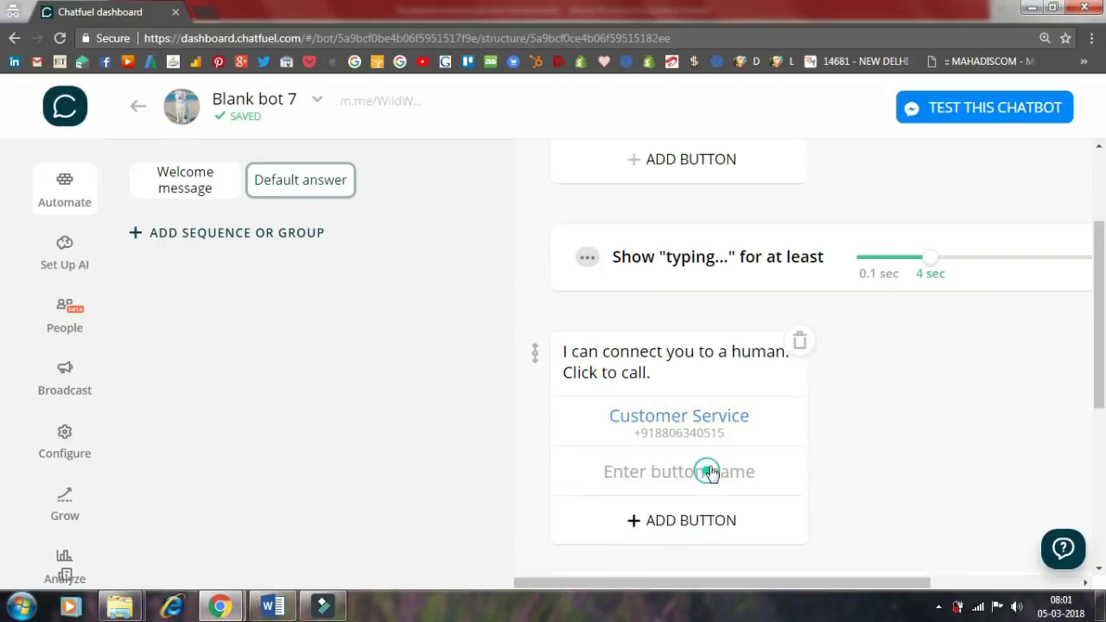
pyautogui.write('Sales')
pyautogui.click(666, 526)
pyautogui.click(506, 558)
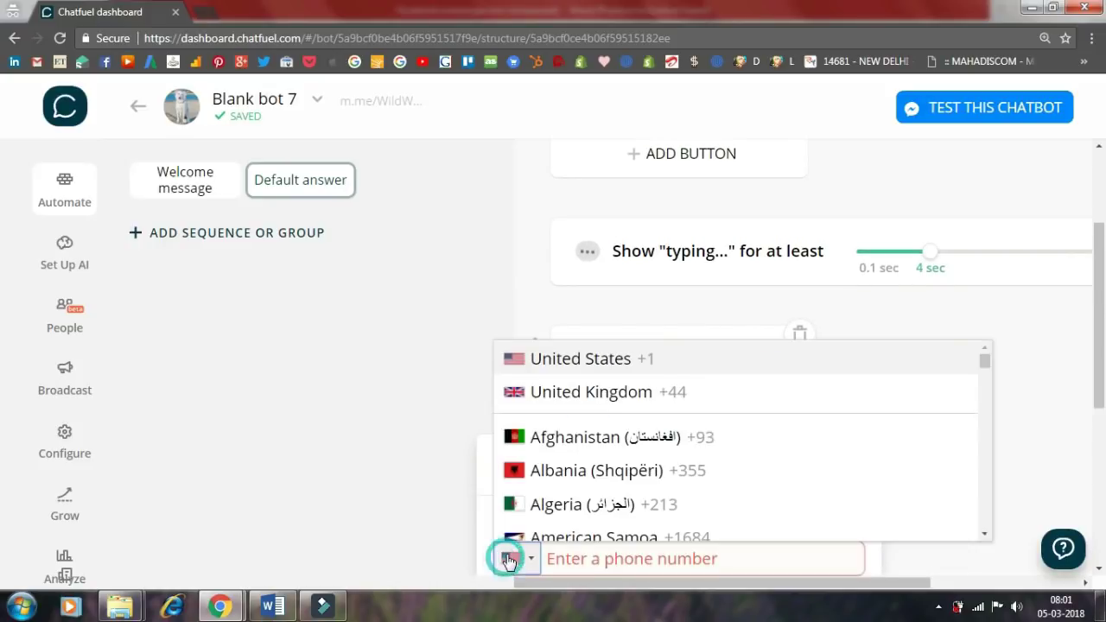
pyautogui.press('i')
pyautogui.click(563, 476)
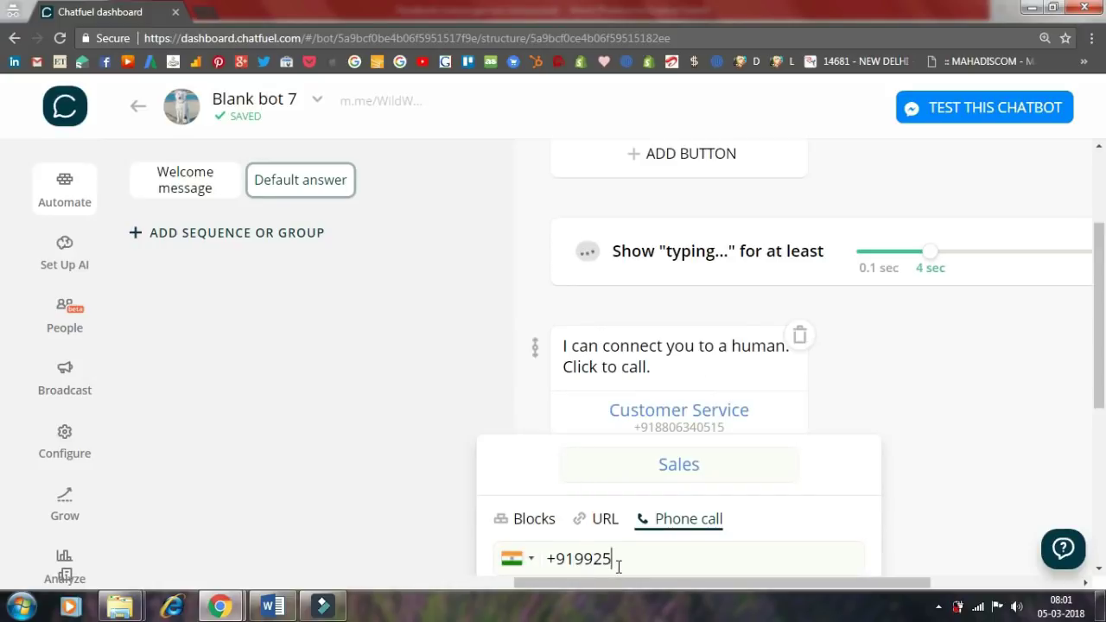
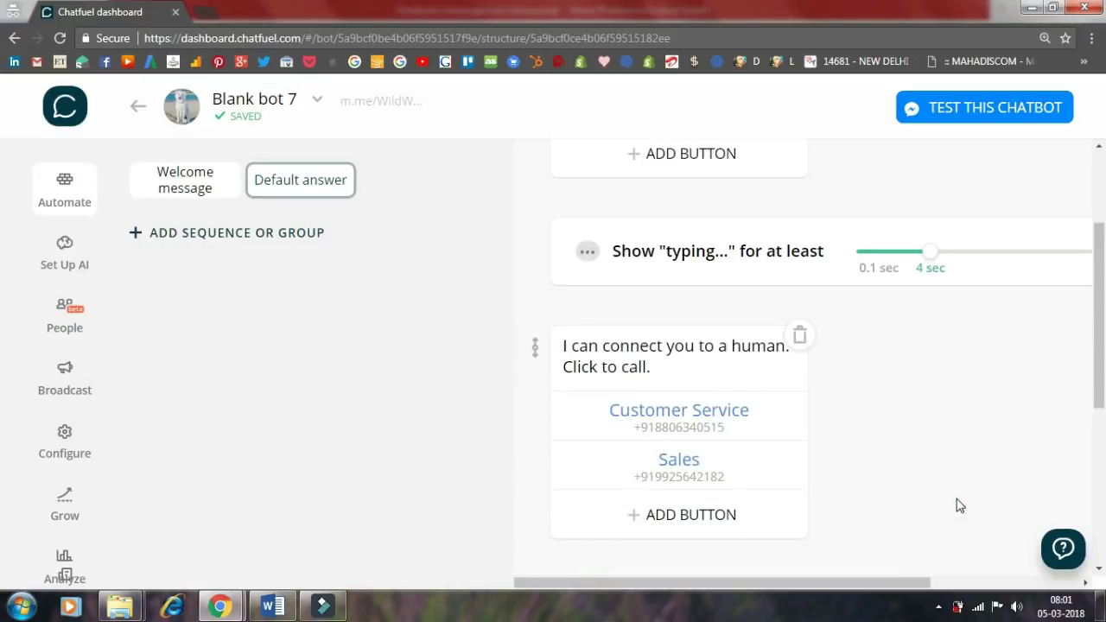
pyautogui.click(957, 505)
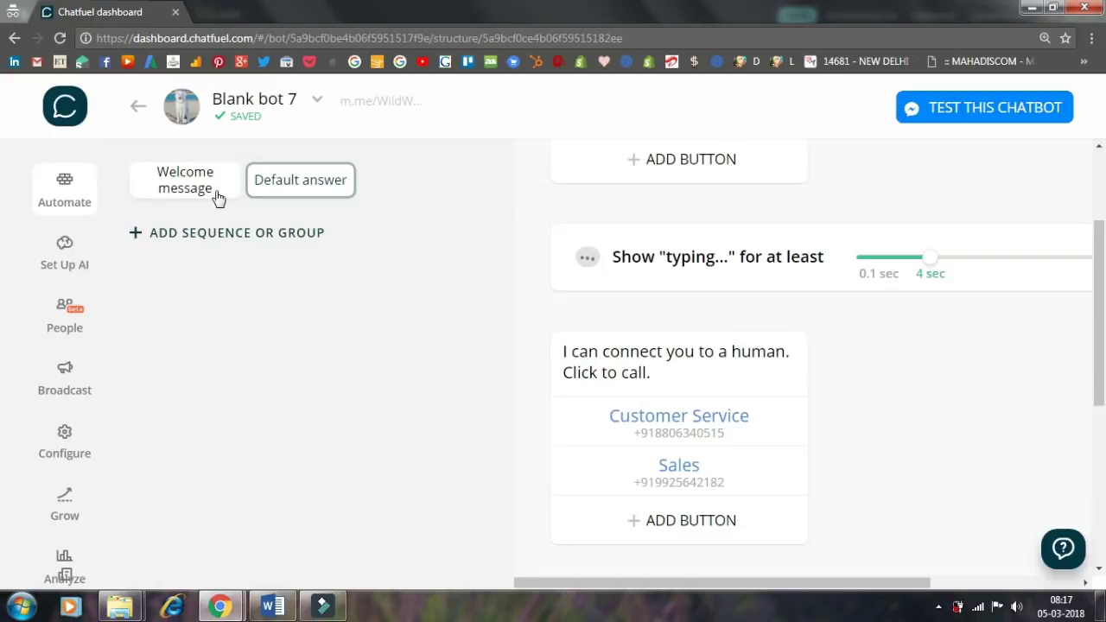
# - Add an image card with the uploaded giphy (1).gif to the Welcome message block
pyautogui.click(217, 198)
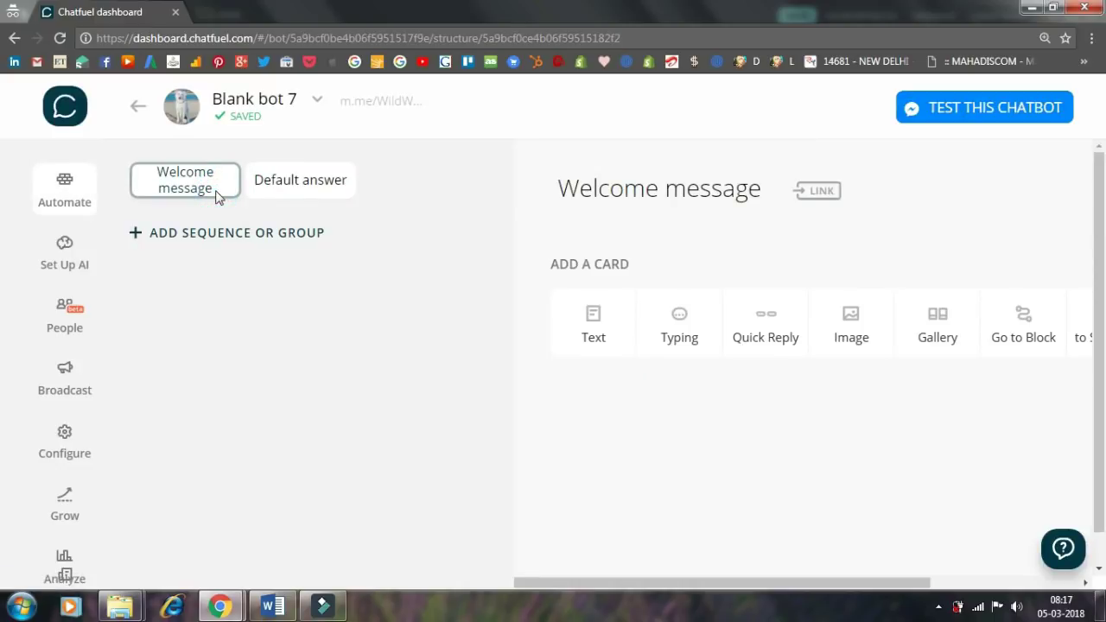
pyautogui.click(836, 347)
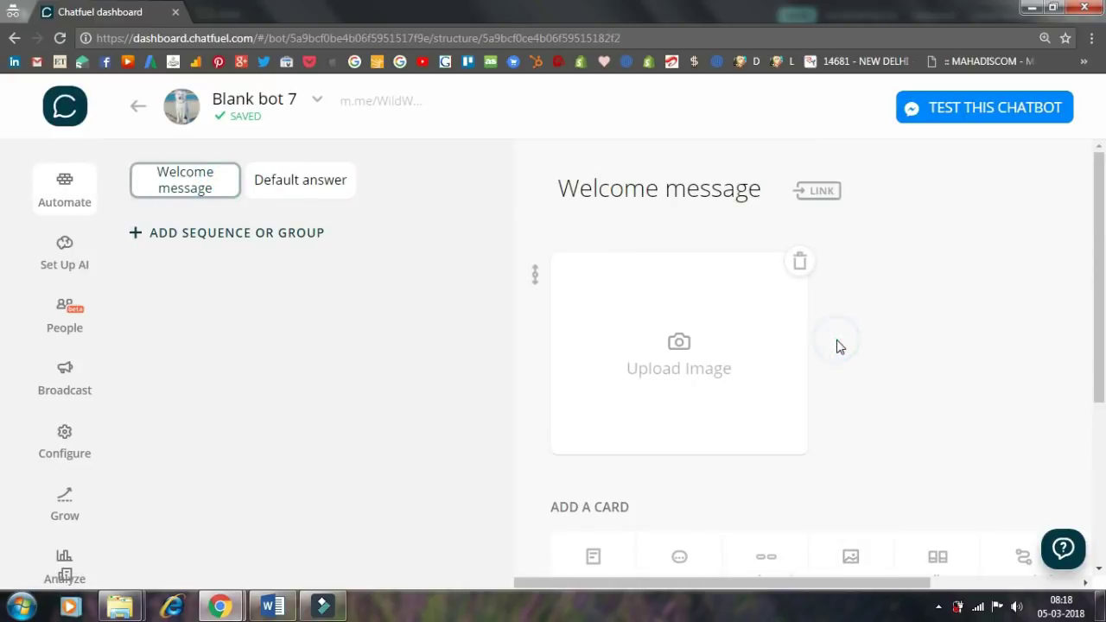
pyautogui.click(733, 340)
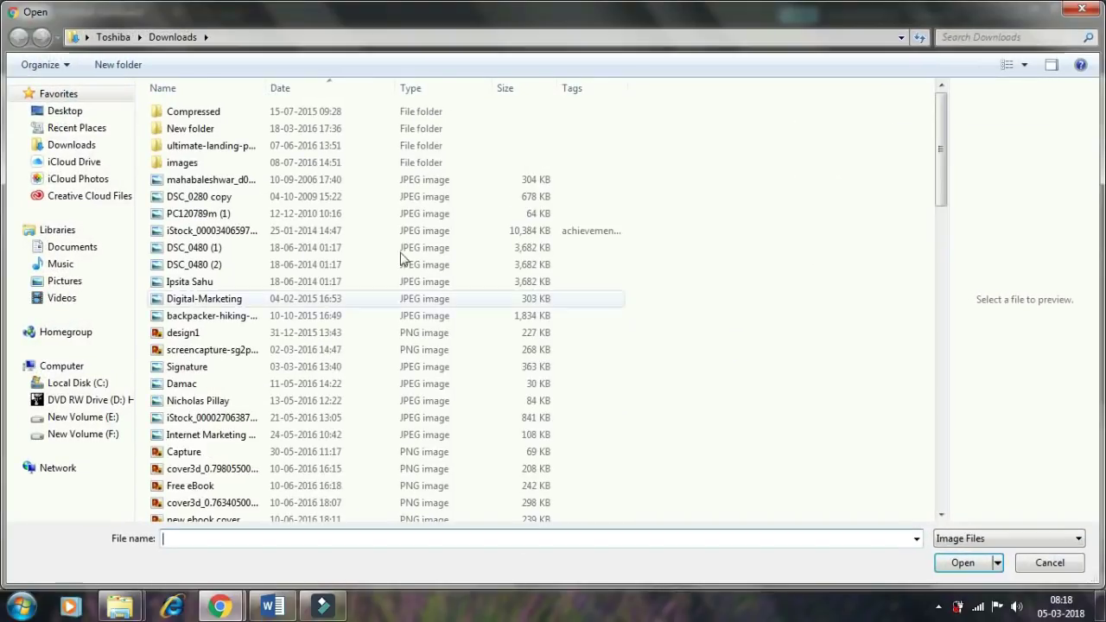
pyautogui.press('Down')
pyautogui.click(234, 313)
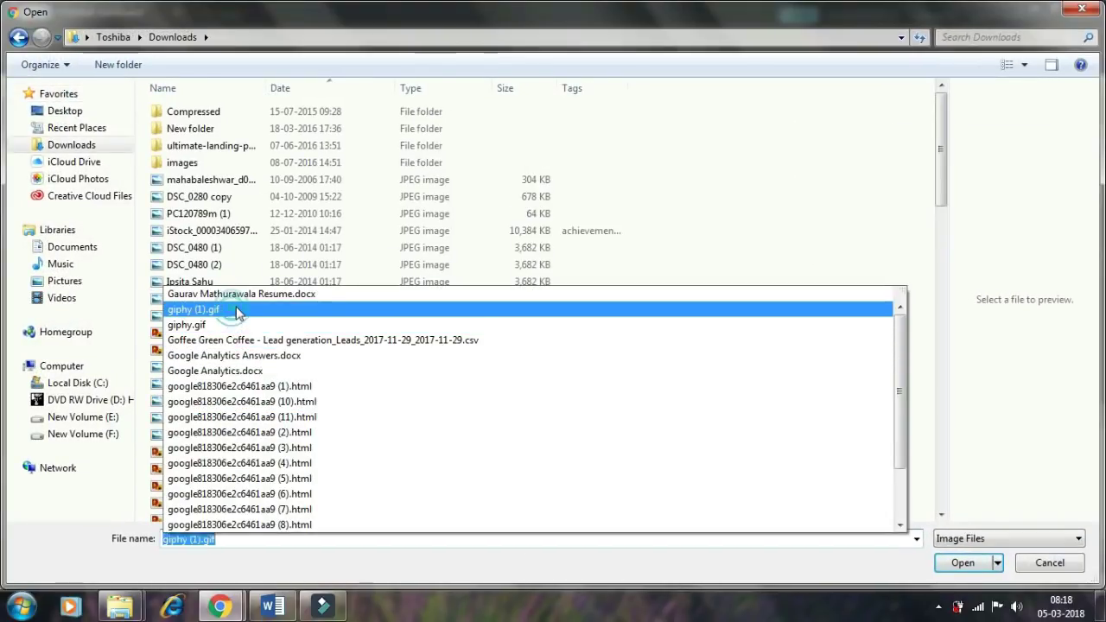
pyautogui.click(959, 563)
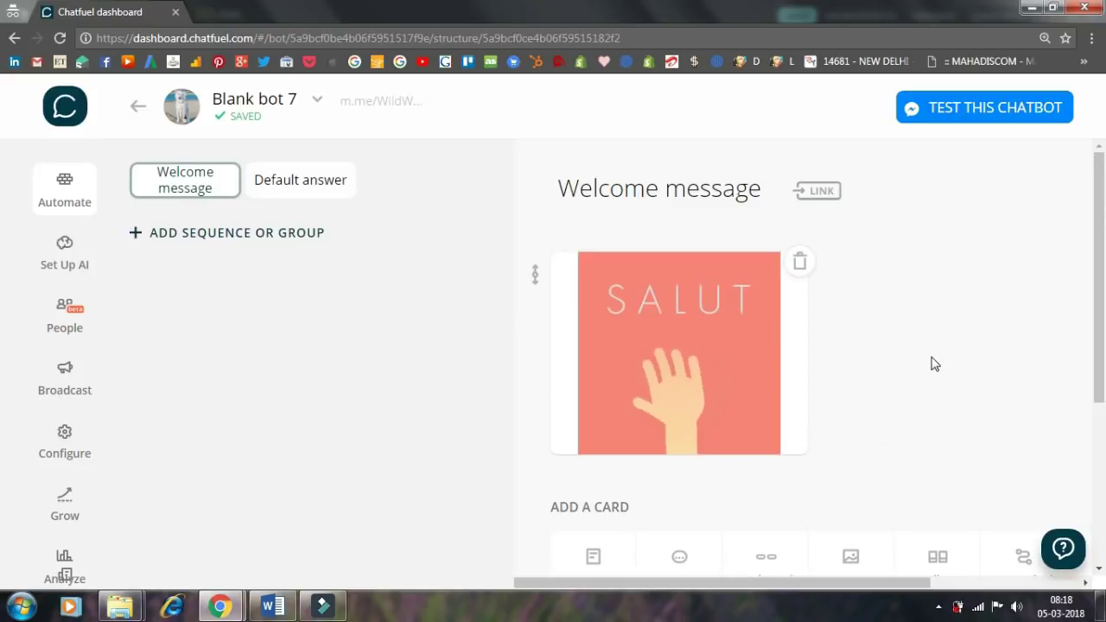
# - Paste the Wildwash bot intro into a new text card and insert {{first name}} after 'Hi,'
pyautogui.scroll(-1, 933, 337)
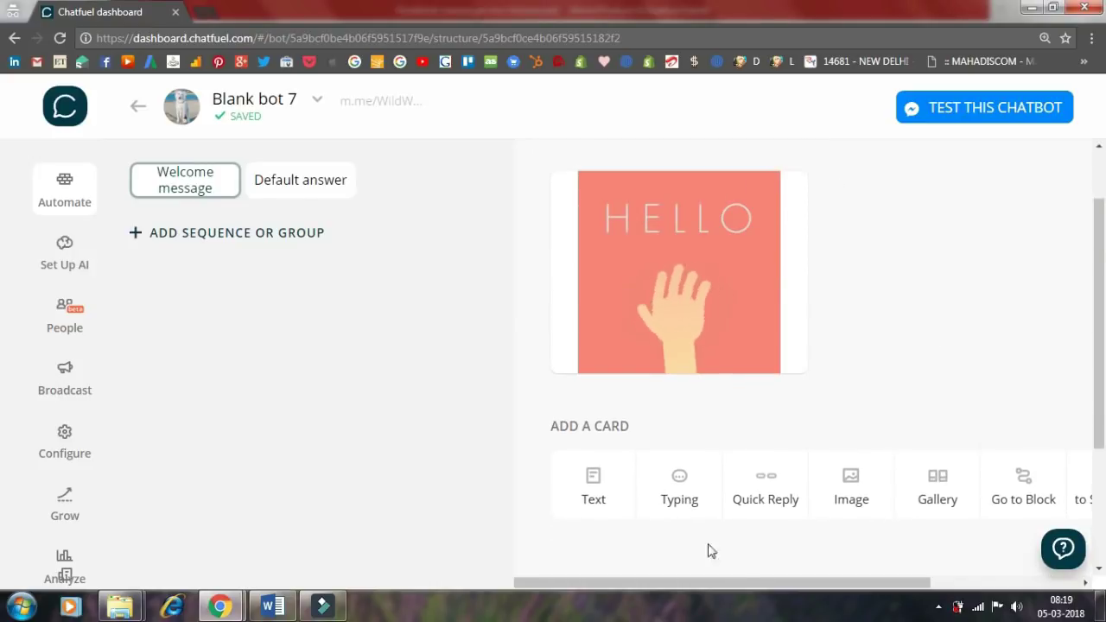
pyautogui.click(593, 492)
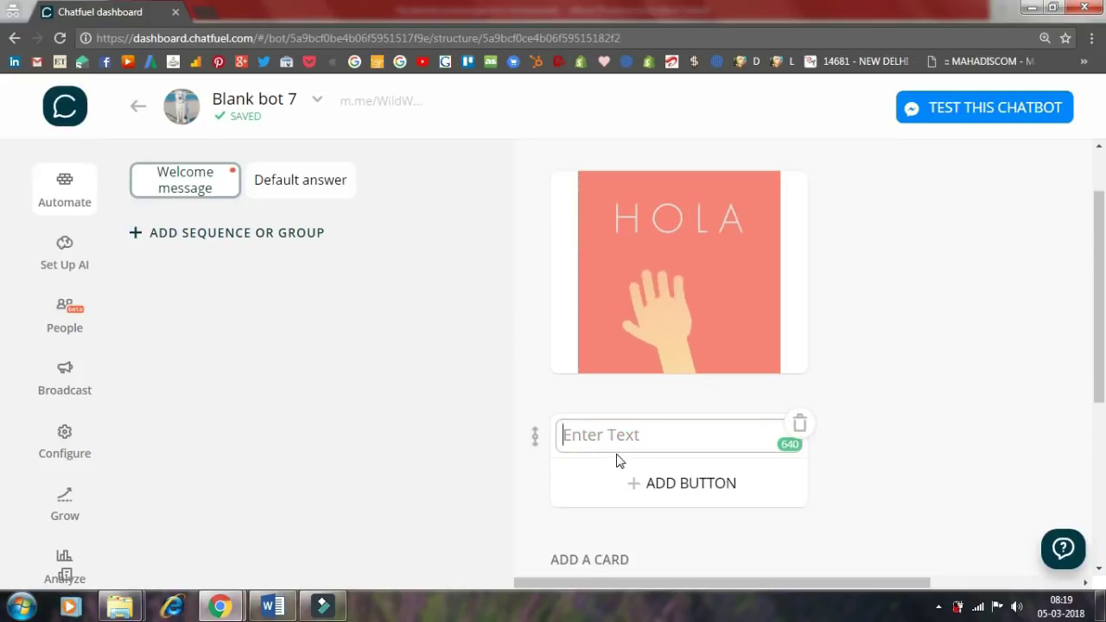
pyautogui.write('Hi, I am a bot on deck for Wildwash')
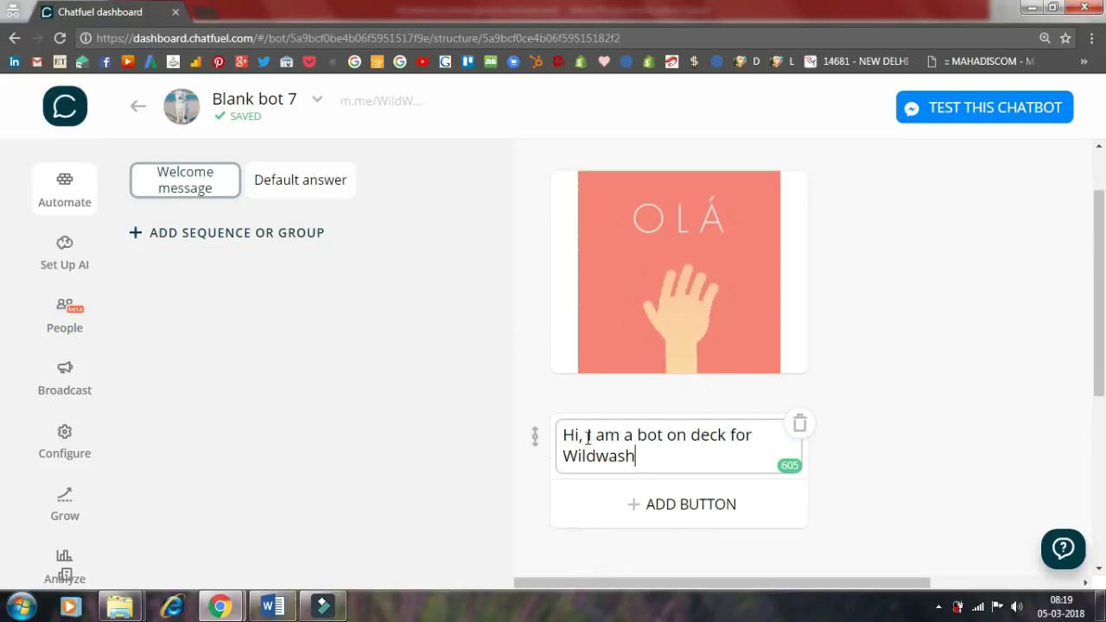
pyautogui.click(587, 436)
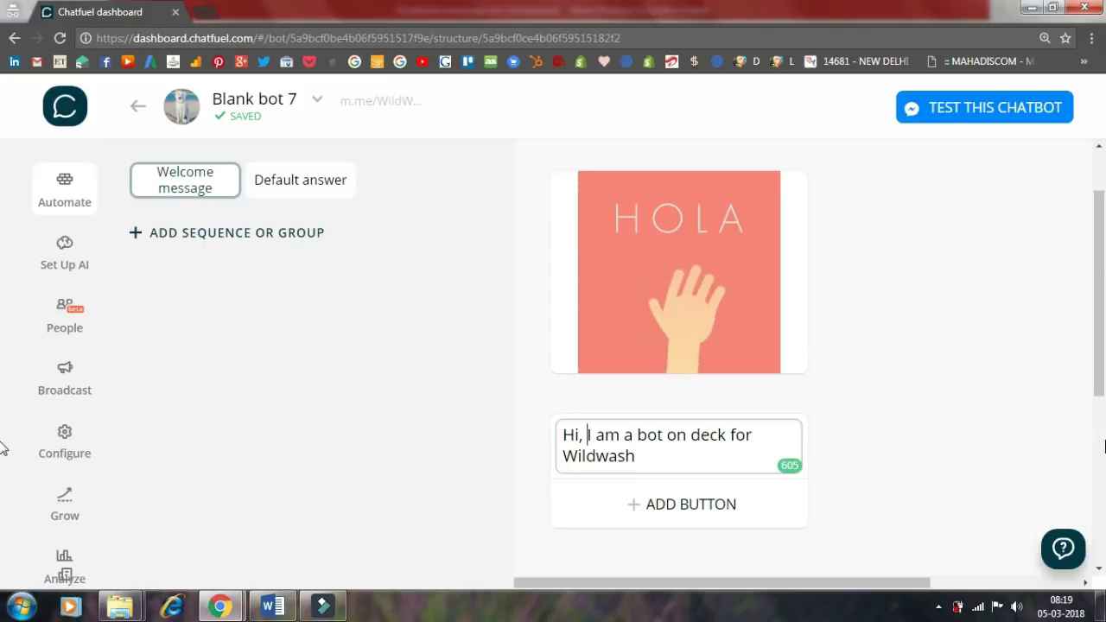
pyautogui.write('{{')
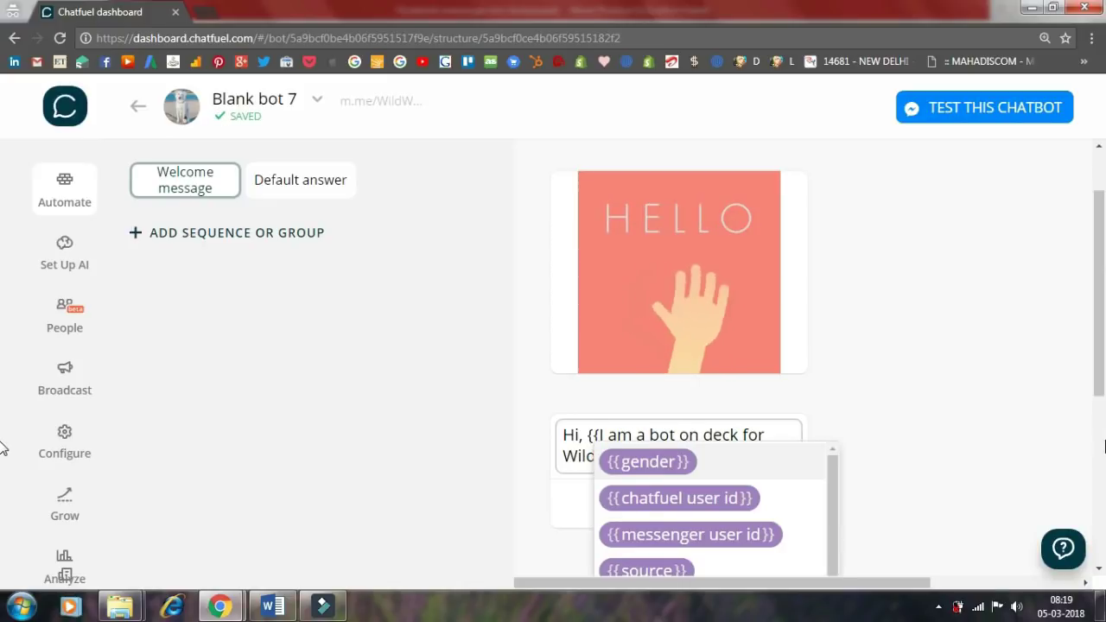
pyautogui.scroll(-3, 745, 483)
pyautogui.scroll(-5, 741, 491)
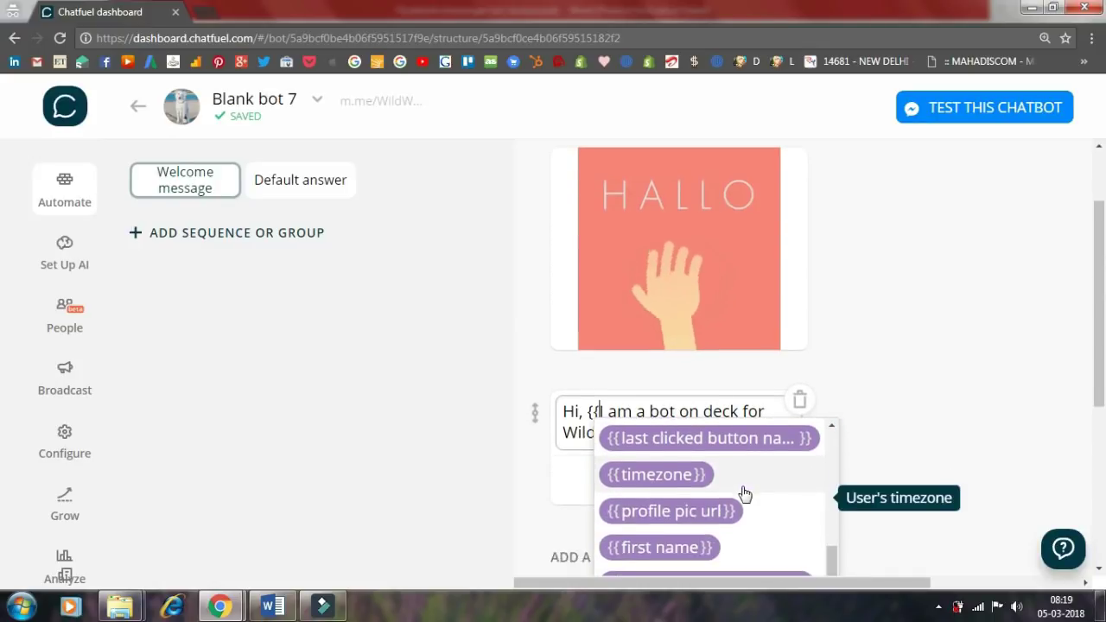
pyautogui.click(688, 333)
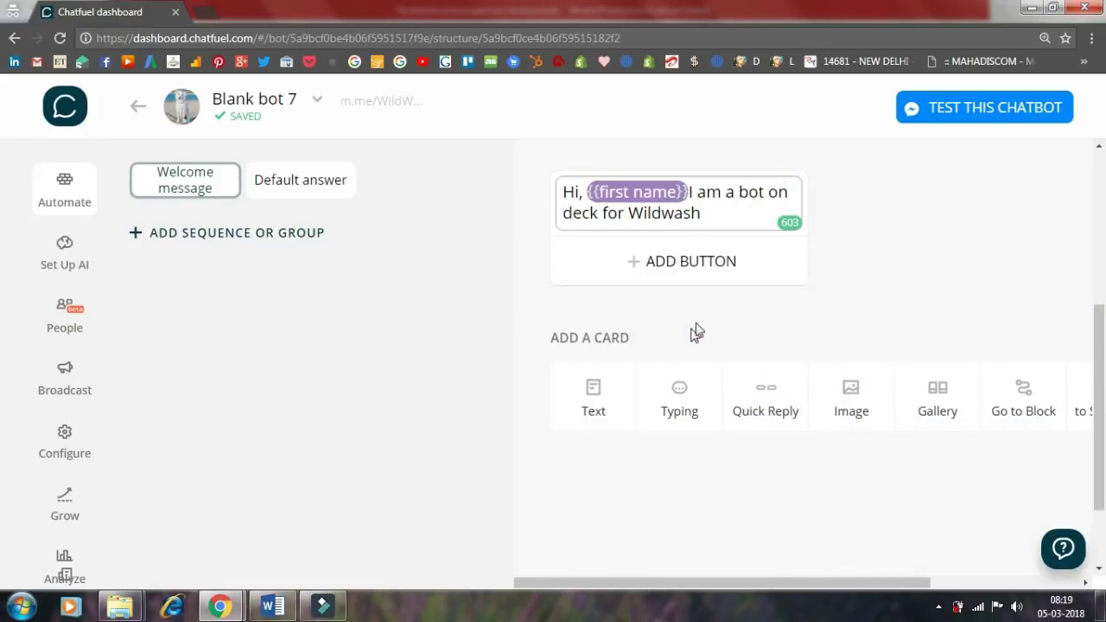
pyautogui.click(818, 287)
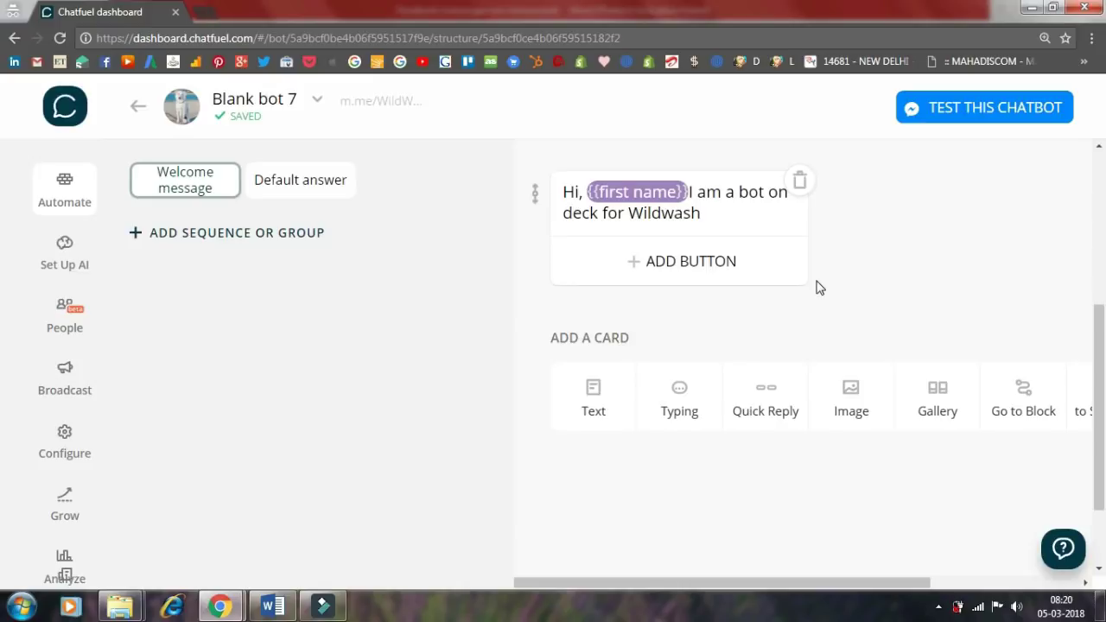
pyautogui.scroll(1, 857, 319)
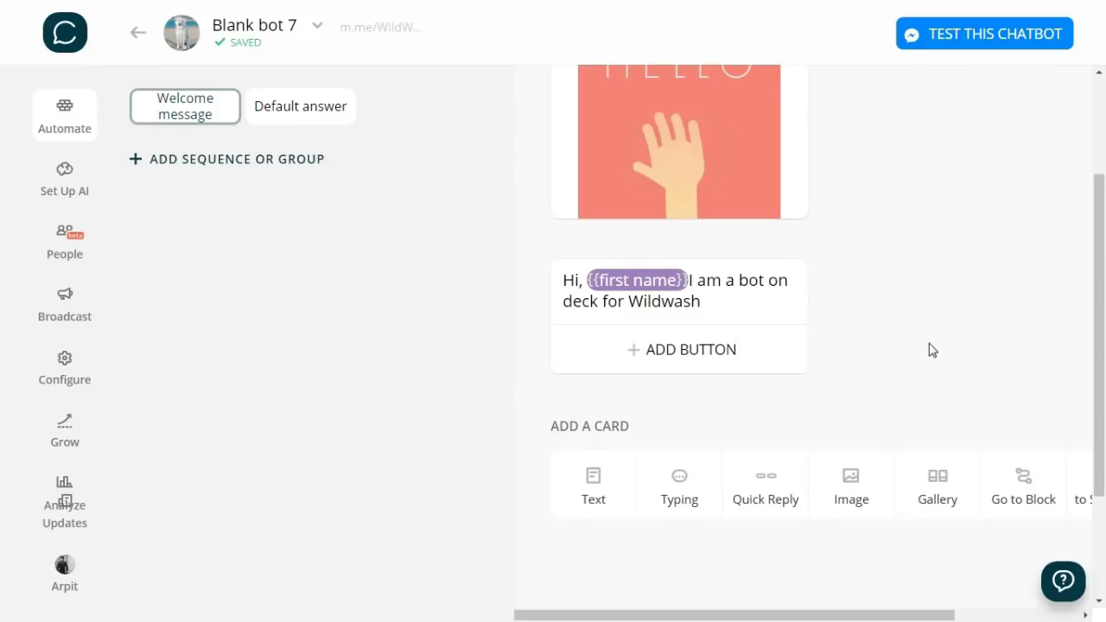
# - Add a typing pause and a text card asking whether to subscribe for deals and discounts
pyautogui.scroll(-2, 927, 348)
pyautogui.click(677, 421)
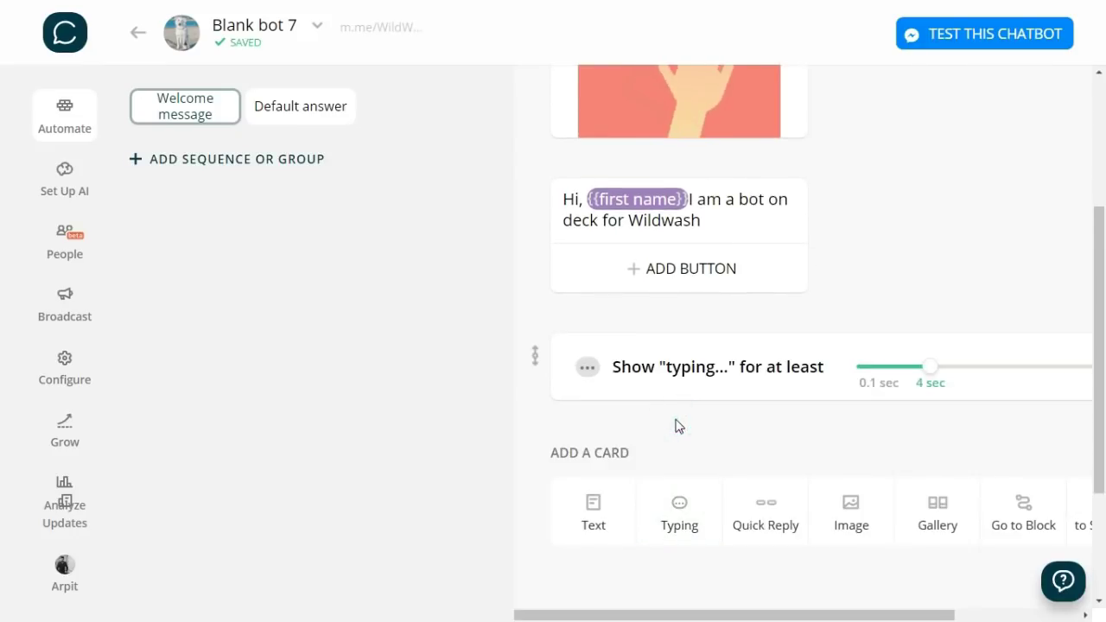
pyautogui.scroll(-1, 656, 432)
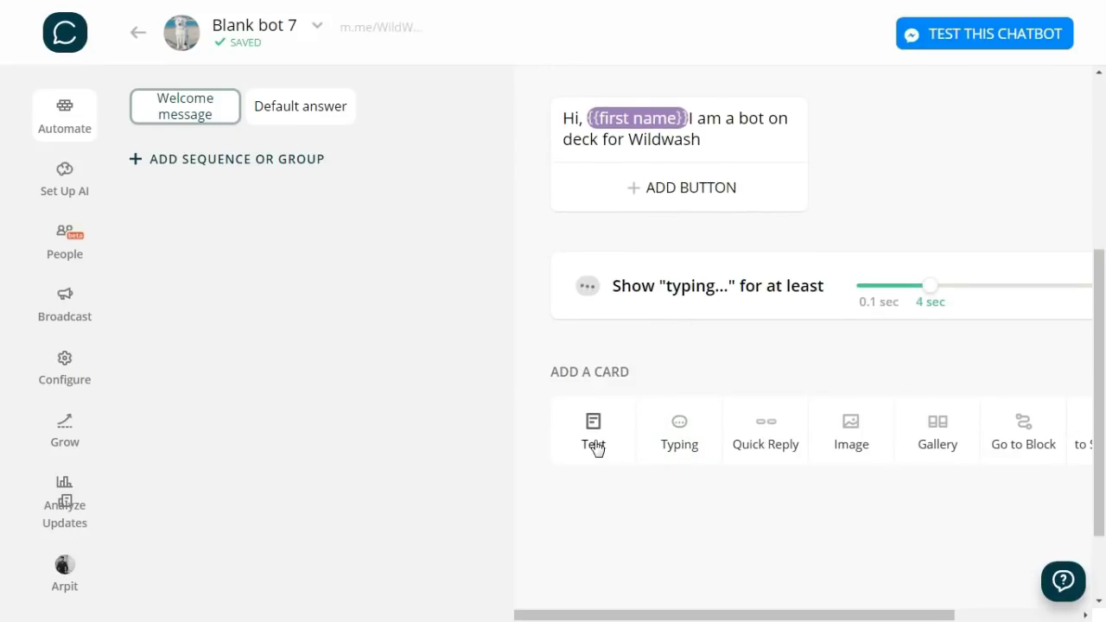
pyautogui.click(594, 446)
pyautogui.scroll(-1, 893, 383)
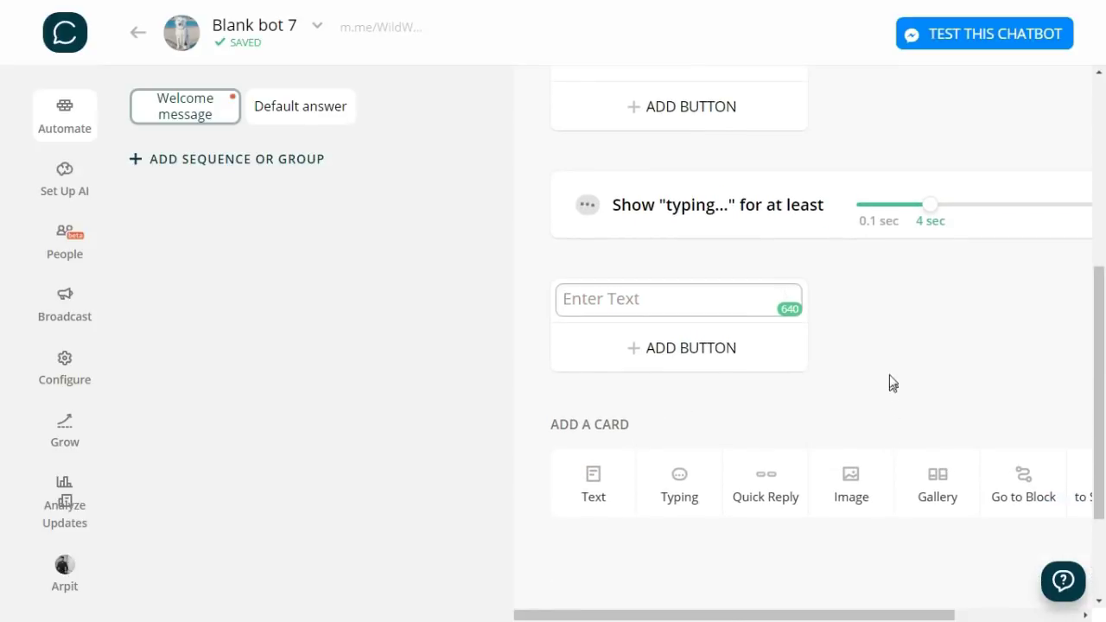
pyautogui.write('Would you like to subscribe for exclusive deals and discounts?')
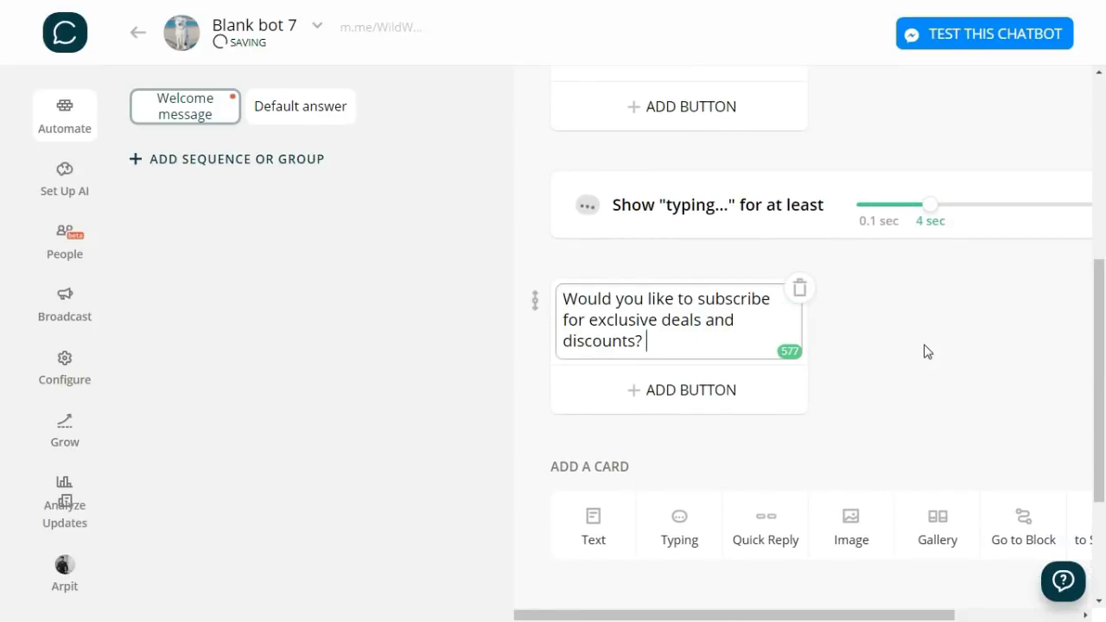
# - Give the question 'Yes, Please!' and 'Maybe Later.' reply buttons
pyautogui.click(699, 401)
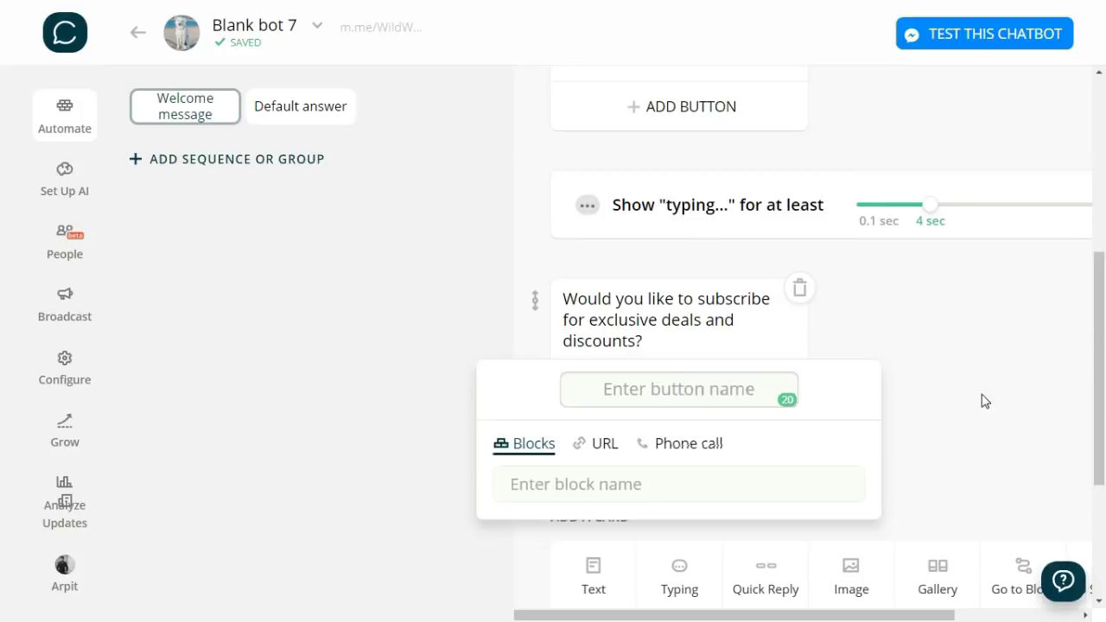
pyautogui.write('Yes, Please!')
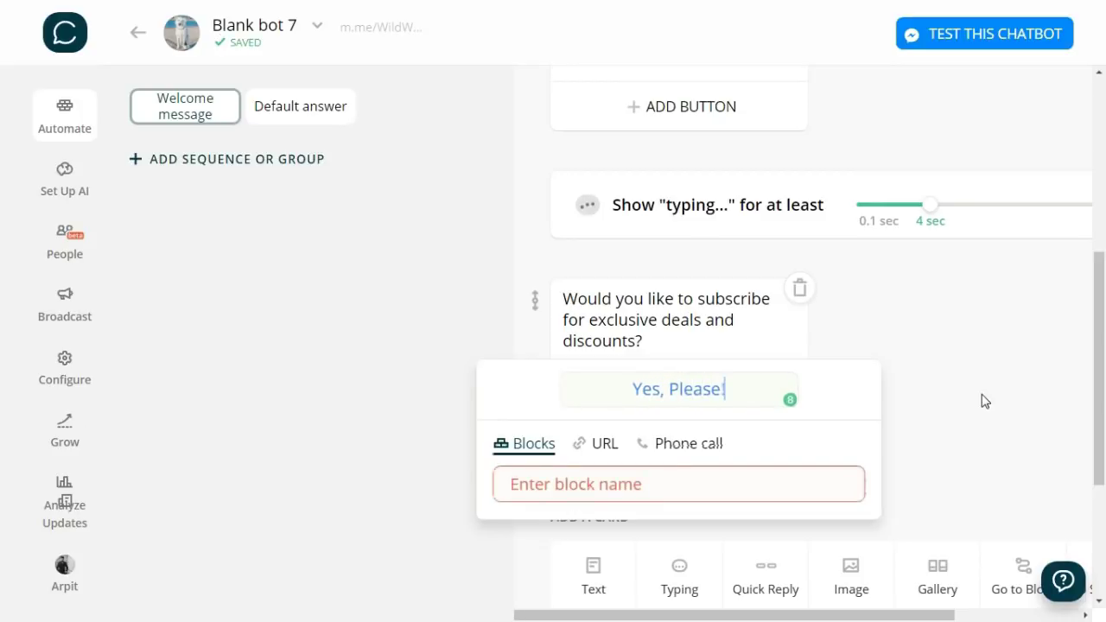
pyautogui.click(981, 400)
pyautogui.click(724, 443)
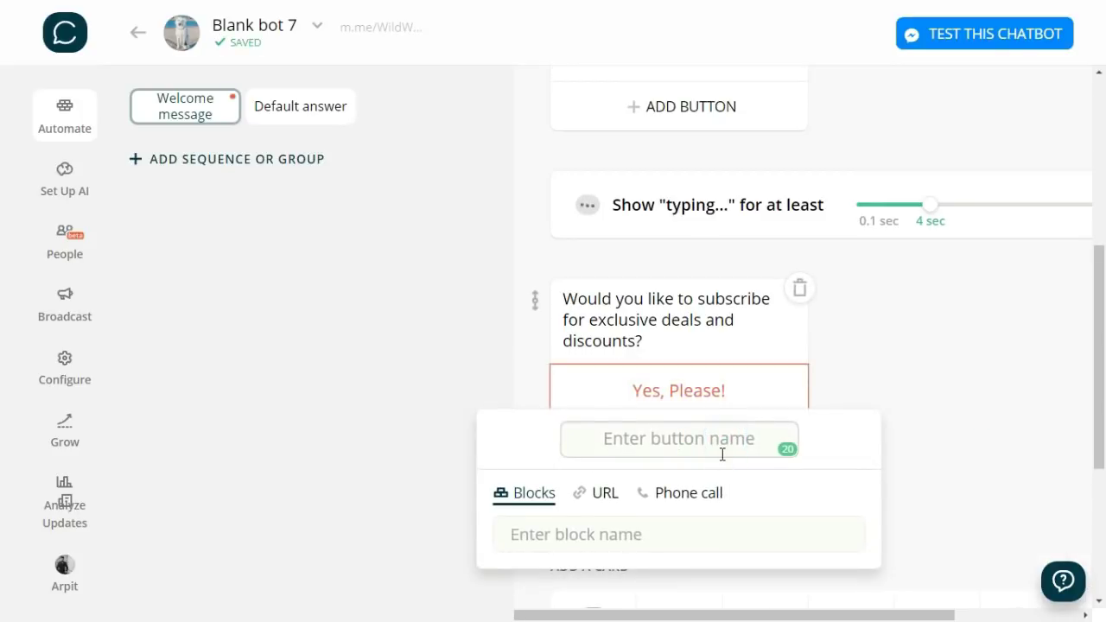
pyautogui.write('Maybe Later.')
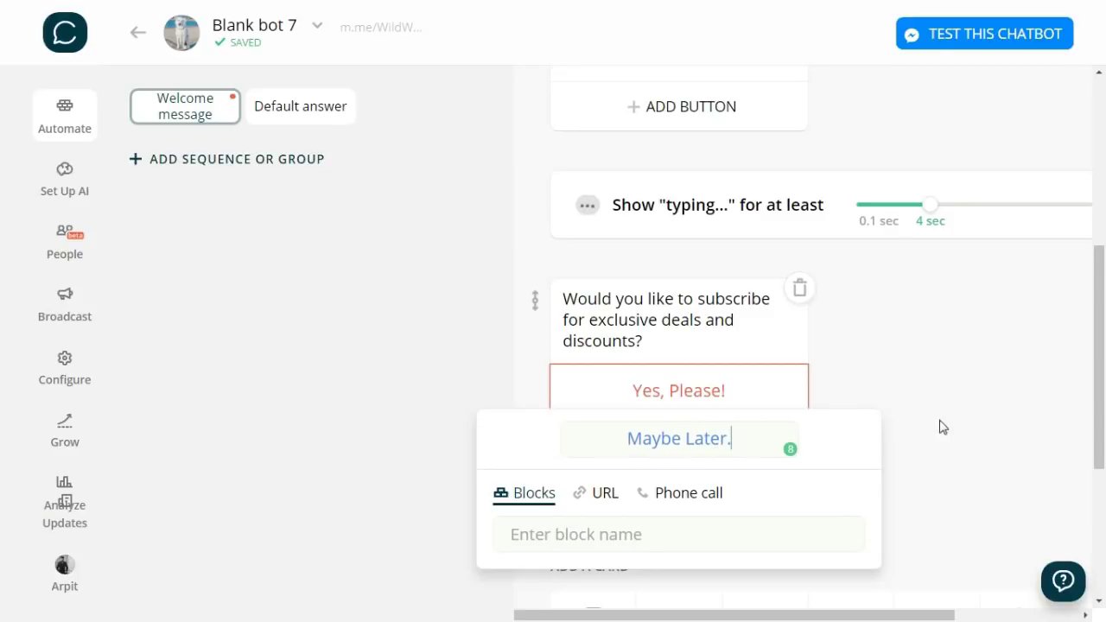
pyautogui.click(956, 425)
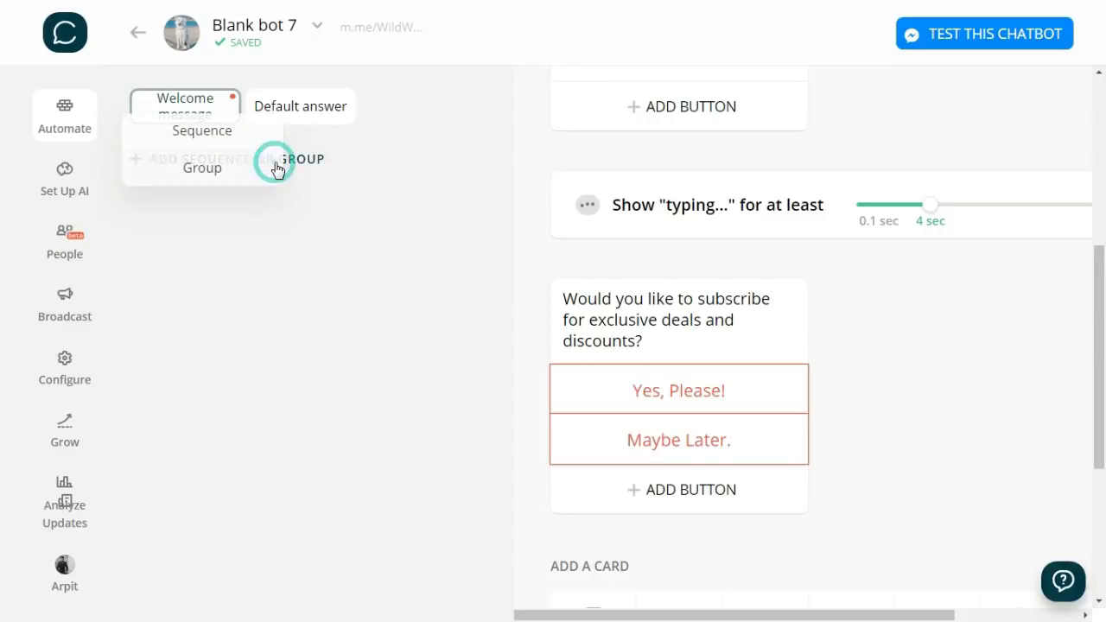
# - Add a new group named ONBOARDING and a block in it titled 'Yes, Please!'
pyautogui.click(219, 170)
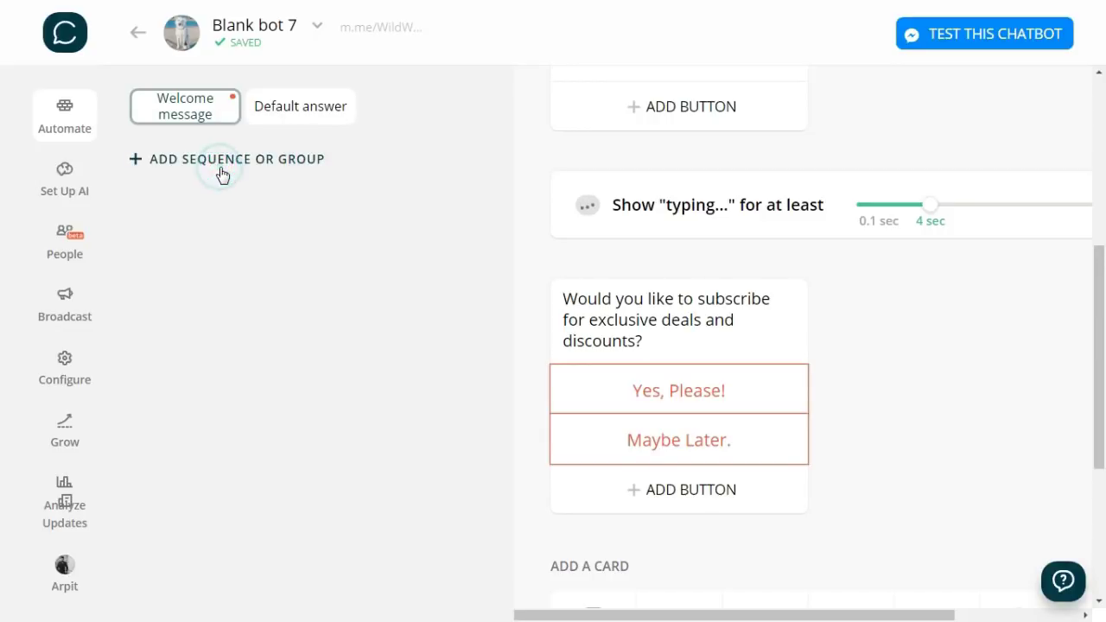
pyautogui.click(228, 159)
pyautogui.write('ONBOAR')
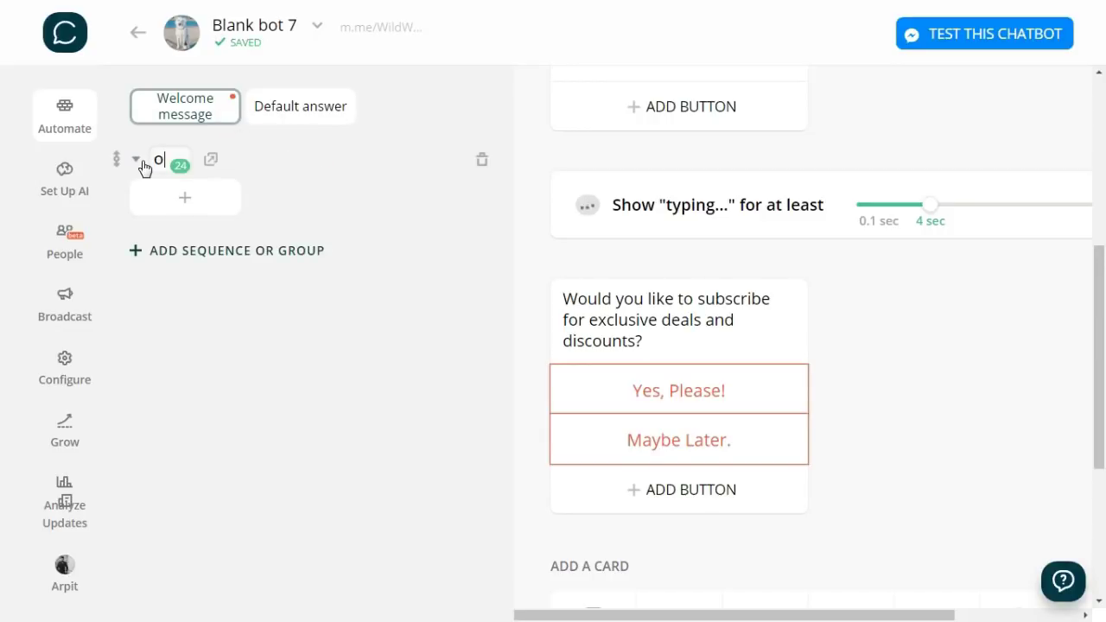
pyautogui.write('DING')
pyautogui.click(311, 369)
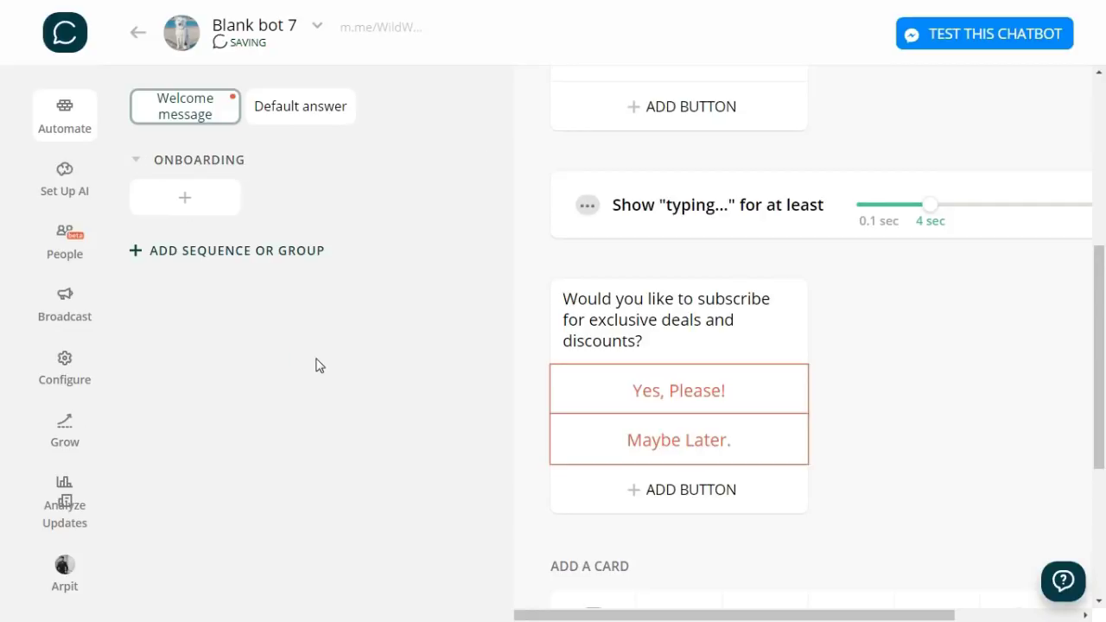
pyautogui.click(204, 198)
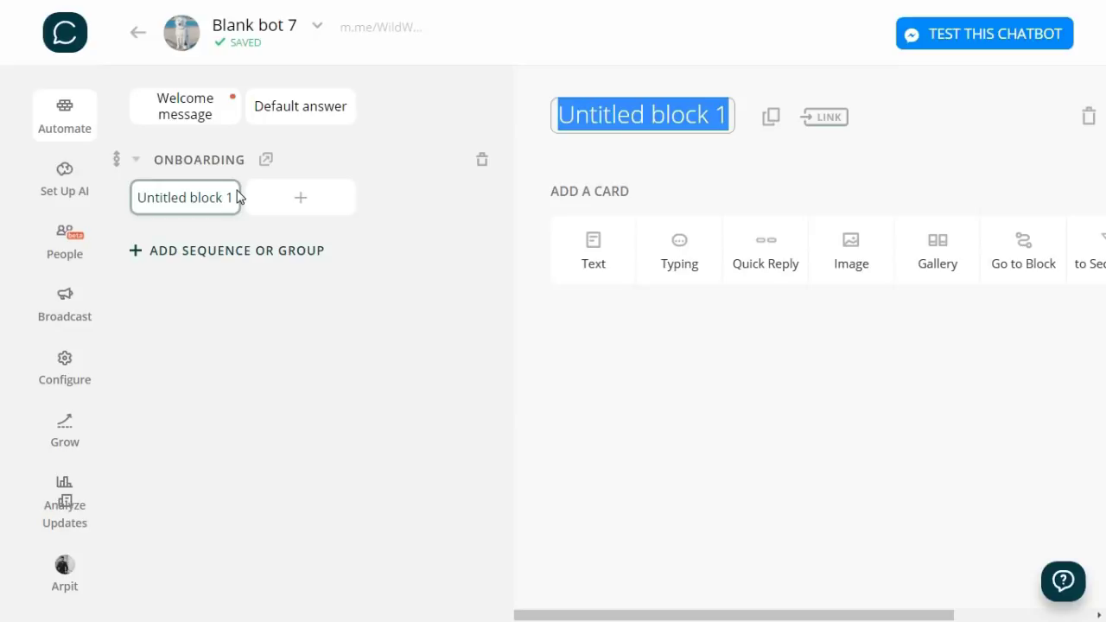
pyautogui.write('Yes, ')
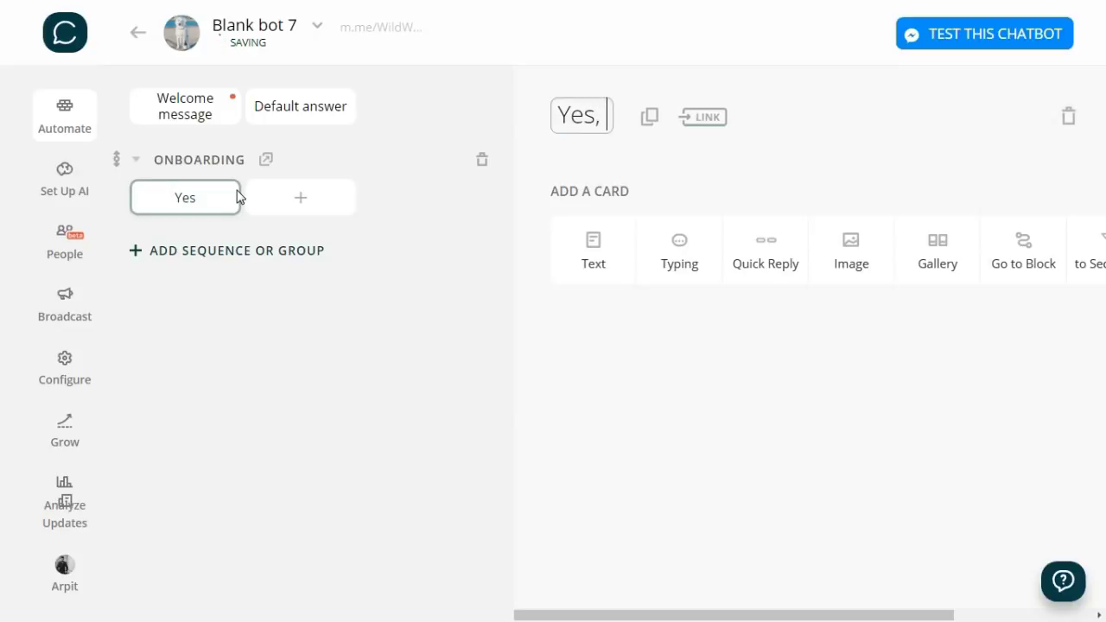
pyautogui.write('Pleas')
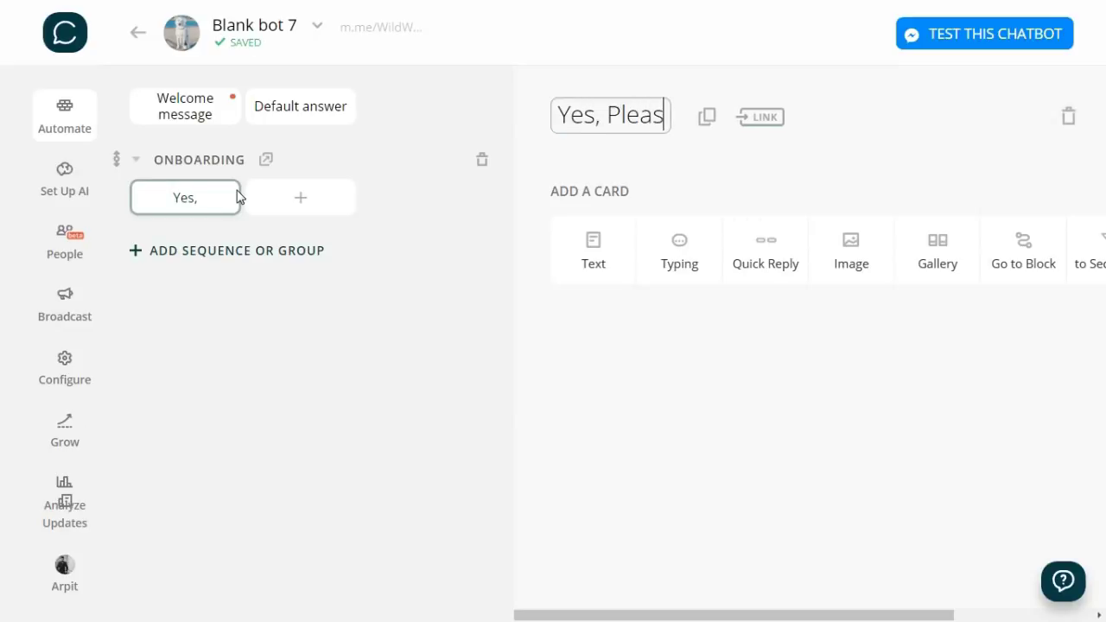
pyautogui.write('e!')
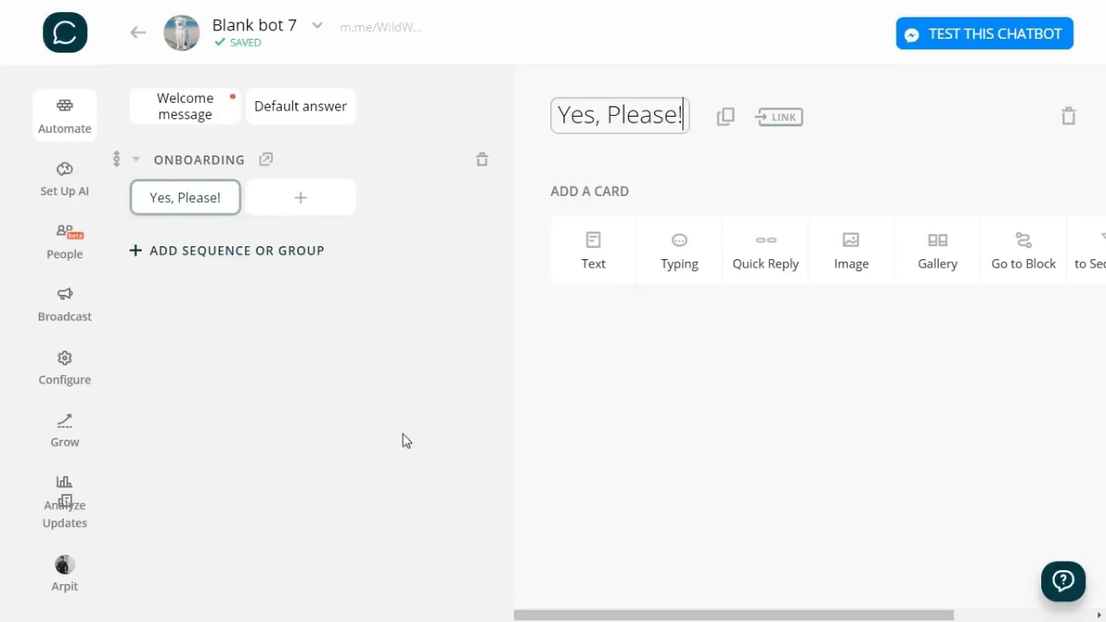
# - Paste 'Excellent choice. How can I help you today?' into a text card with Shop Now, Blogs, Check Reviews buttons
pyautogui.click(598, 256)
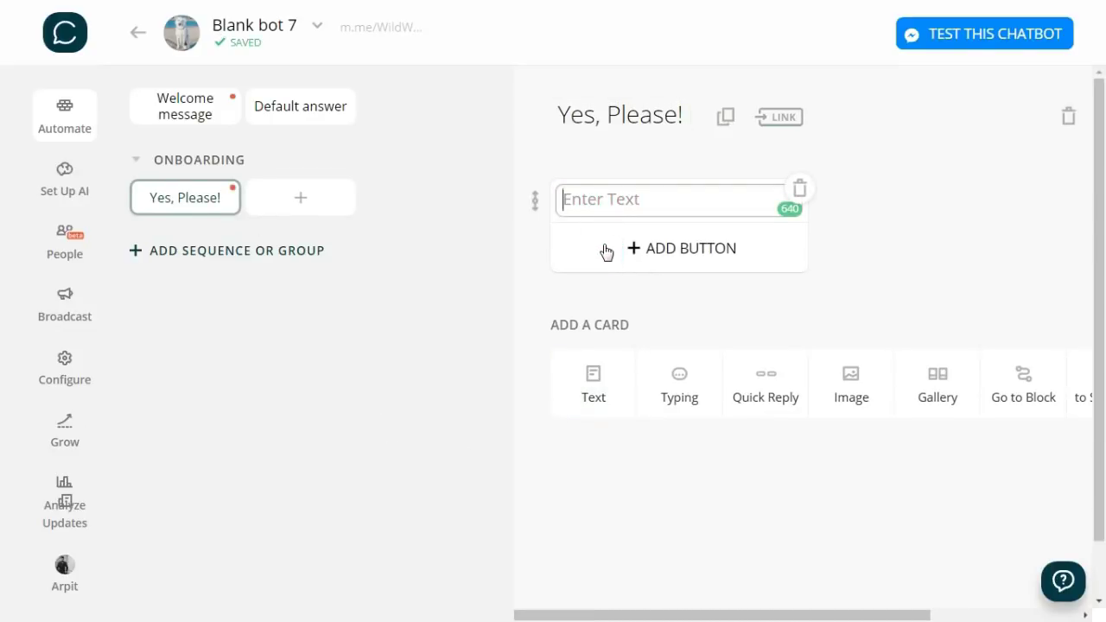
pyautogui.write('Excellent choice. How can I help you today?')
pyautogui.click(649, 285)
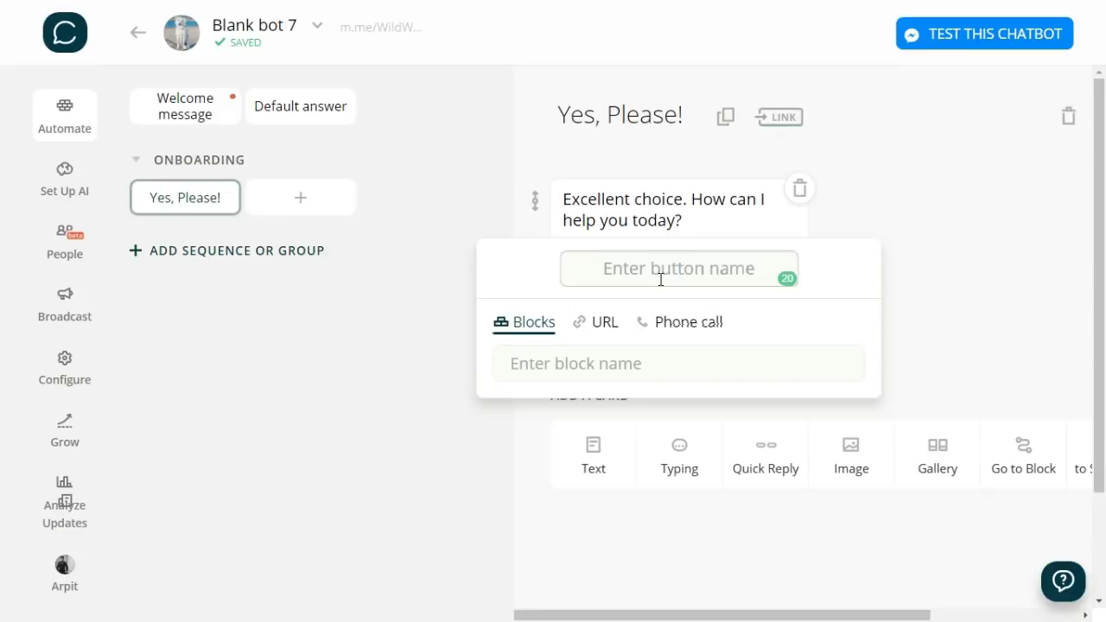
pyautogui.write('S')
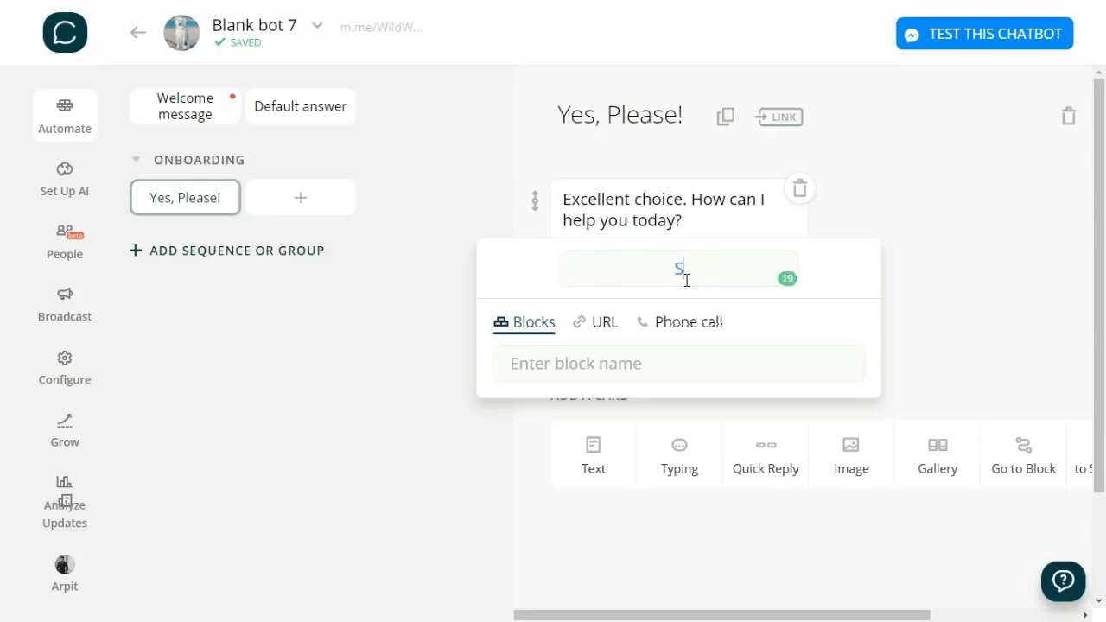
pyautogui.write('hop Now')
pyautogui.click(954, 332)
pyautogui.click(707, 320)
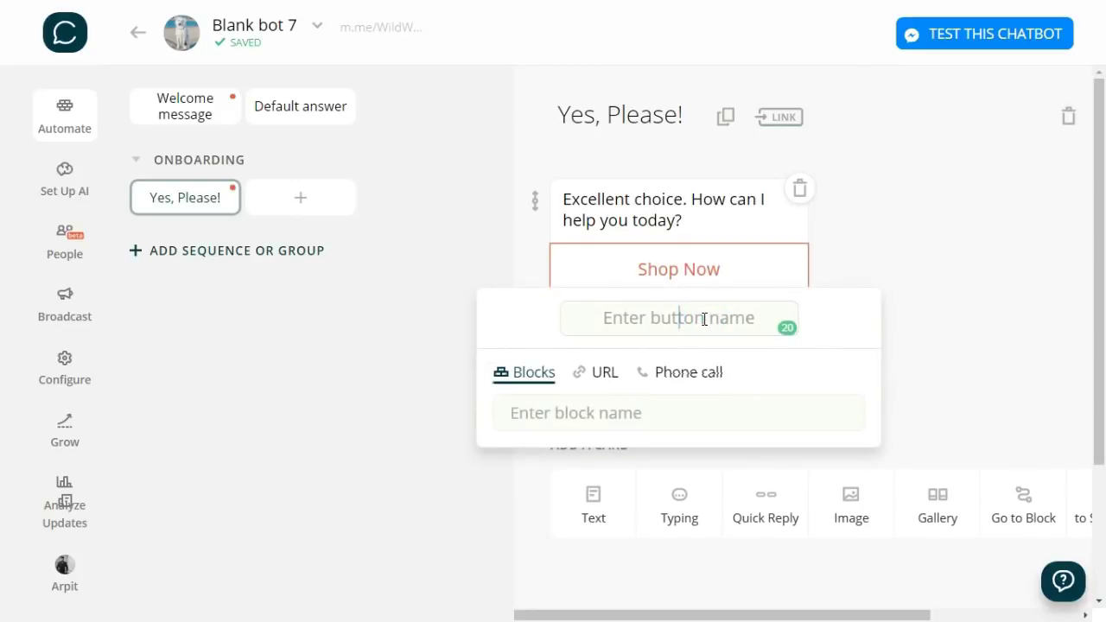
pyautogui.write('Blogs')
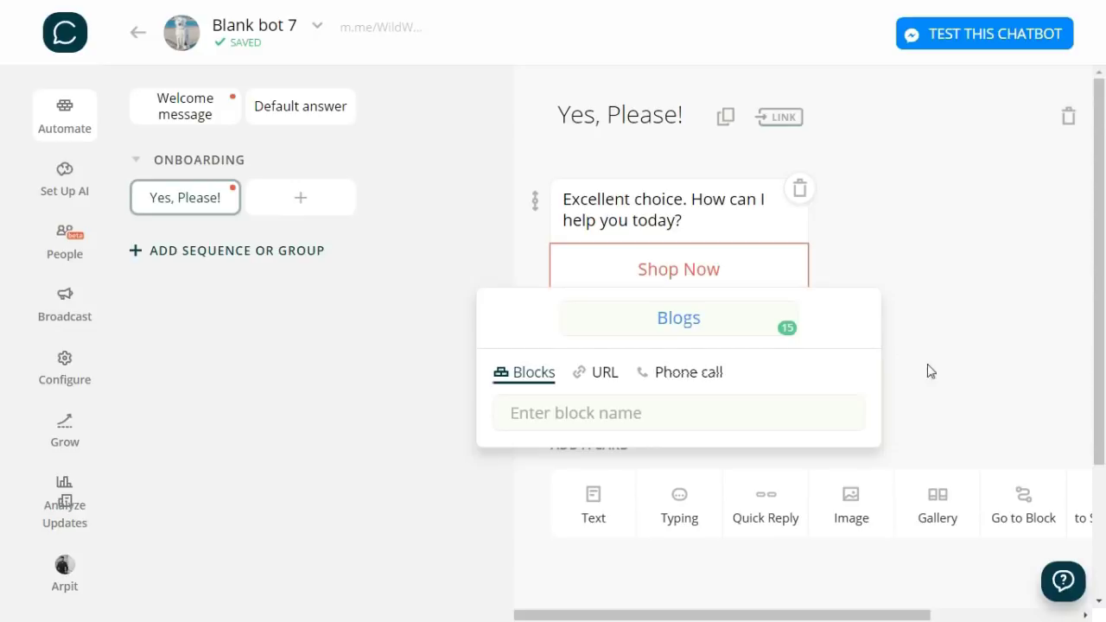
pyautogui.click(931, 370)
pyautogui.click(662, 370)
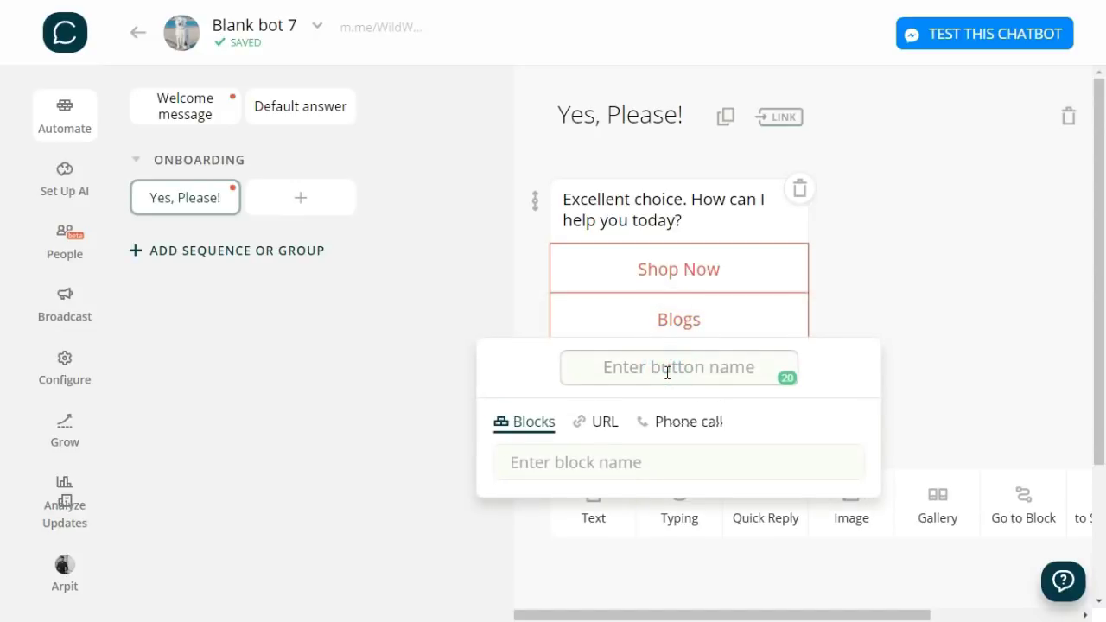
pyautogui.write('Check ')
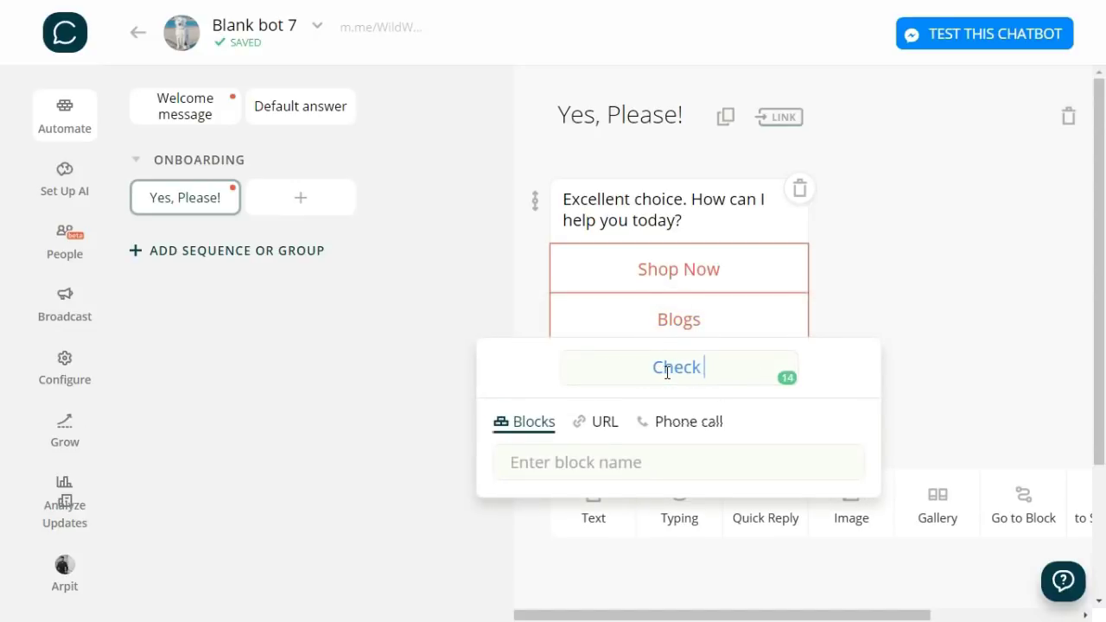
pyautogui.write('Reviews')
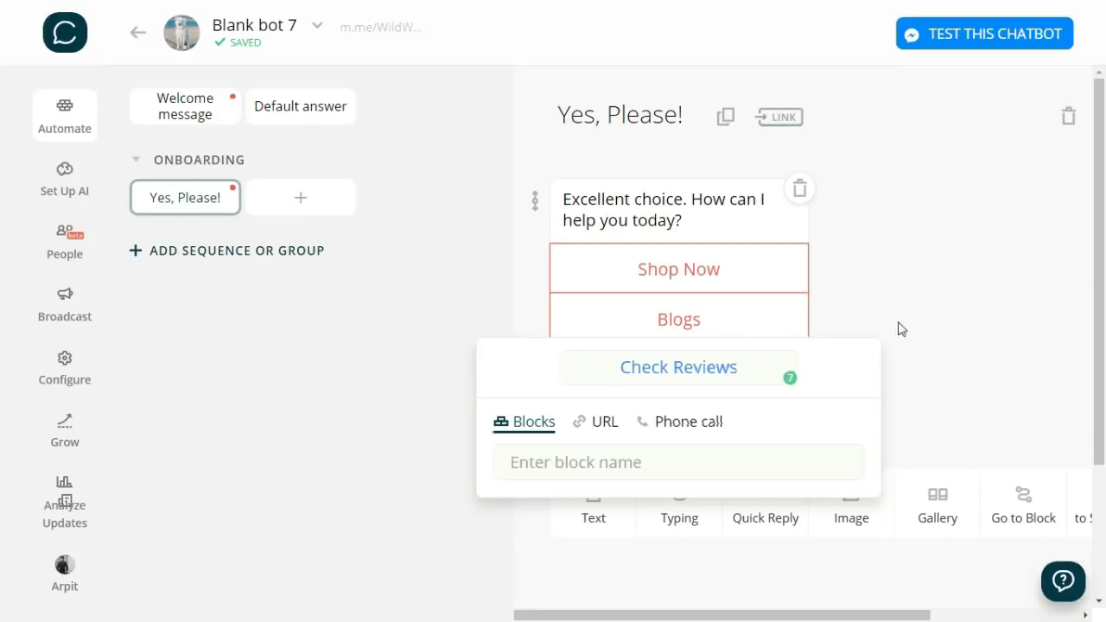
pyautogui.click(942, 385)
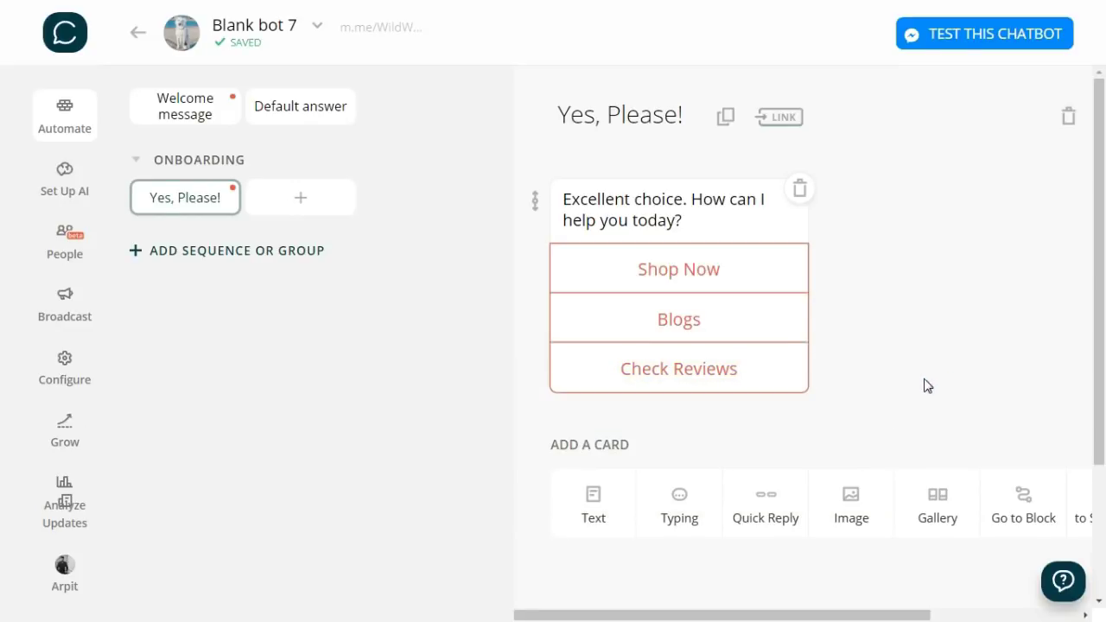
# - Add a 'Maybe Later.' block to ONBOARDING with the text 'How can I help you today?'
pyautogui.click(318, 196)
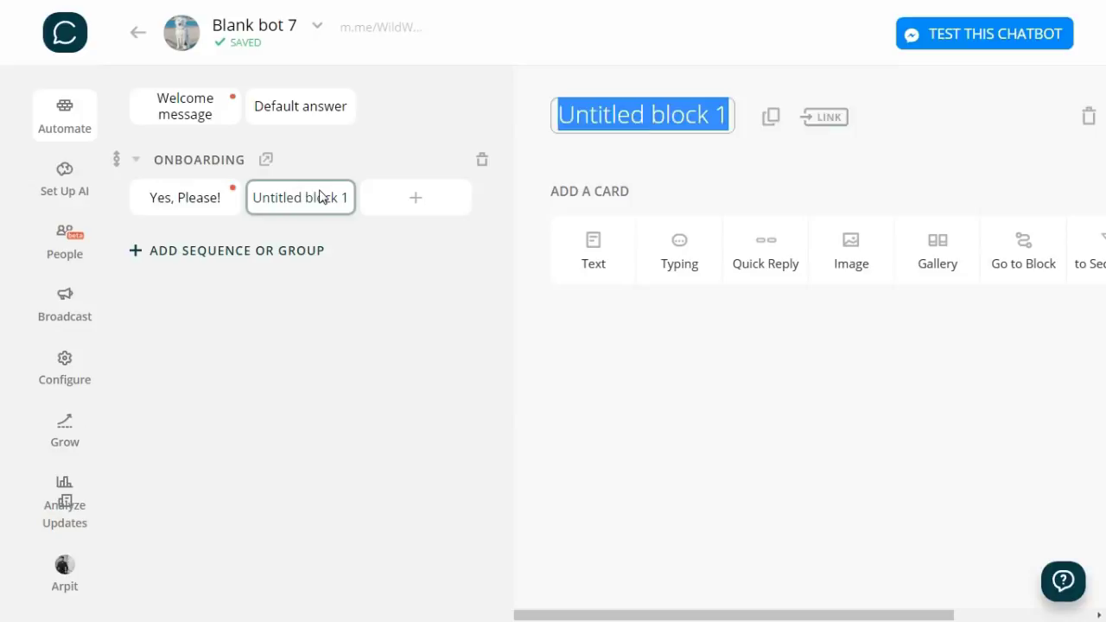
pyautogui.write('Maybe Later.')
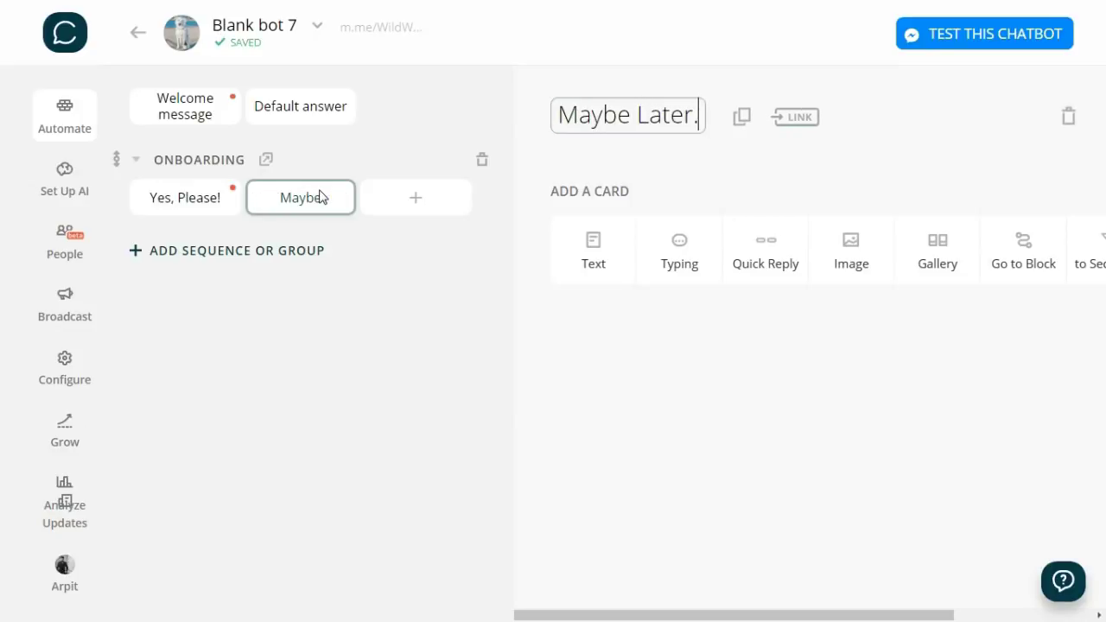
pyautogui.click(593, 272)
pyautogui.write('How can I help you today?')
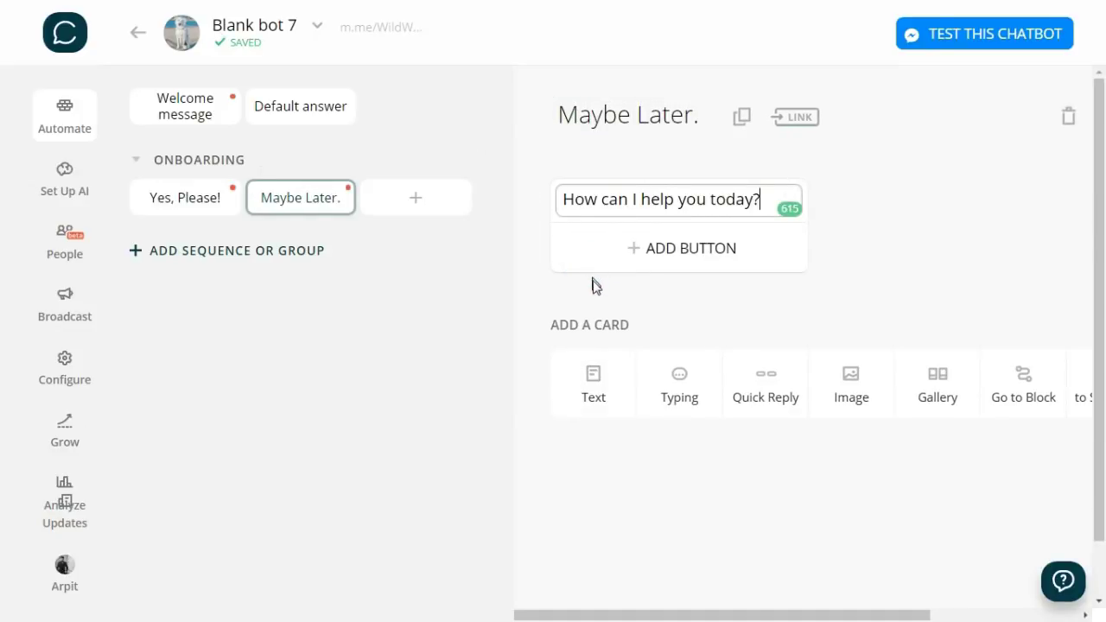
# - Add Shop Now, Blogs and Check Reviews reply buttons to the message
pyautogui.click(685, 259)
pyautogui.write('Sh')
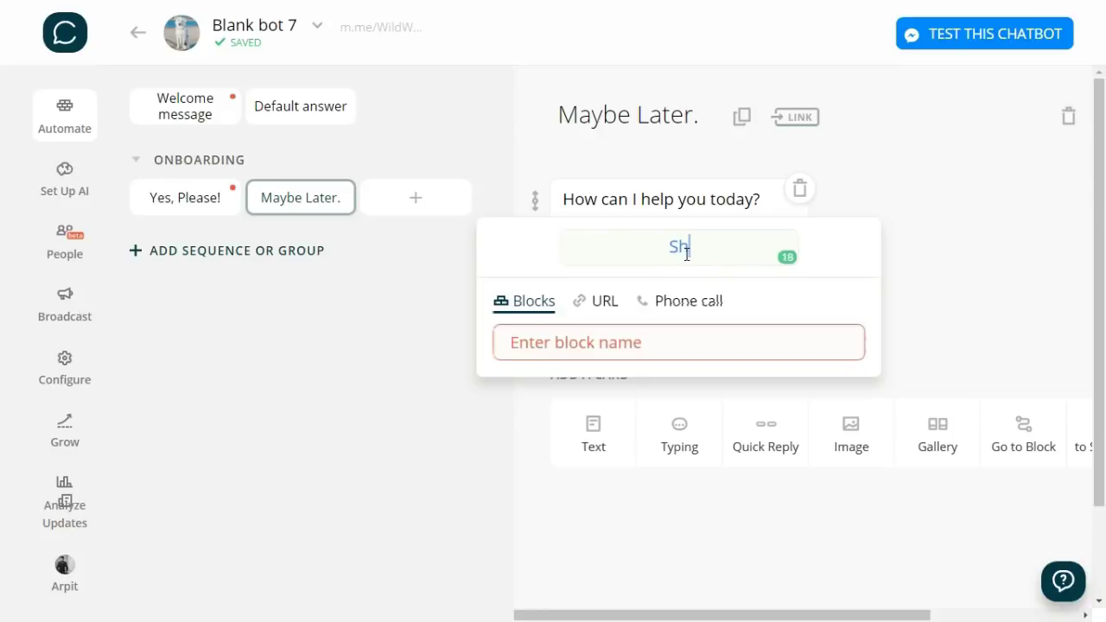
pyautogui.write('op Now')
pyautogui.click(981, 288)
pyautogui.click(710, 297)
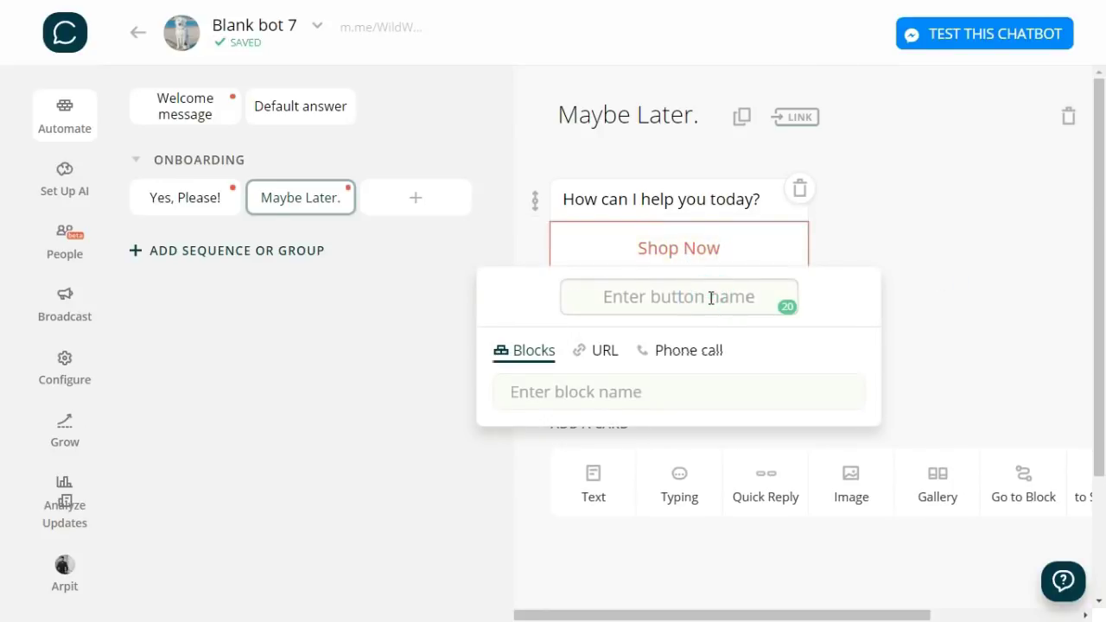
pyautogui.write('Blogs')
pyautogui.click(916, 329)
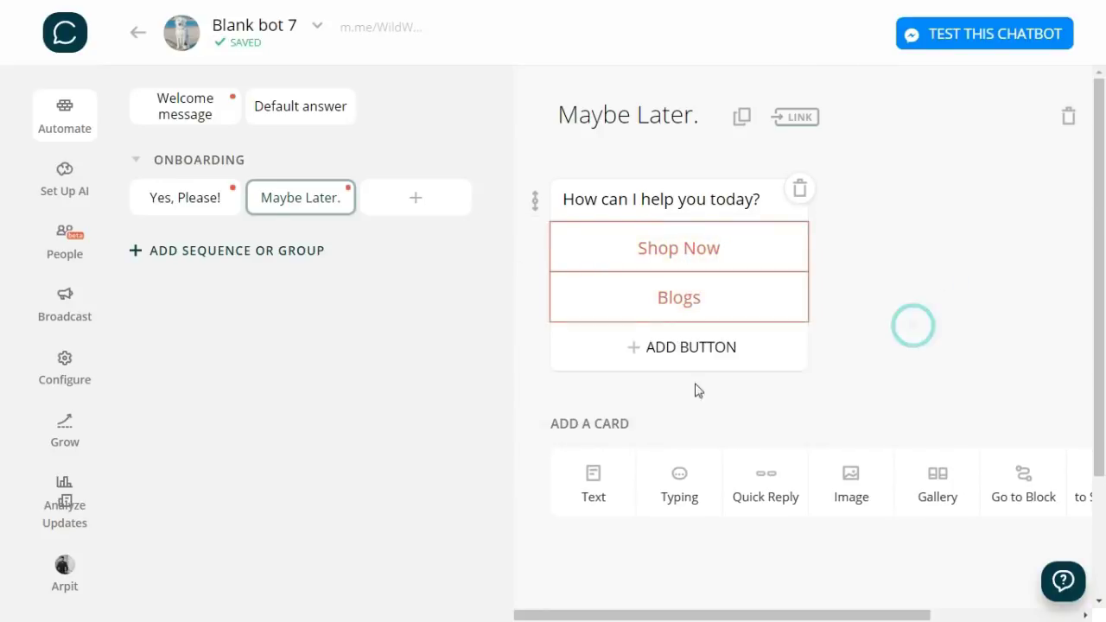
pyautogui.click(678, 350)
pyautogui.write('Check REviews')
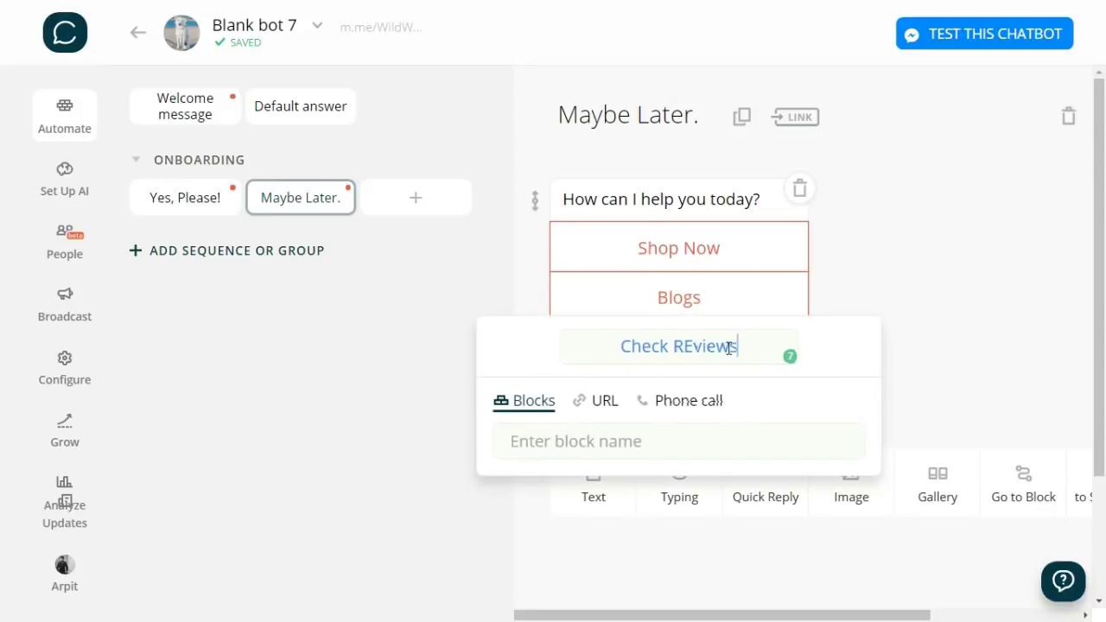
# - Save the Check Reviews button and add a third ONBOARDING block named Subscribe
pyautogui.click(895, 406)
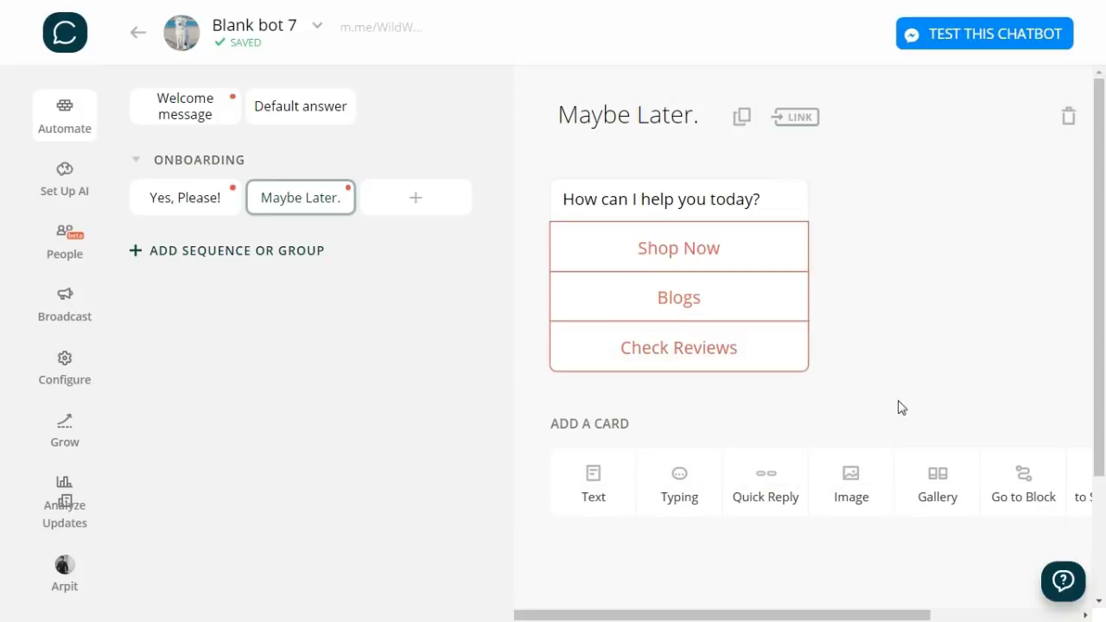
pyautogui.click(424, 209)
pyautogui.write('Subscribe')
pyautogui.click(716, 395)
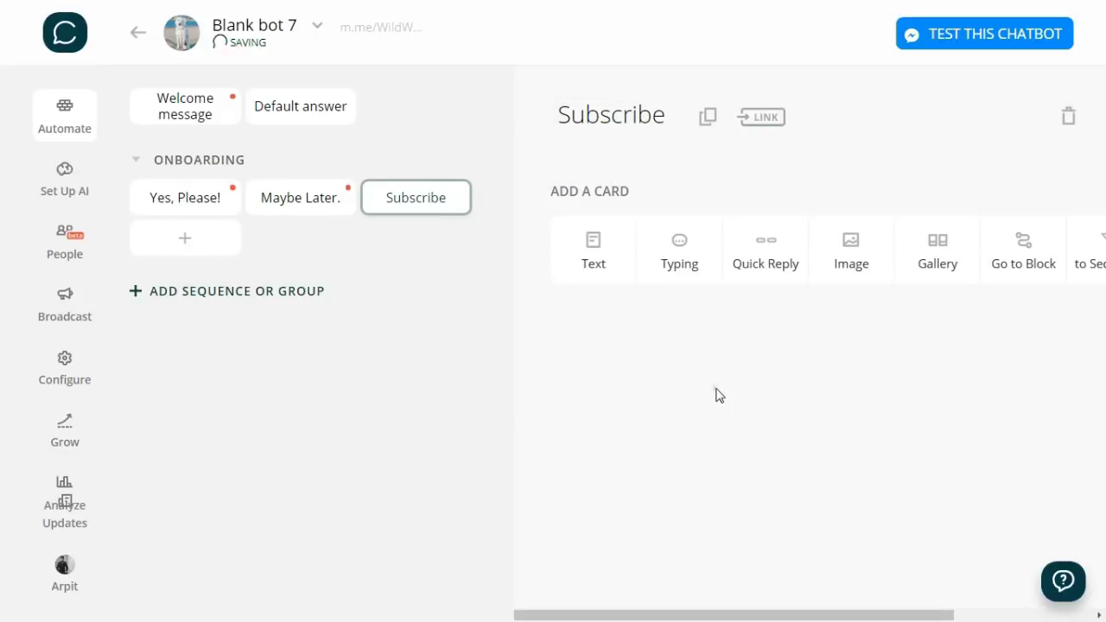
# - Insert the Digest plugin from 'Plugins with subscriptions' into the Subscribe block
pyautogui.moveTo(753, 615); pyautogui.dragTo(973, 617)
pyautogui.click(1028, 250)
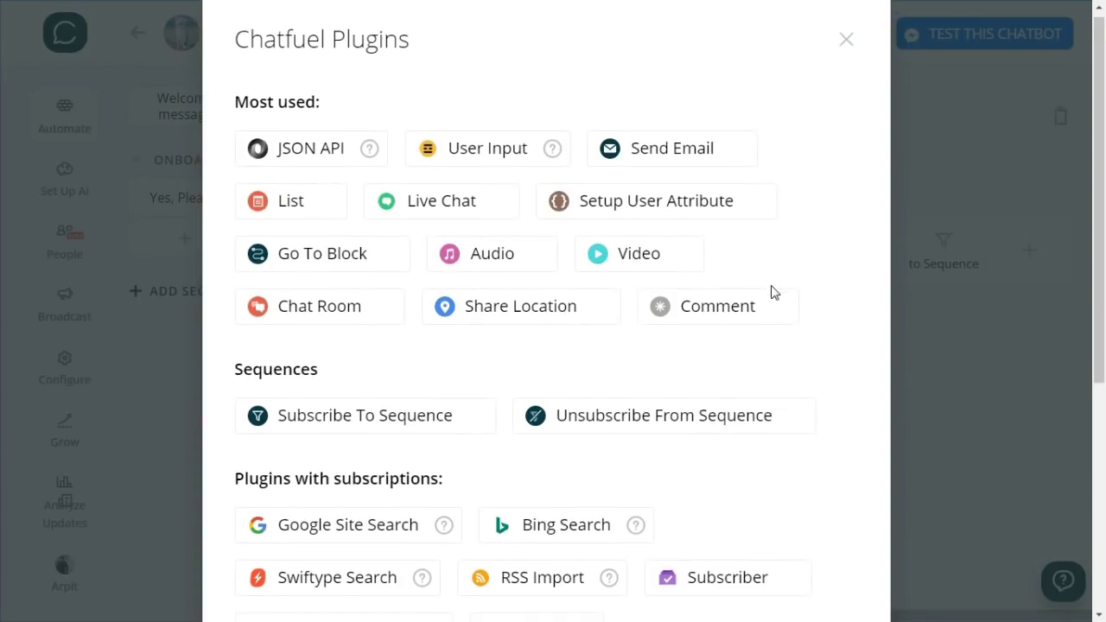
pyautogui.scroll(-3, 774, 293)
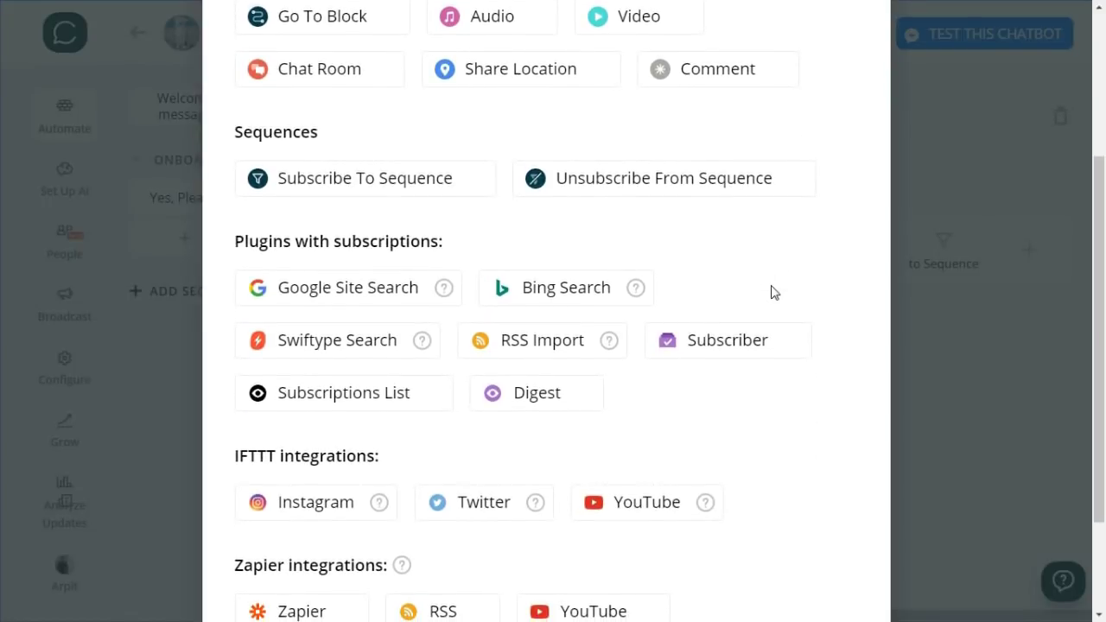
pyautogui.scroll(-1, 774, 292)
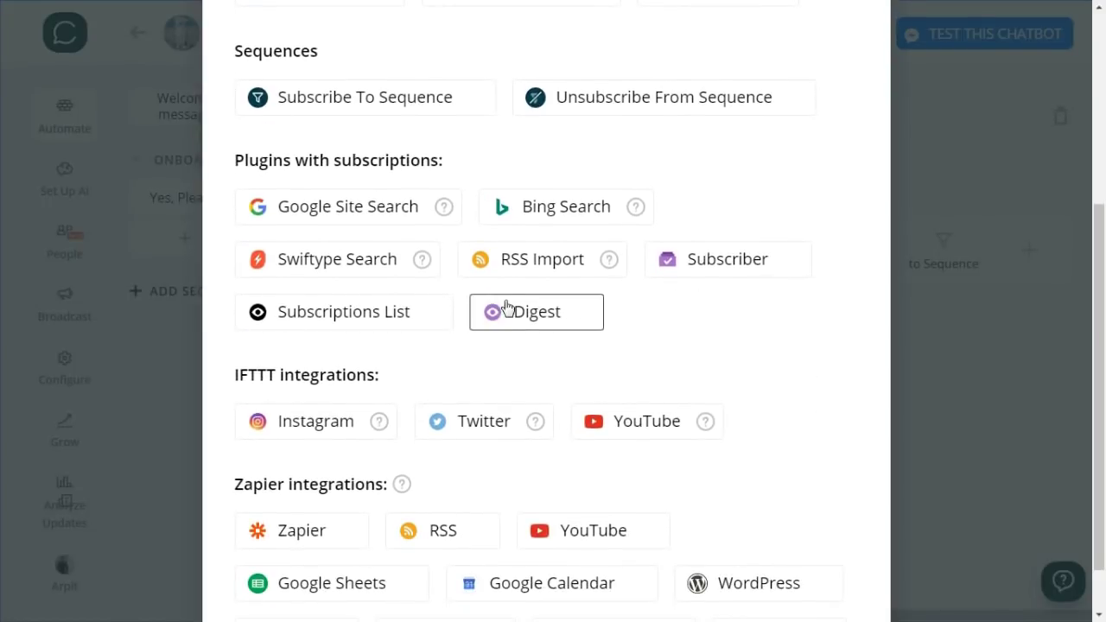
pyautogui.click(485, 317)
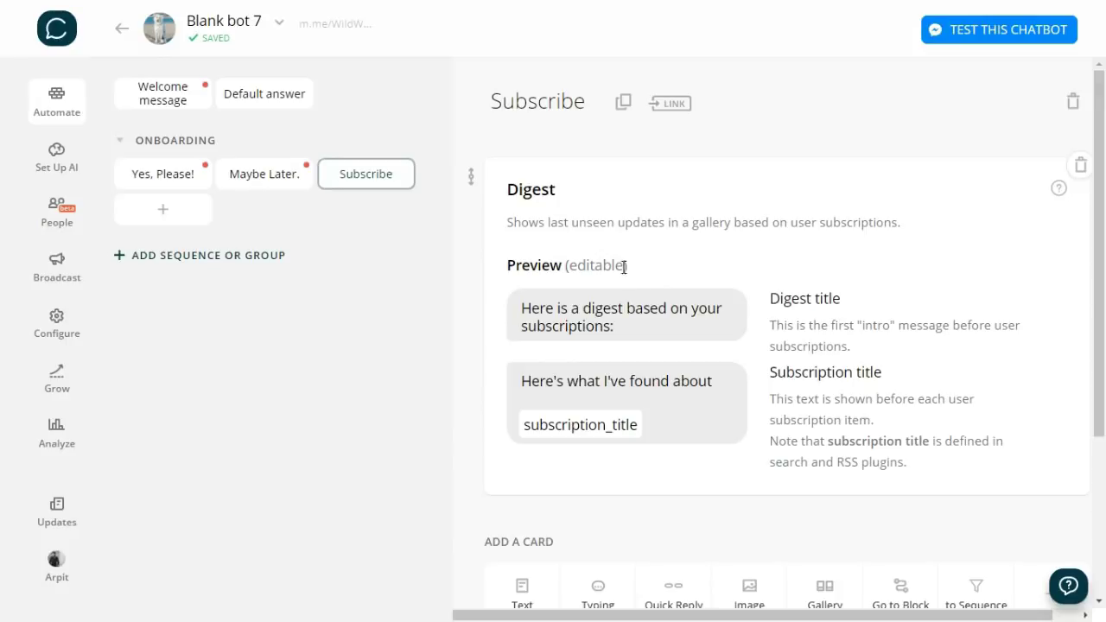
# - Link the welcome message's 'Yes, Please!' button to the Yes, Please! and Subscribe blocks
pyautogui.click(177, 102)
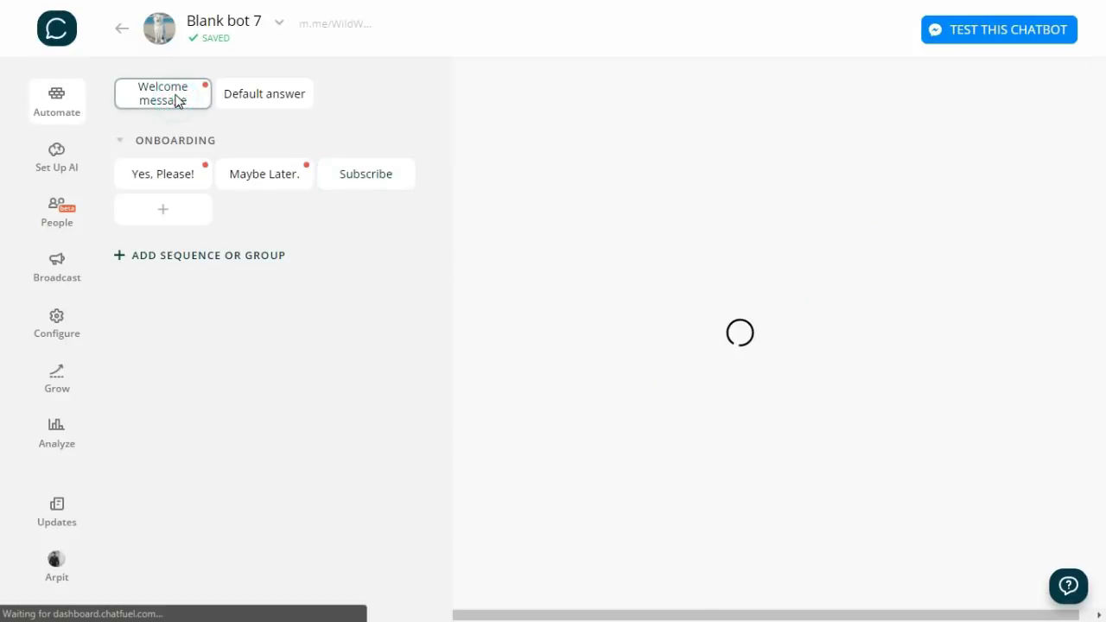
pyautogui.scroll(-5, 631, 419)
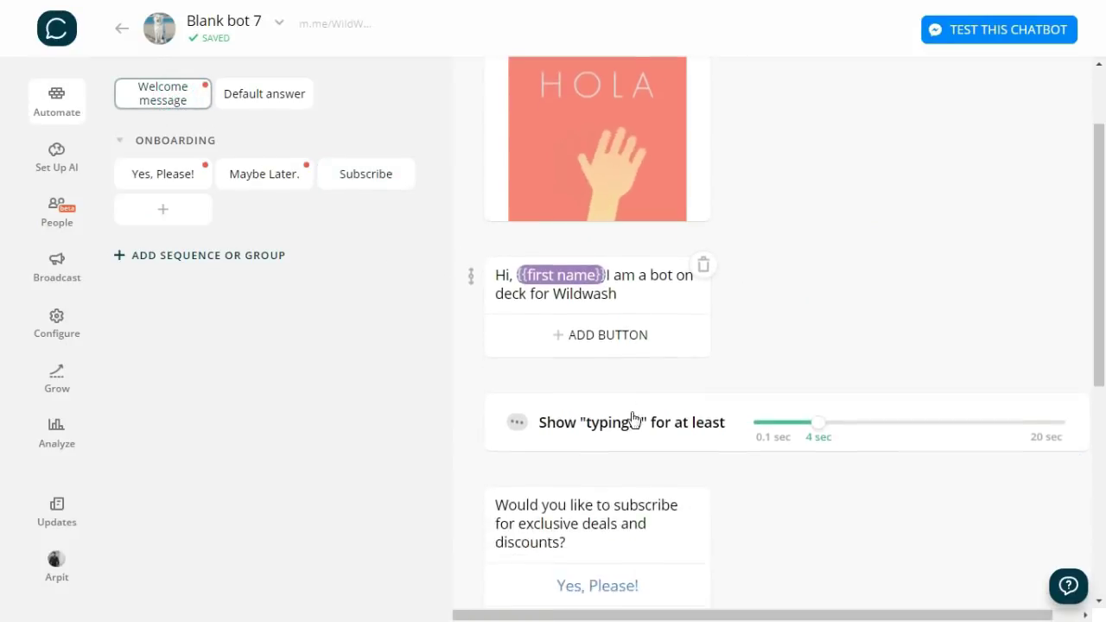
pyautogui.click(610, 310)
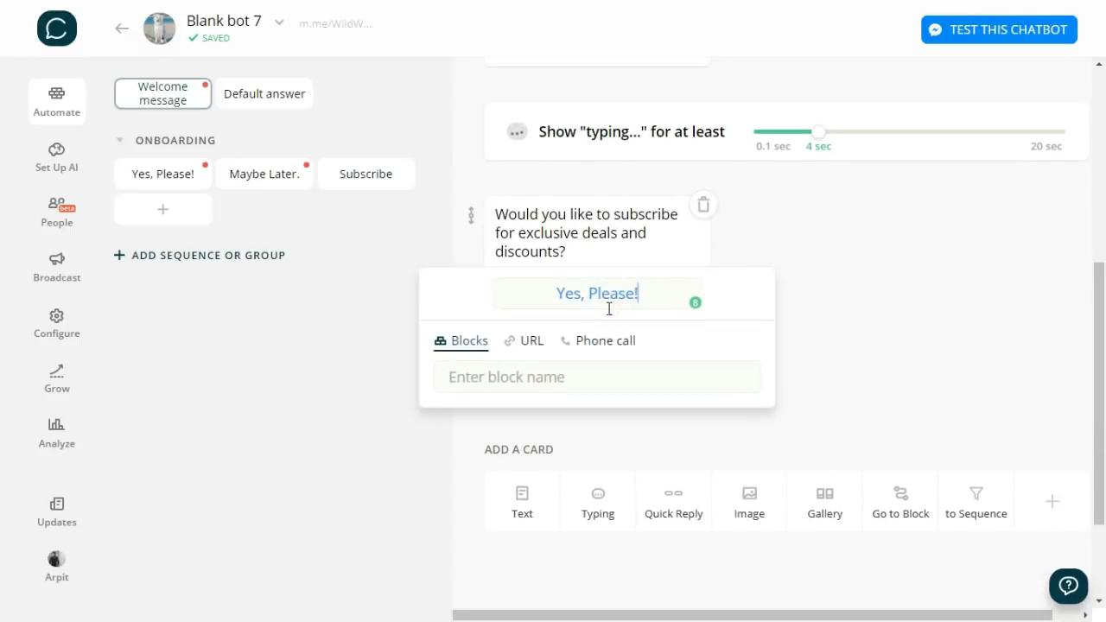
pyautogui.click(470, 377)
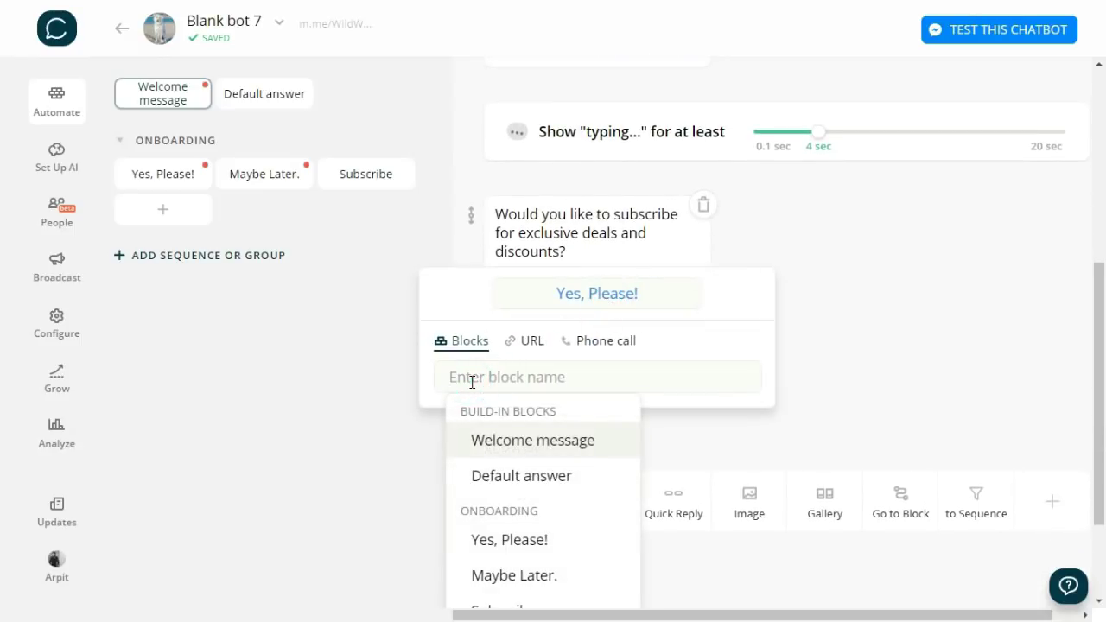
pyautogui.write('Yes')
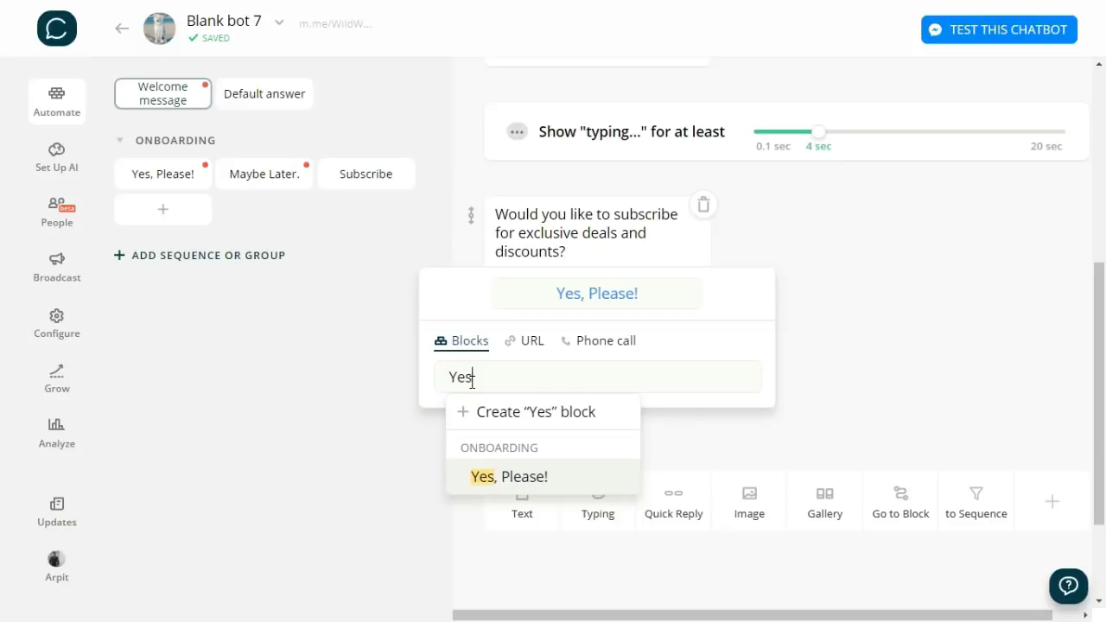
pyautogui.click(498, 484)
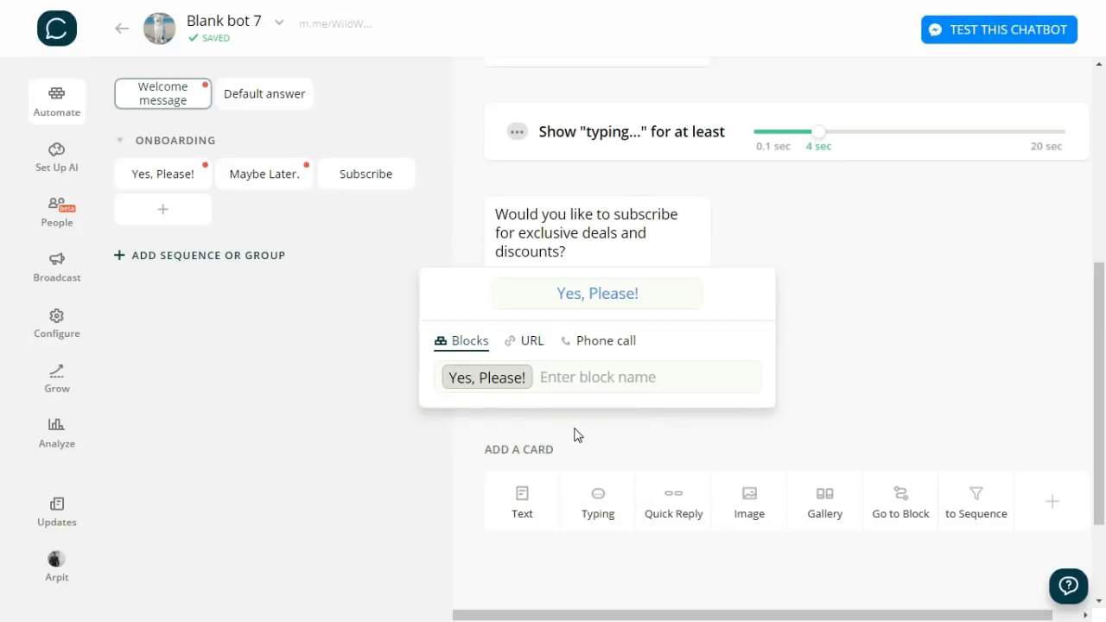
pyautogui.click(585, 377)
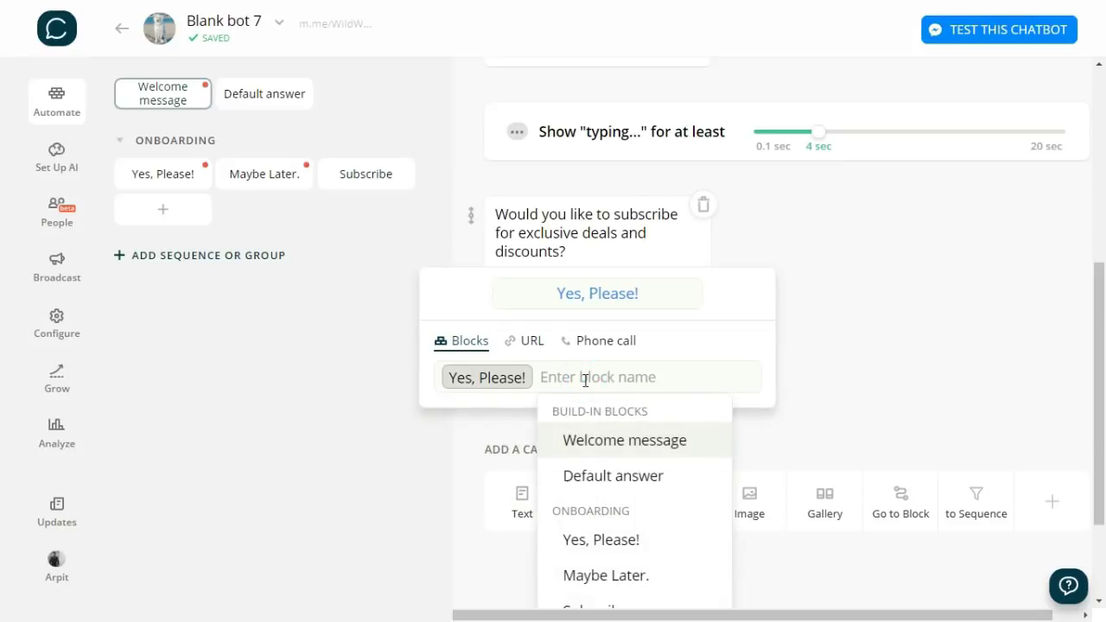
pyautogui.write('Sub')
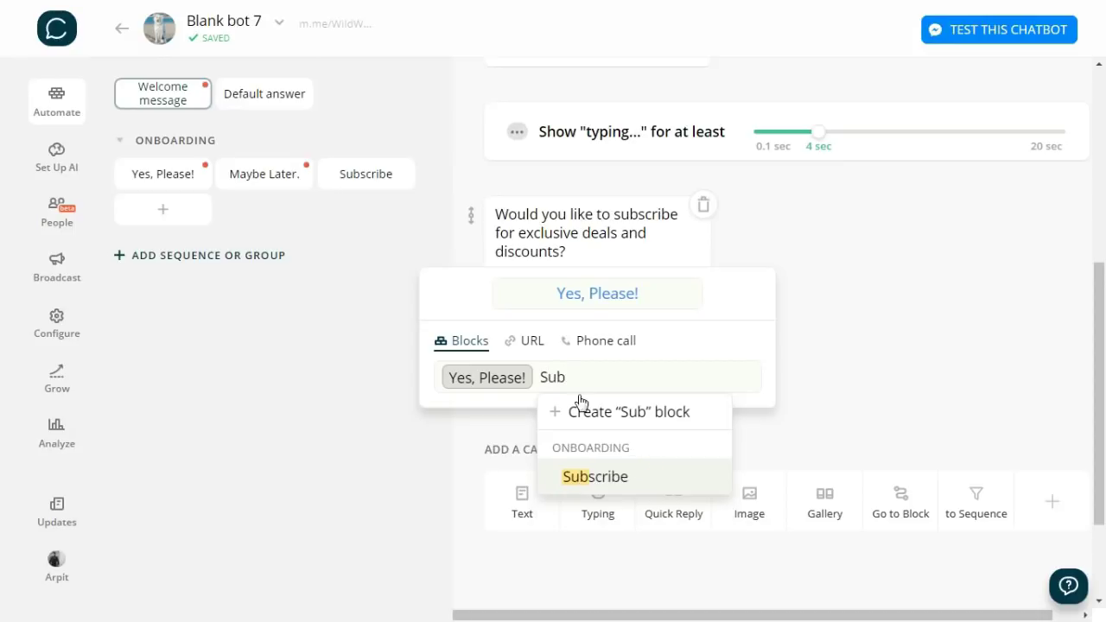
pyautogui.click(599, 476)
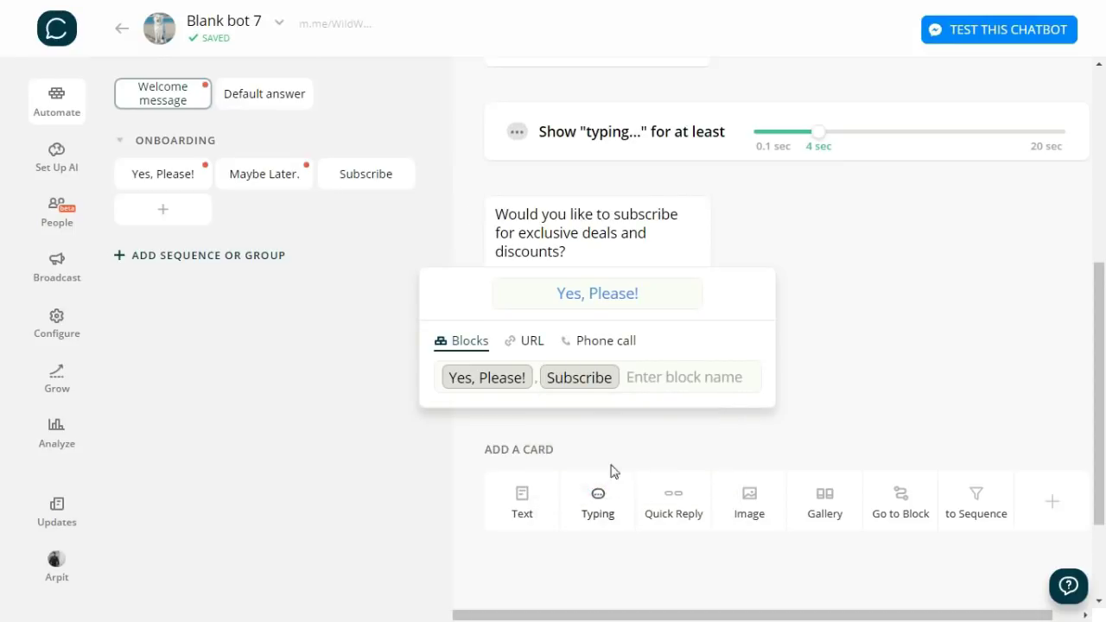
pyautogui.click(702, 444)
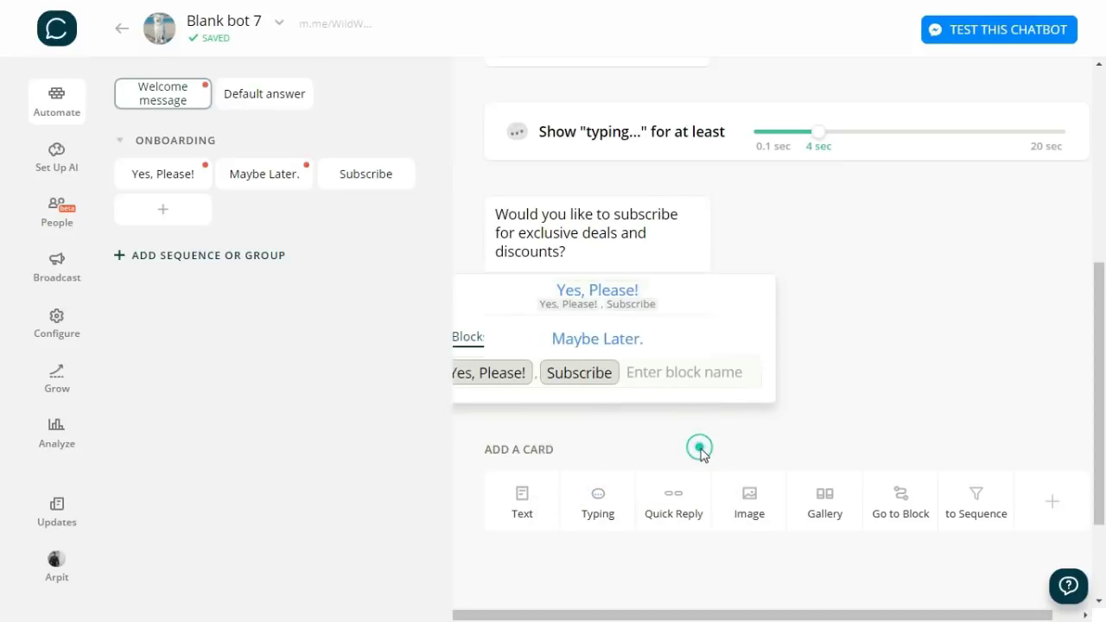
# - Link the 'Maybe Later.' button to the Maybe Later. block
pyautogui.click(606, 355)
pyautogui.click(600, 426)
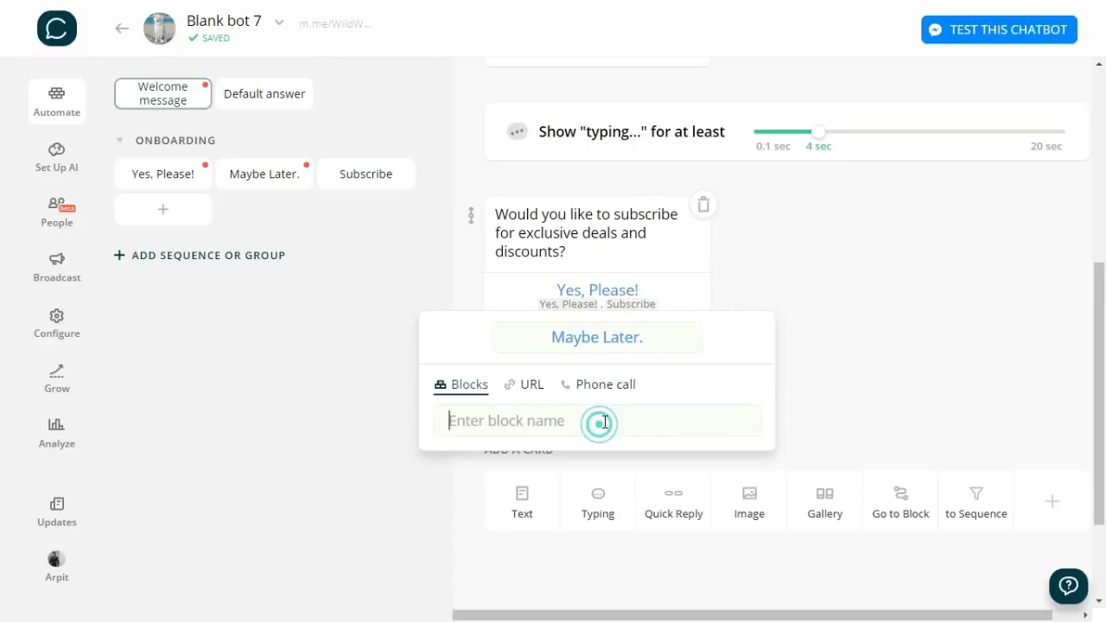
pyautogui.write('M')
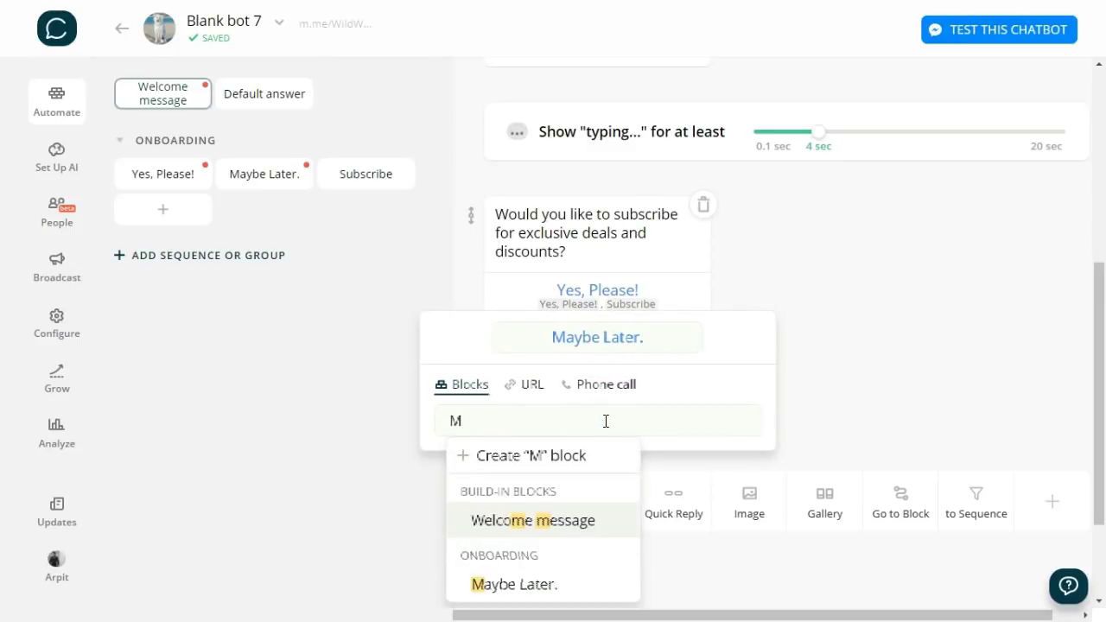
pyautogui.write('a')
pyautogui.click(513, 520)
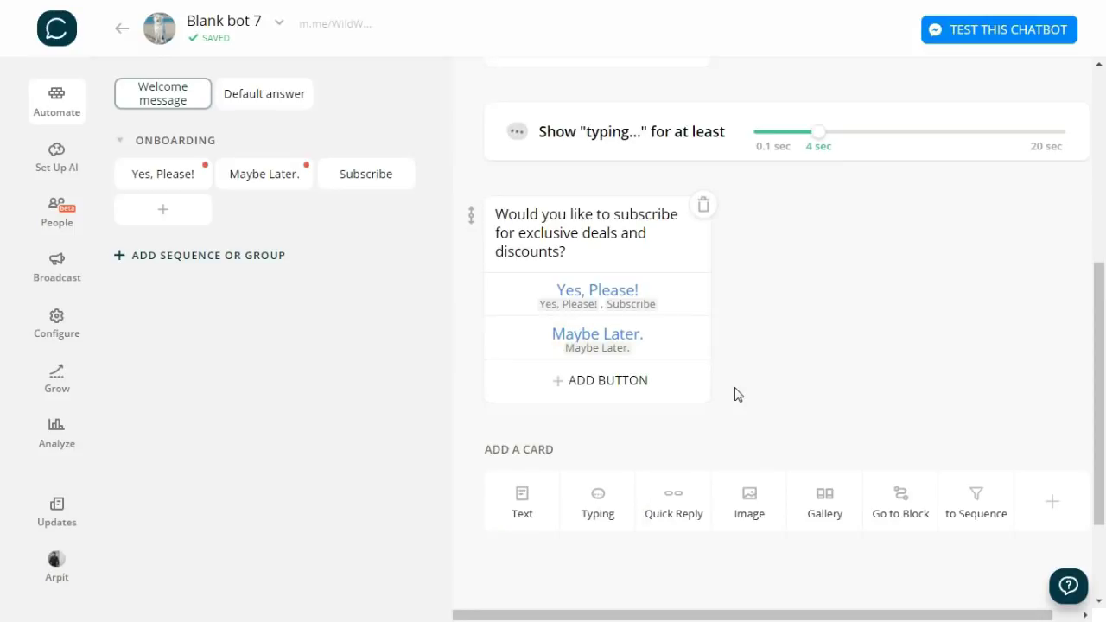
# - Create a PRODUCTS group containing a block named Shop Now
pyautogui.scroll(1, 760, 371)
pyautogui.click(227, 255)
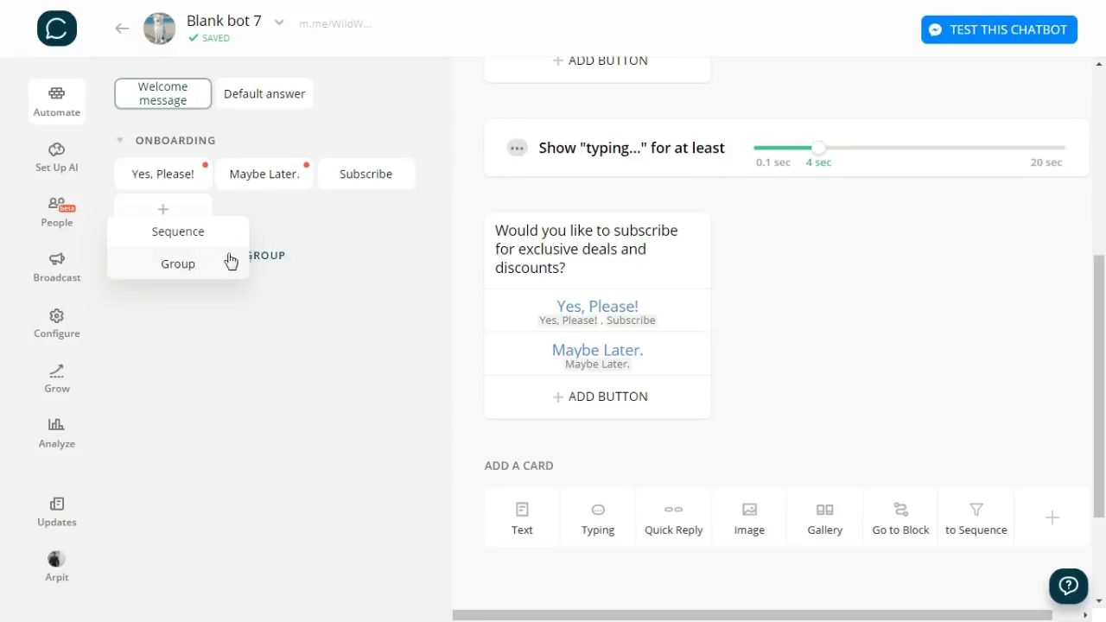
pyautogui.click(230, 261)
pyautogui.write('PRODUCTSNEW GROUP 1')
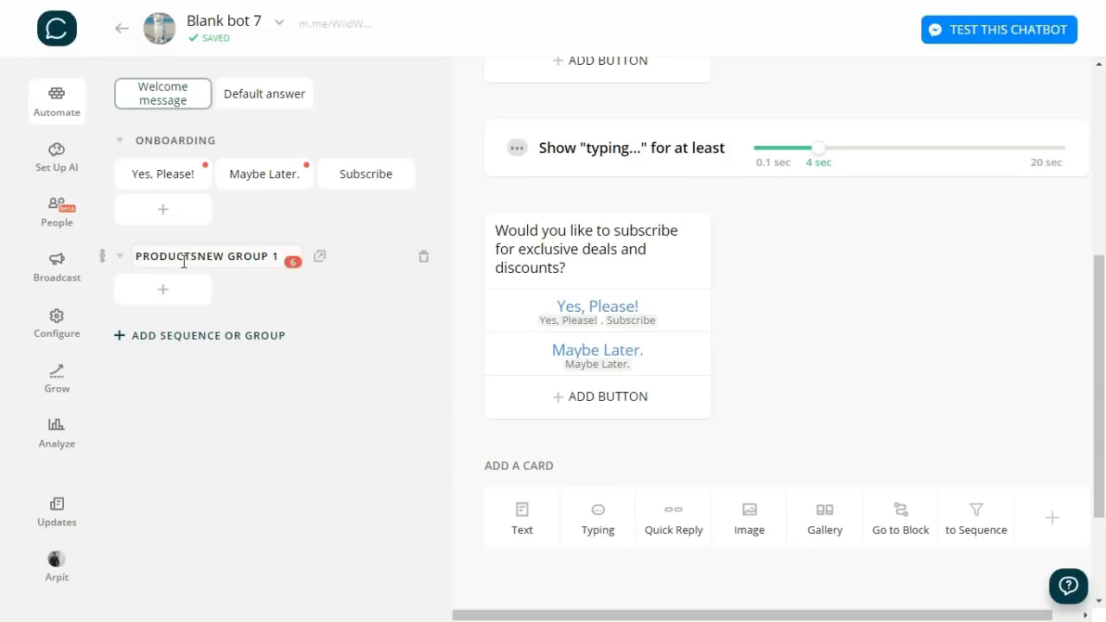
pyautogui.hotkey('shift', 'End')
pyautogui.press('Delete')
pyautogui.click(166, 294)
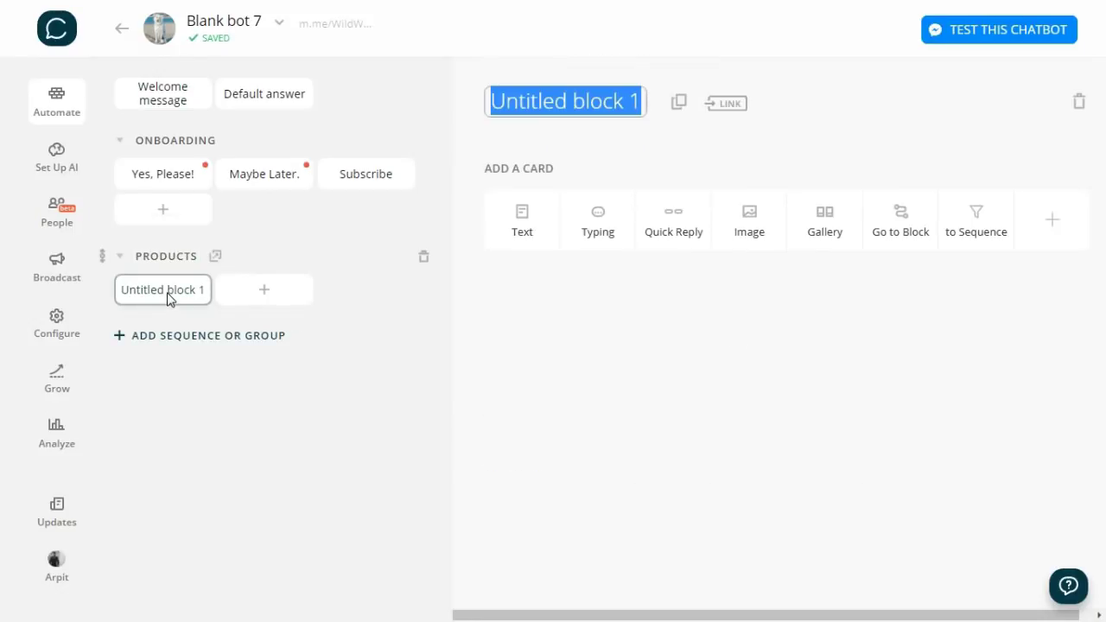
pyautogui.write('Shop Now')
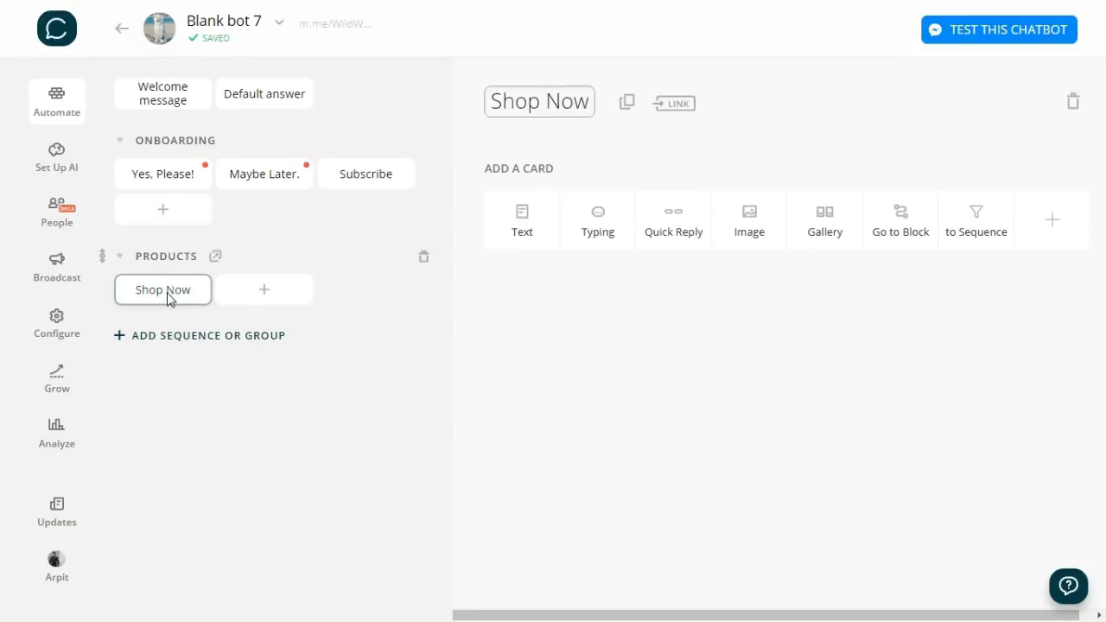
pyautogui.click(674, 328)
# - Add a gallery card with the uploaded shampoo photo cropped to square images
pyautogui.click(829, 234)
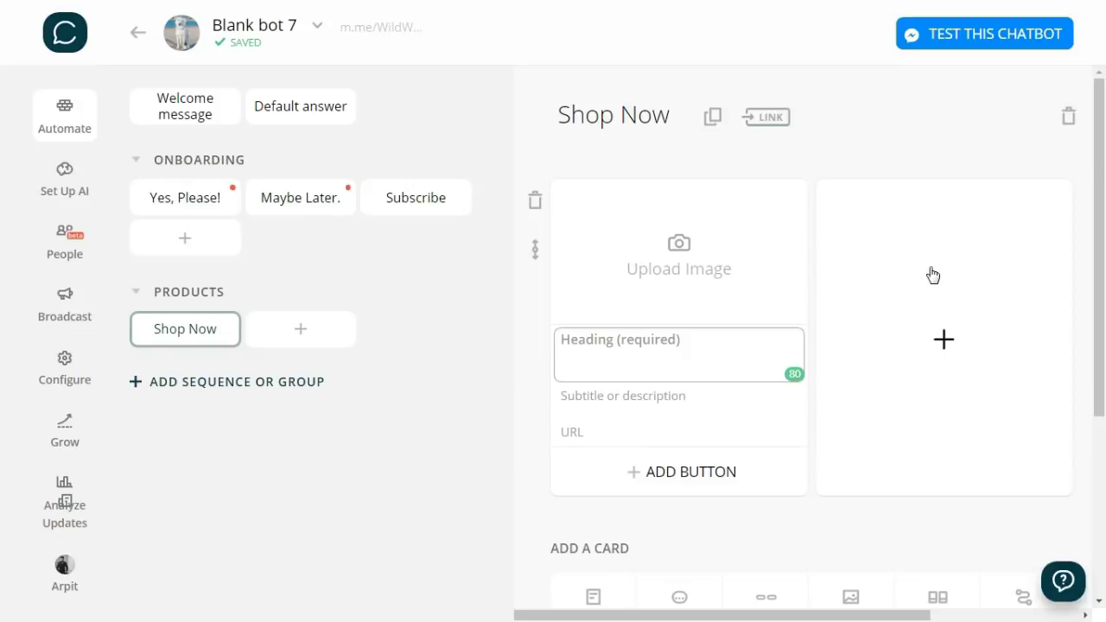
pyautogui.click(671, 264)
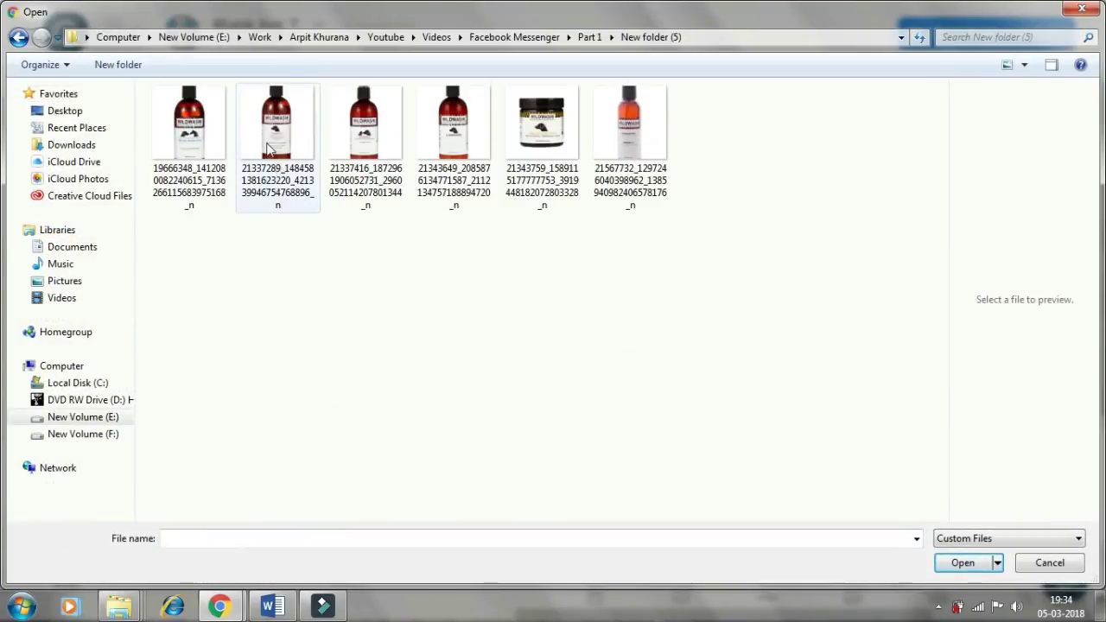
pyautogui.click(279, 125)
pyautogui.click(964, 563)
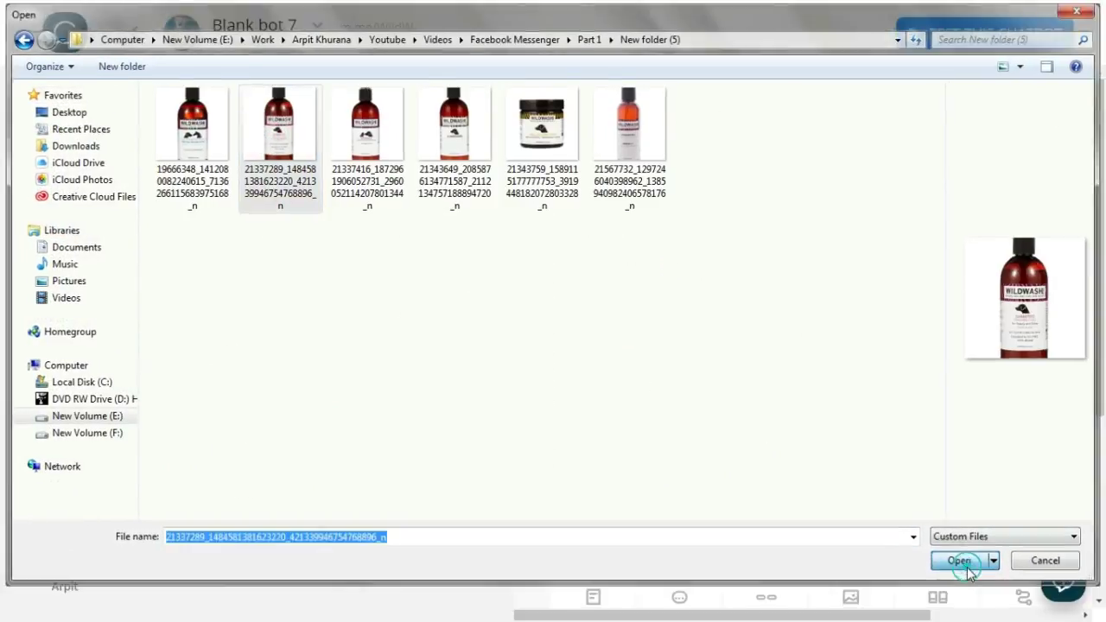
pyautogui.click(584, 284)
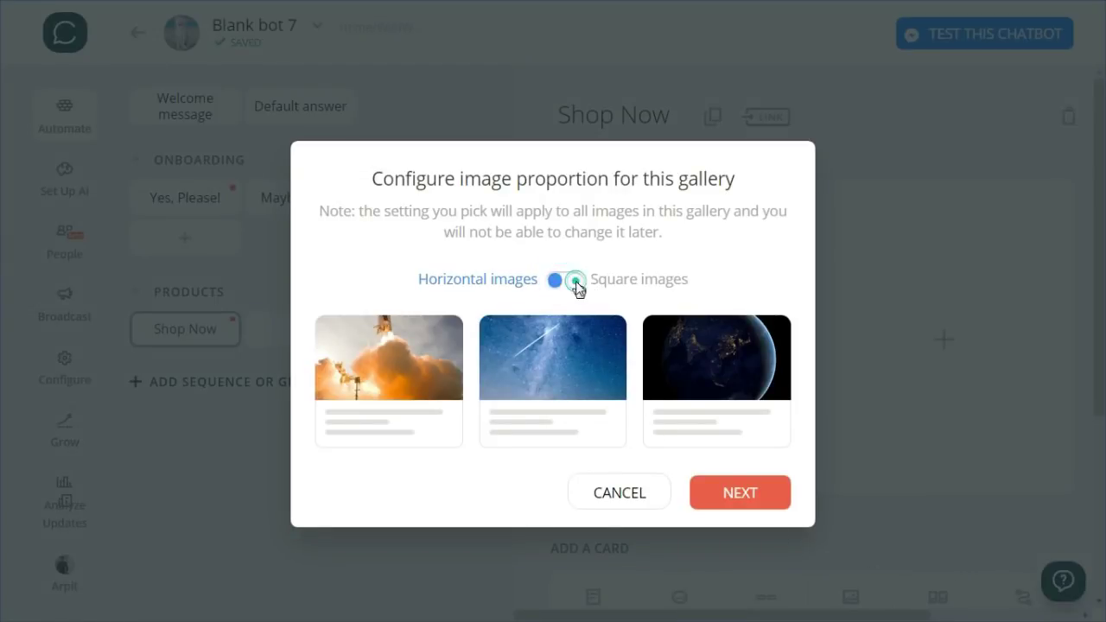
pyautogui.click(740, 523)
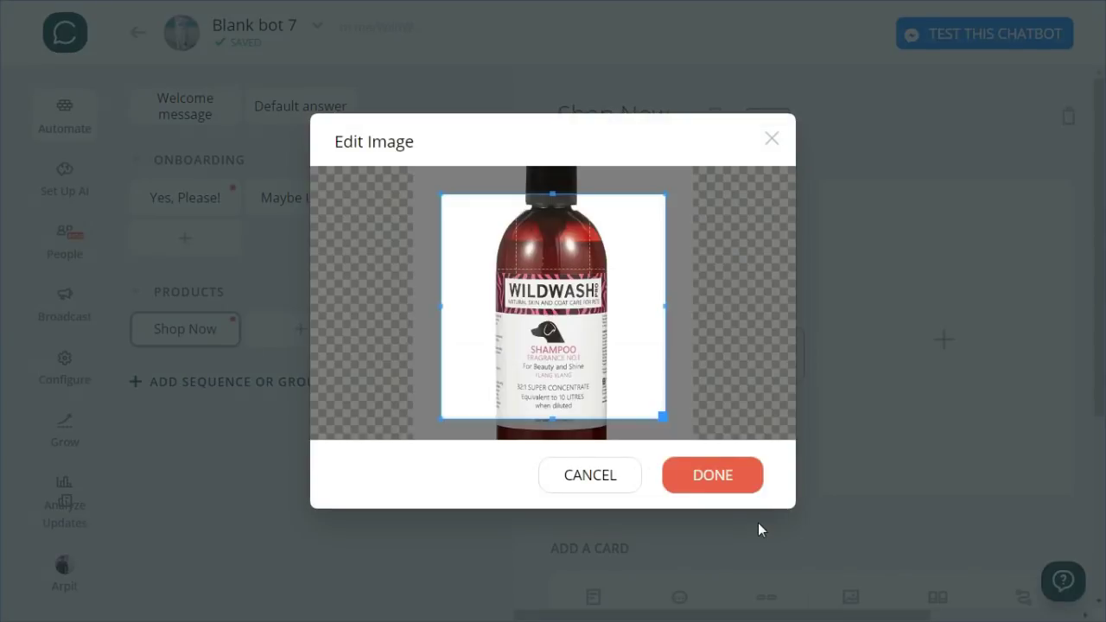
pyautogui.click(728, 486)
# - Title the first gallery card 'Shampoo'
pyautogui.click(734, 466)
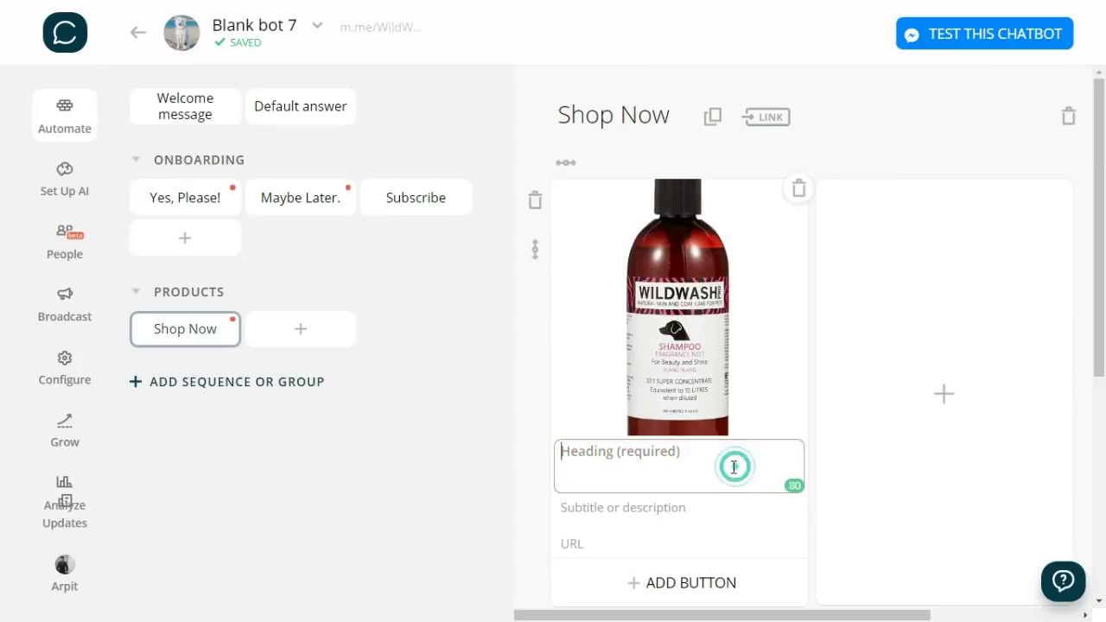
pyautogui.write('Shampoo')
pyautogui.scroll(-1, 734, 513)
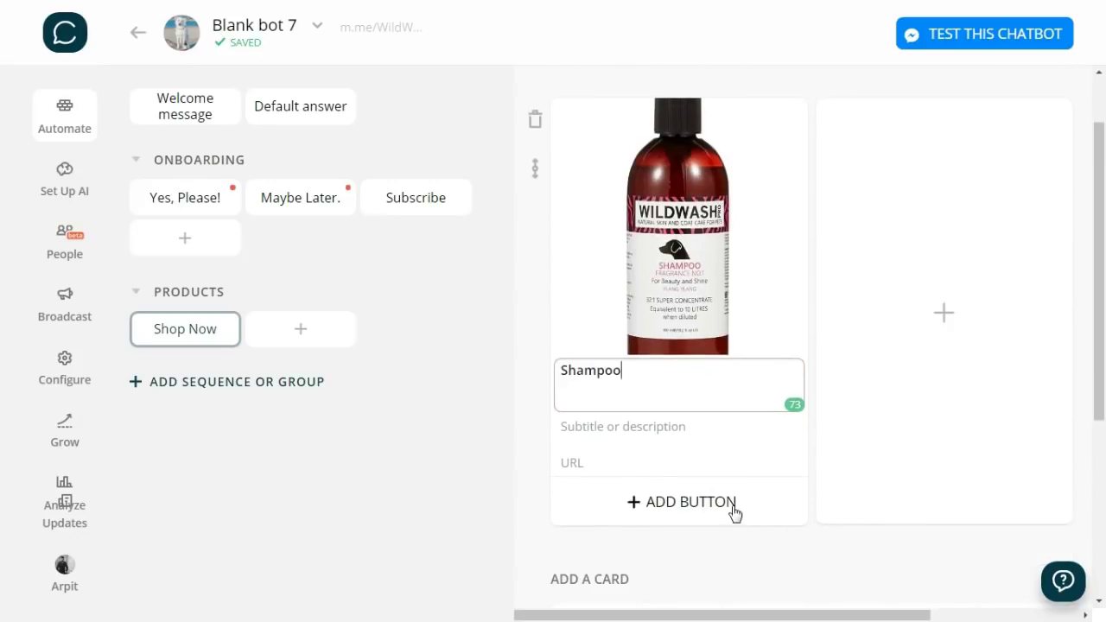
pyautogui.click(780, 447)
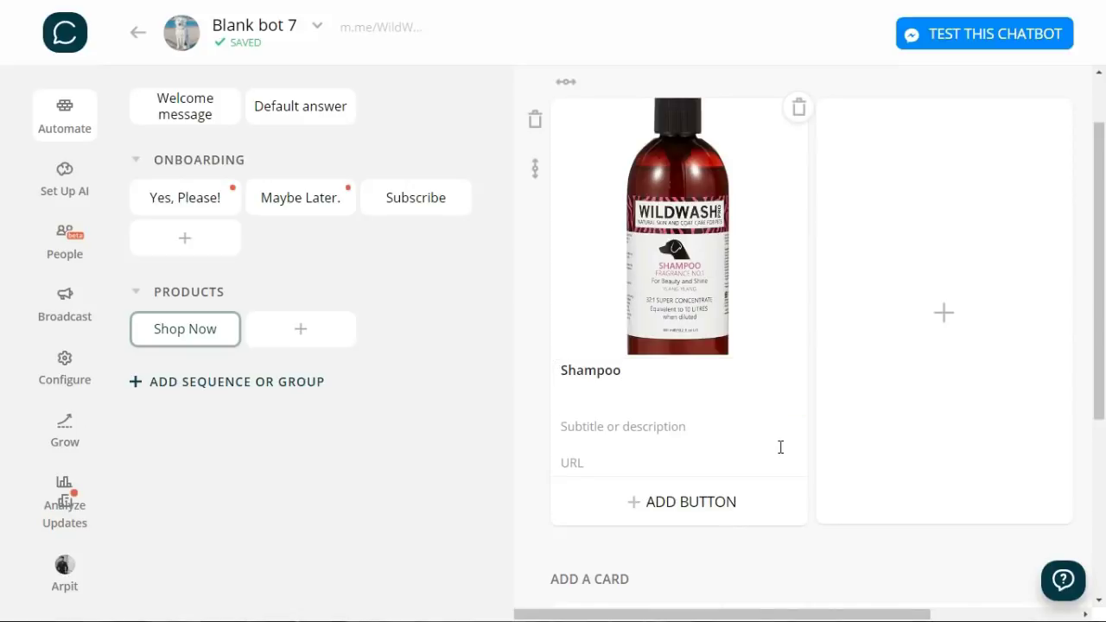
pyautogui.scroll(-1, 760, 445)
pyautogui.click(720, 423)
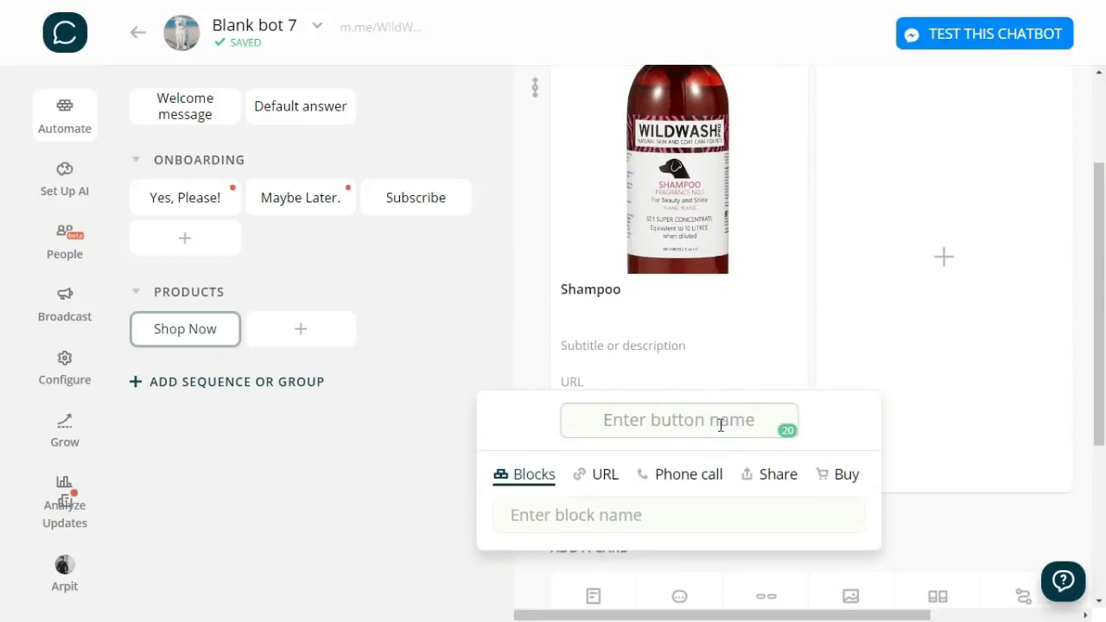
pyautogui.write('Buy Now')
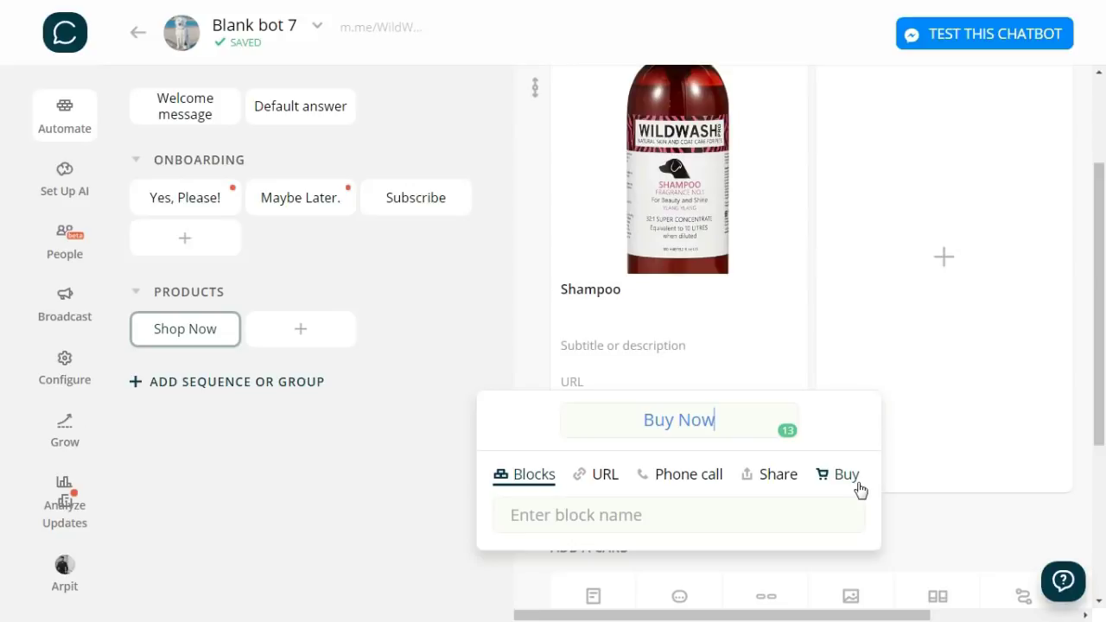
pyautogui.click(600, 479)
pyautogui.click(595, 511)
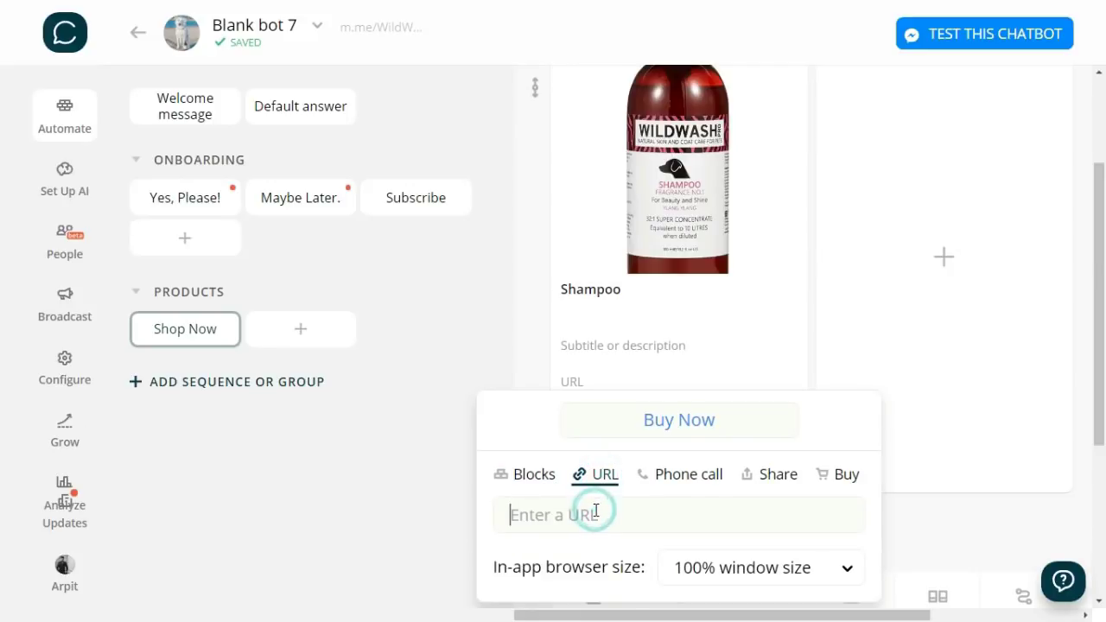
pyautogui.write('http://wildwash.in/shampoo/')
pyautogui.press('Return')
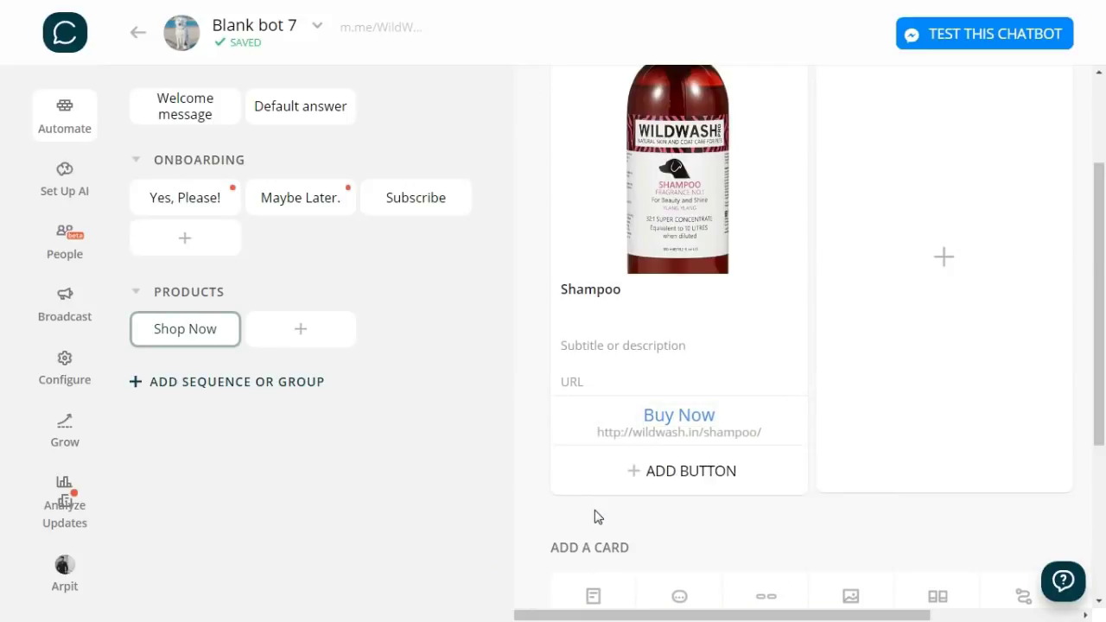
pyautogui.scroll(1, 799, 516)
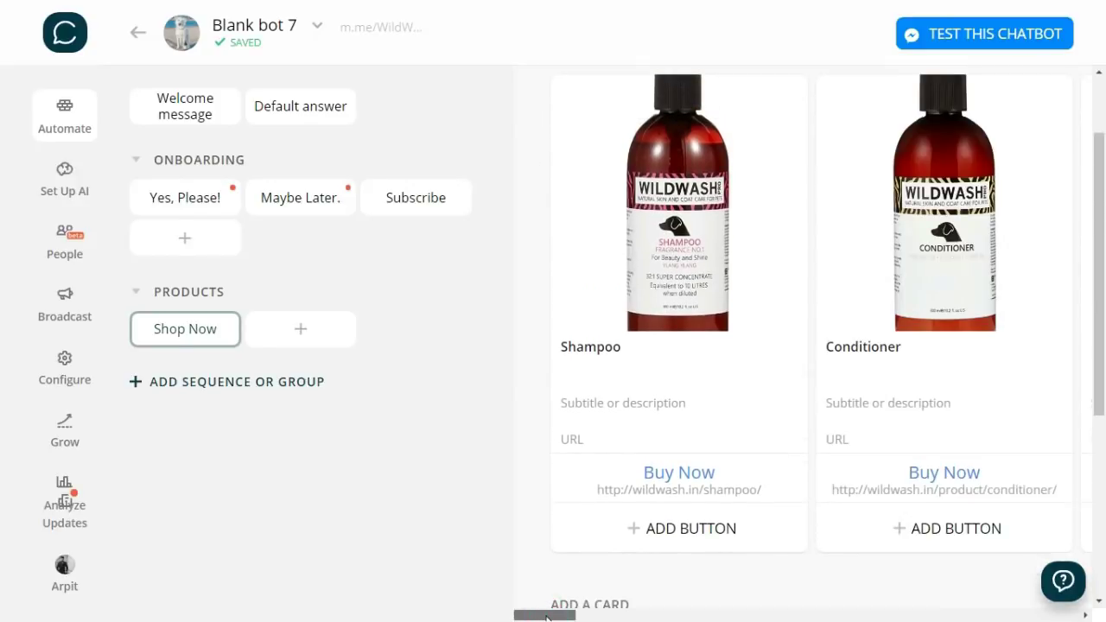
pyautogui.moveTo(546, 616)
pyautogui.mouseDown()
pyautogui.moveTo(896, 597)
pyautogui.moveTo(1051, 610)
pyautogui.moveTo(651, 610)
pyautogui.mouseUp()
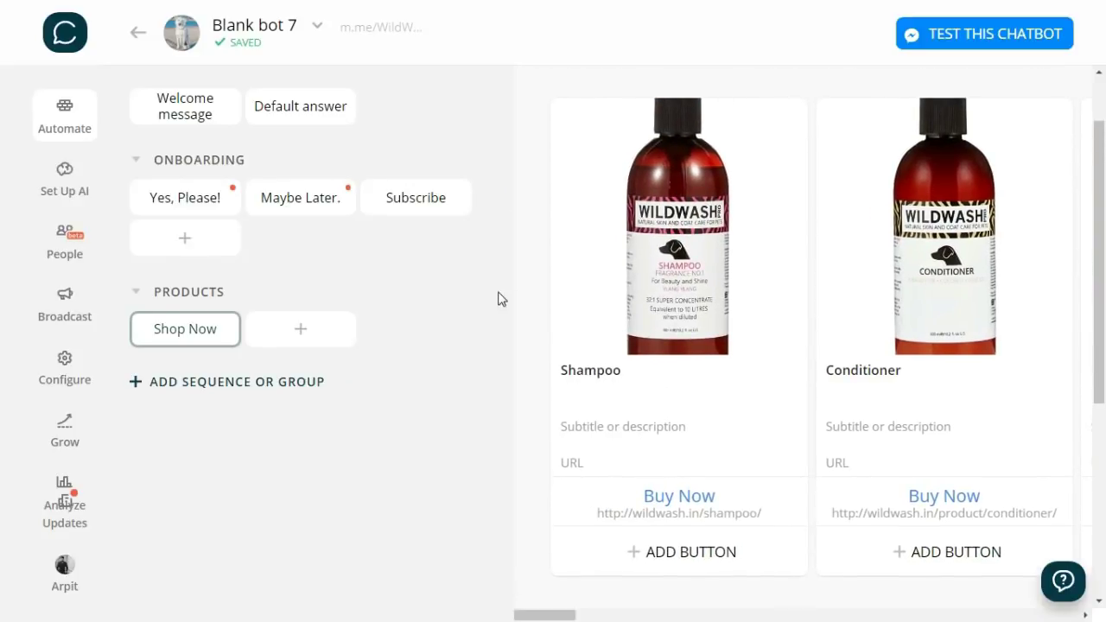
# - Point the Yes, Please! block's Shop Now button to the Shop Now block
pyautogui.click(215, 200)
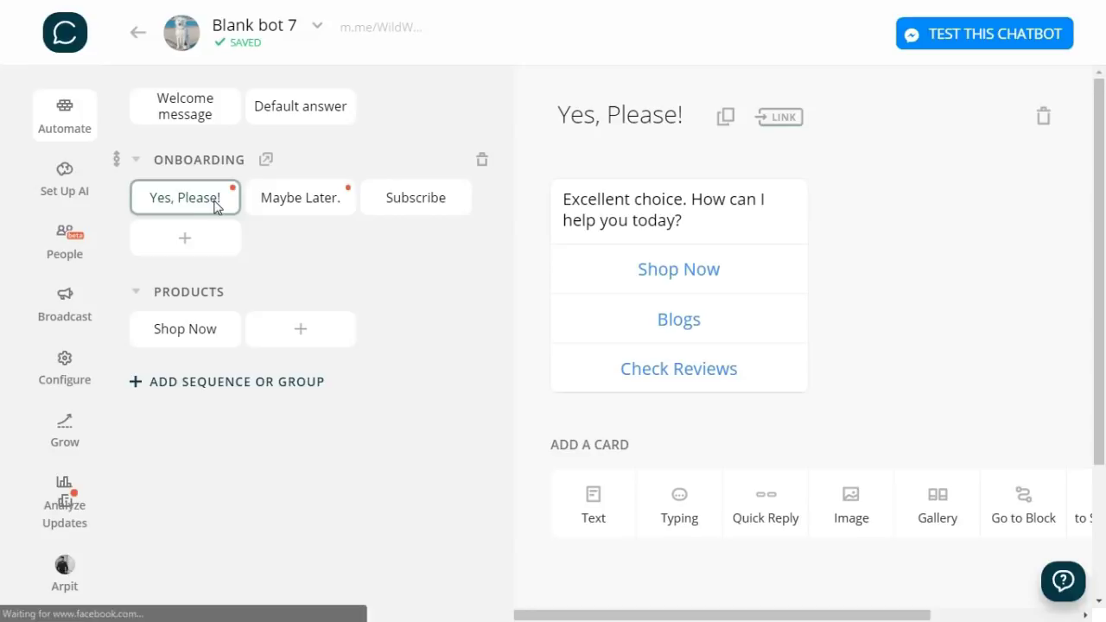
pyautogui.click(600, 274)
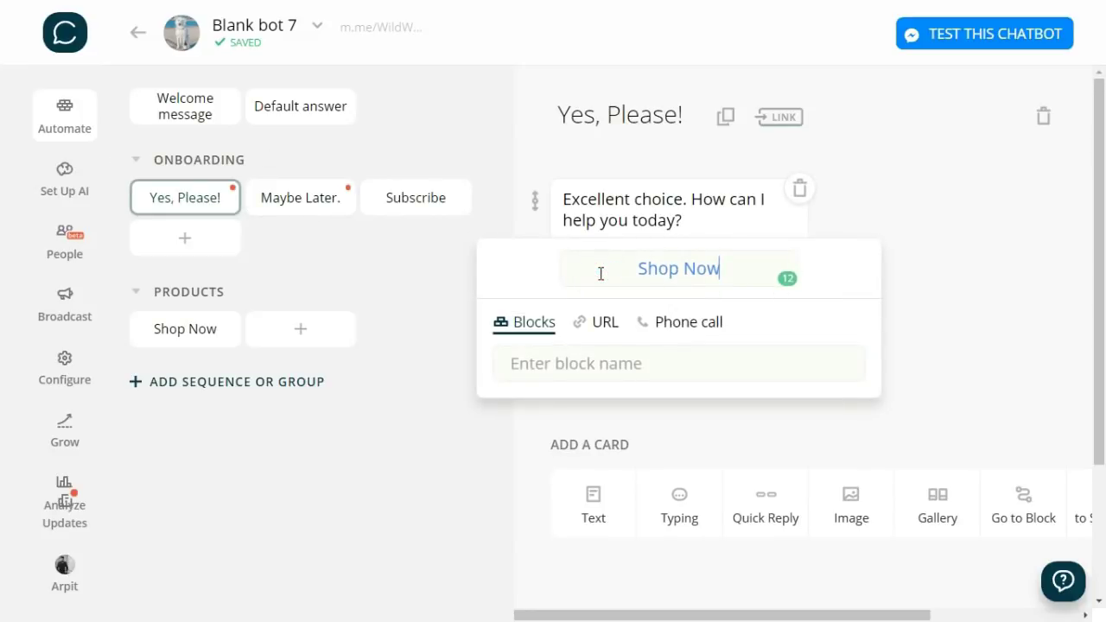
pyautogui.click(581, 374)
pyautogui.write('shop')
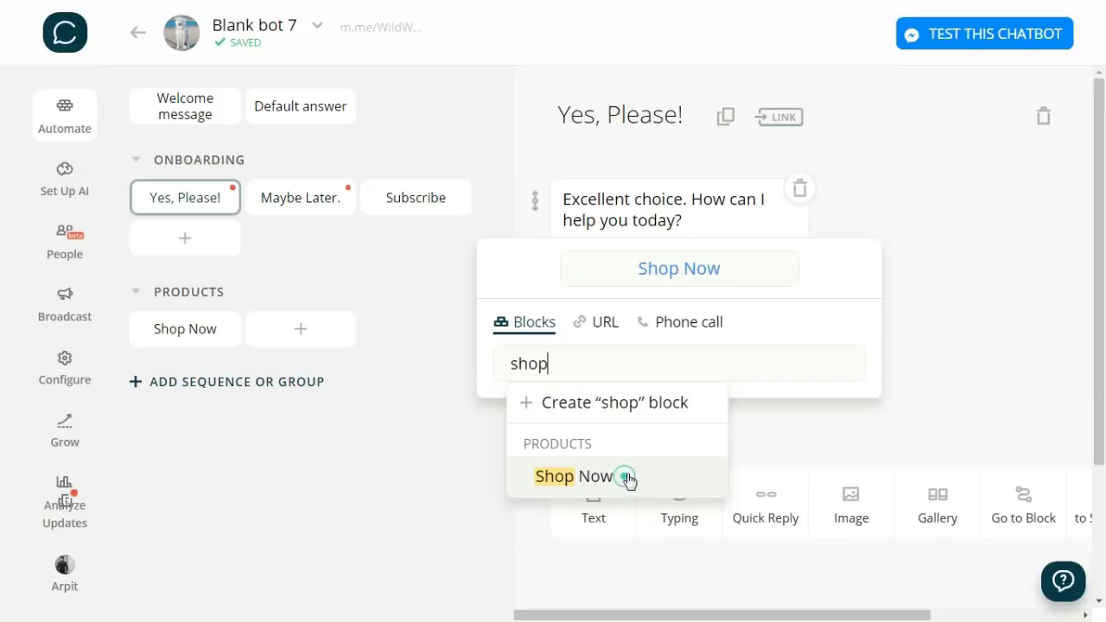
pyautogui.click(627, 476)
pyautogui.click(947, 418)
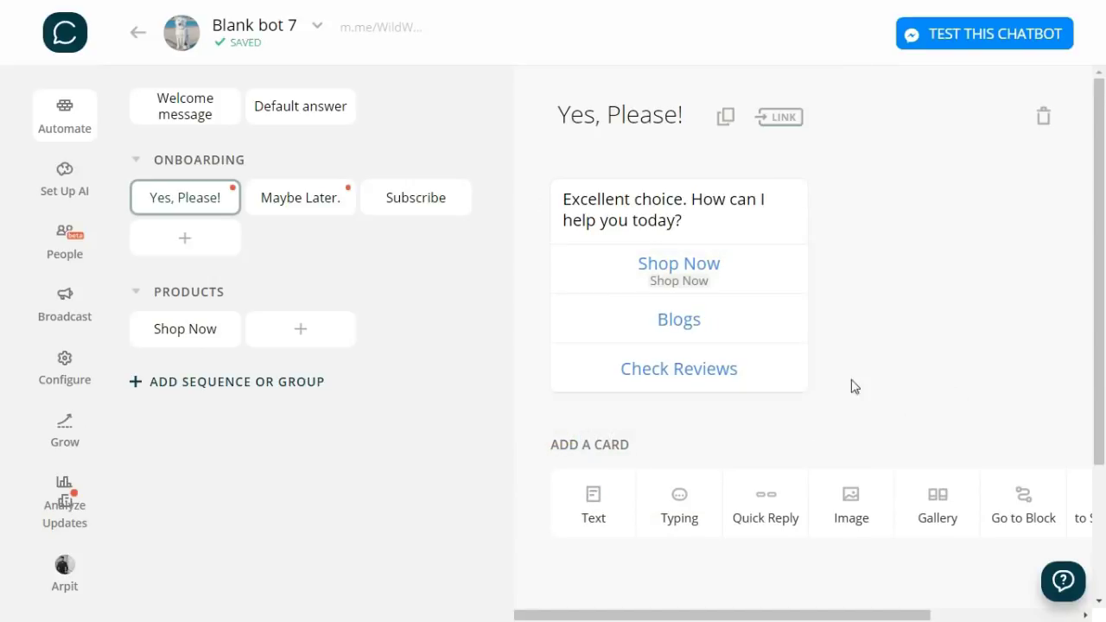
# - Point the Maybe Later. block's Shop Now button to the Shop Now block
pyautogui.click(309, 201)
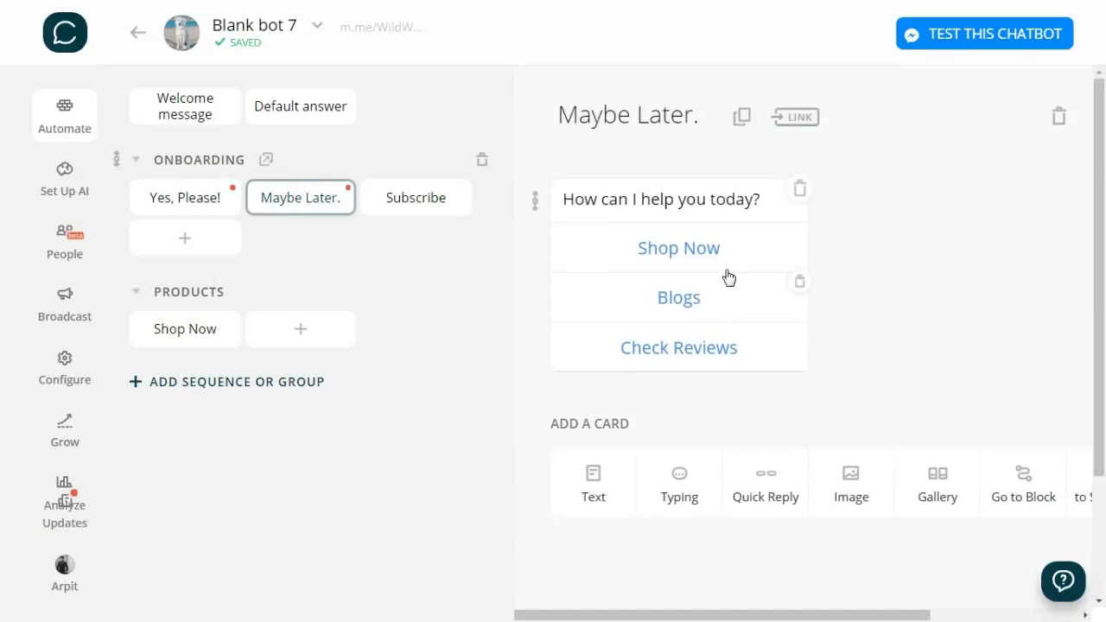
pyautogui.click(706, 259)
pyautogui.click(627, 343)
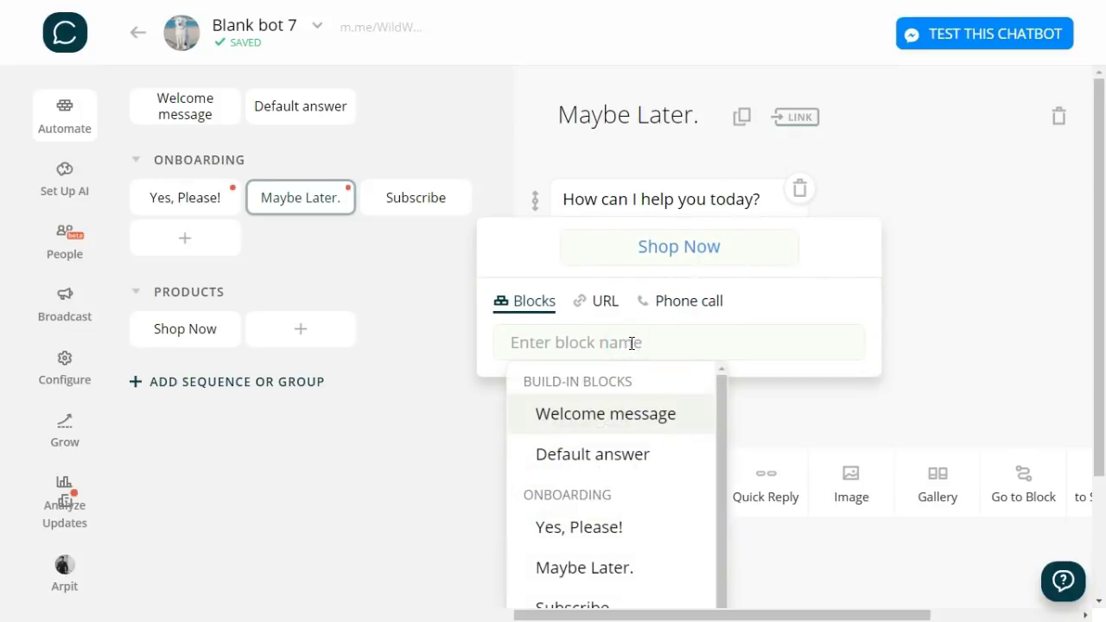
pyautogui.write('shop')
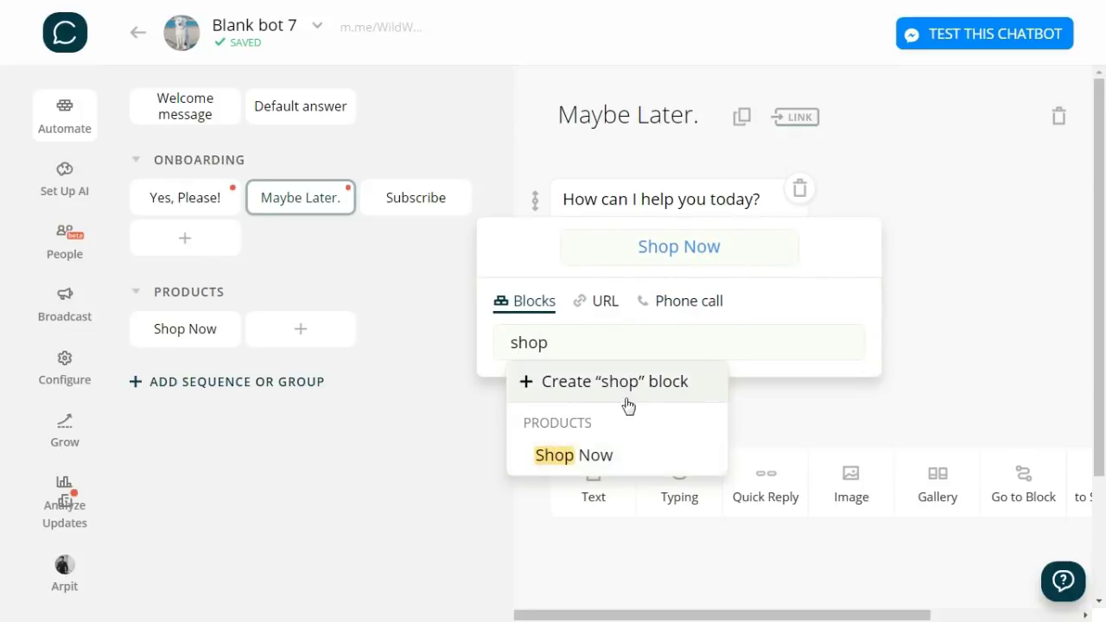
pyautogui.click(625, 456)
pyautogui.click(946, 372)
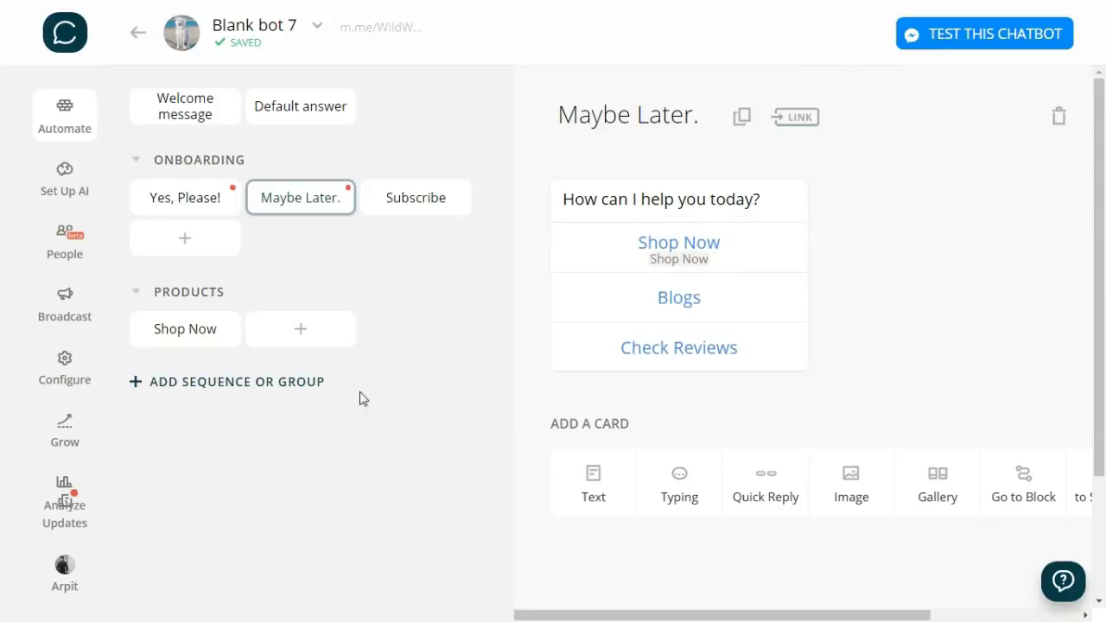
# - Create a group named CONTENT containing a new block titled Blogs
pyautogui.click(291, 386)
pyautogui.click(272, 393)
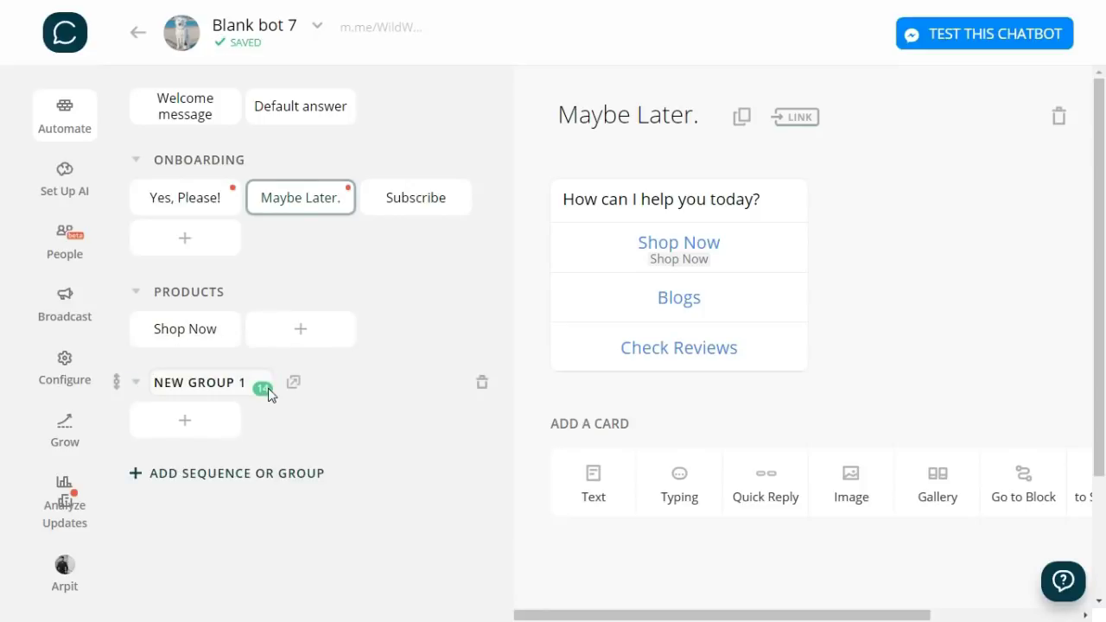
pyautogui.write('CONTENT')
pyautogui.hotkey('shift', 'Right')
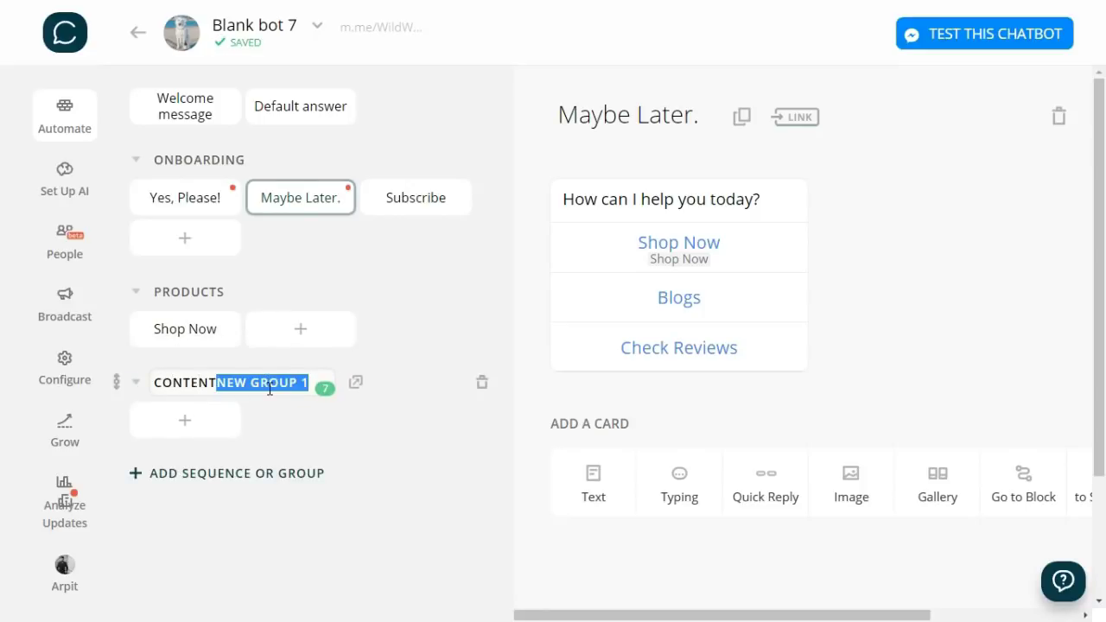
pyautogui.press('Delete')
pyautogui.click(239, 418)
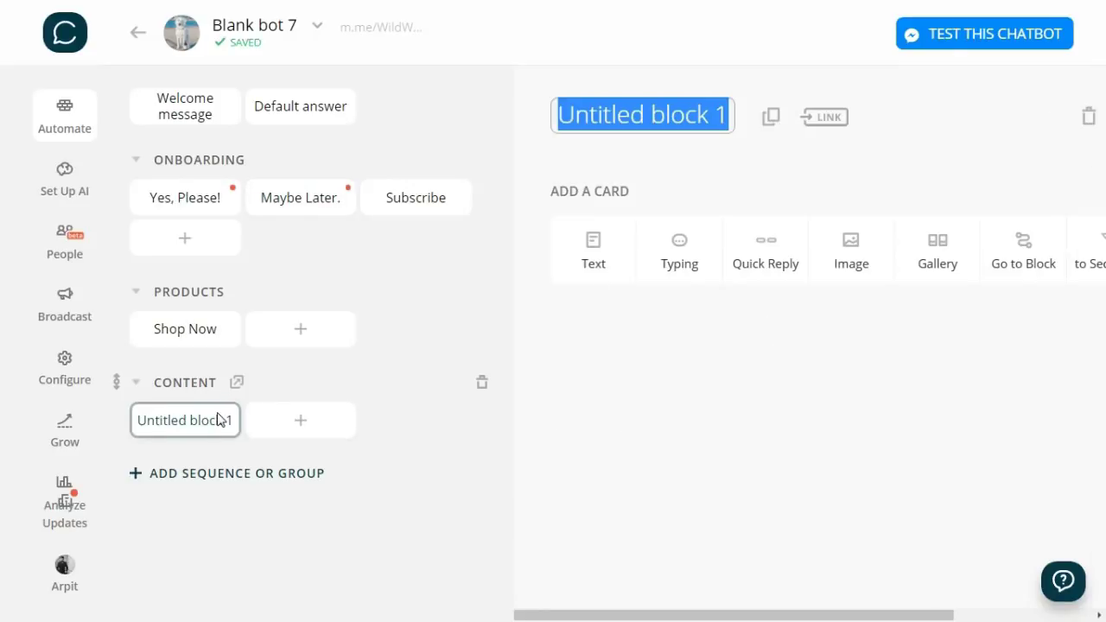
pyautogui.write('Blogs')
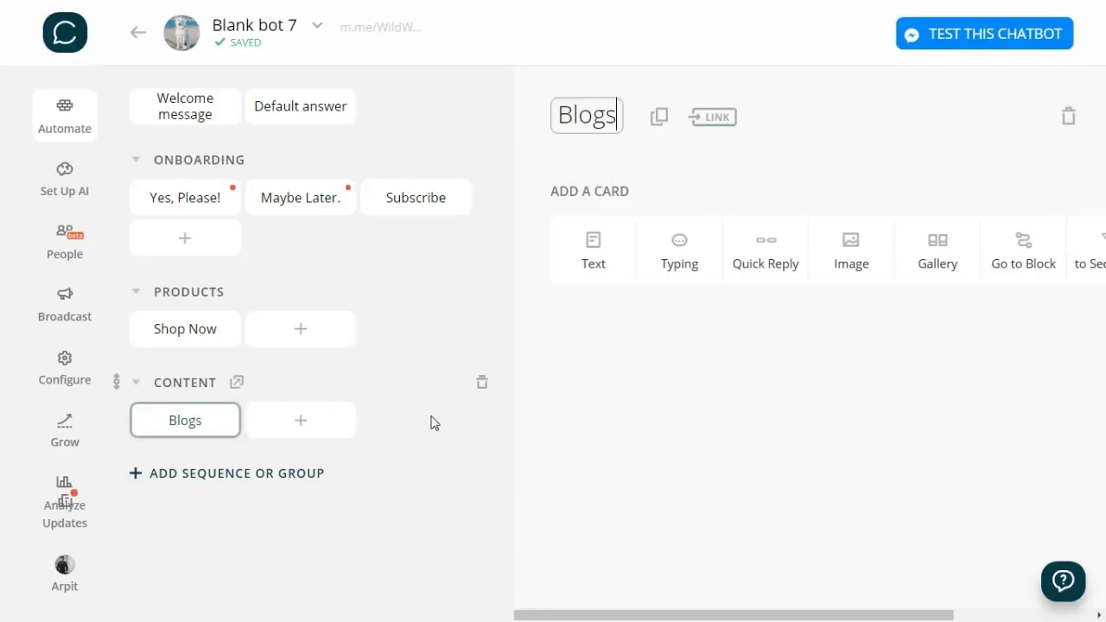
pyautogui.click(874, 444)
pyautogui.moveTo(835, 615); pyautogui.dragTo(1080, 616)
# - Add an RSS Import card from Chatfuel Plugins to the Blogs block
pyautogui.click(1030, 250)
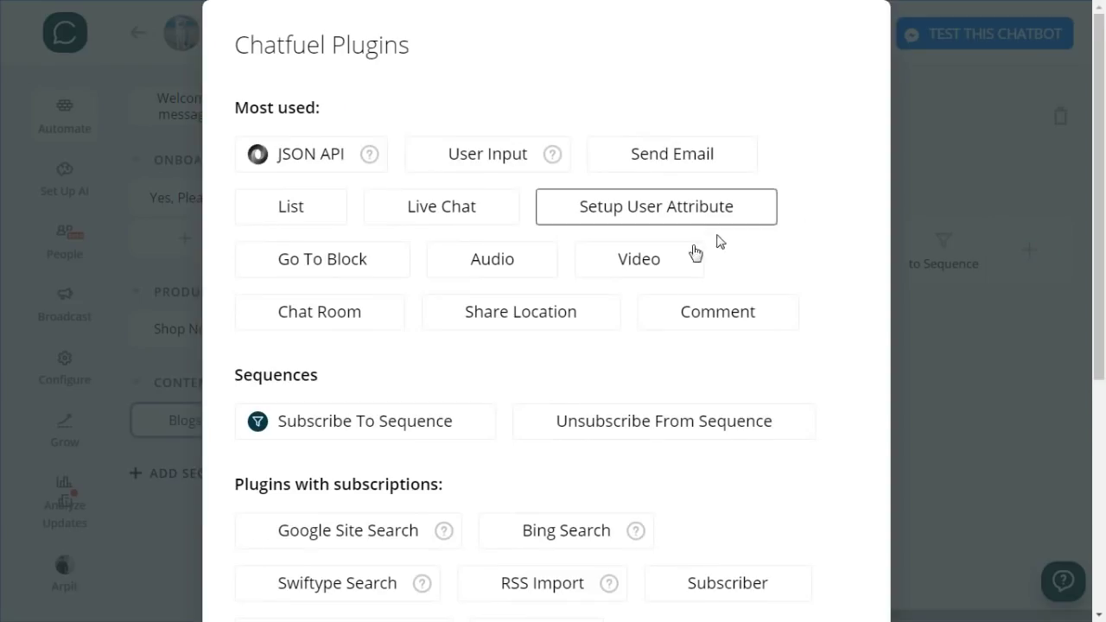
pyautogui.scroll(-2, 627, 271)
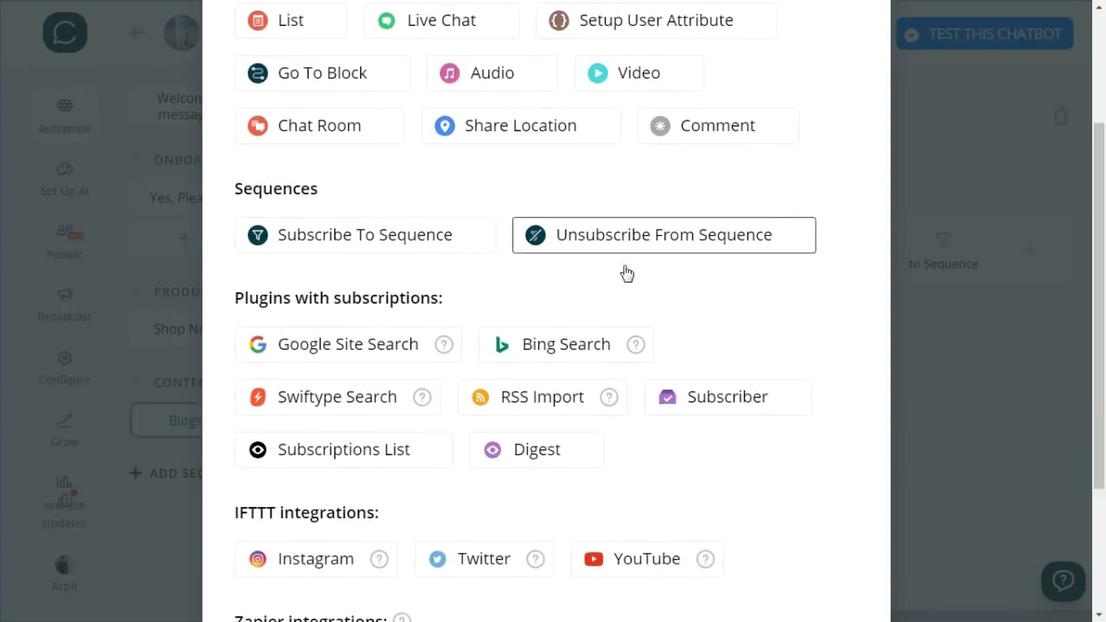
pyautogui.scroll(-1, 629, 272)
pyautogui.scroll(-1, 629, 272)
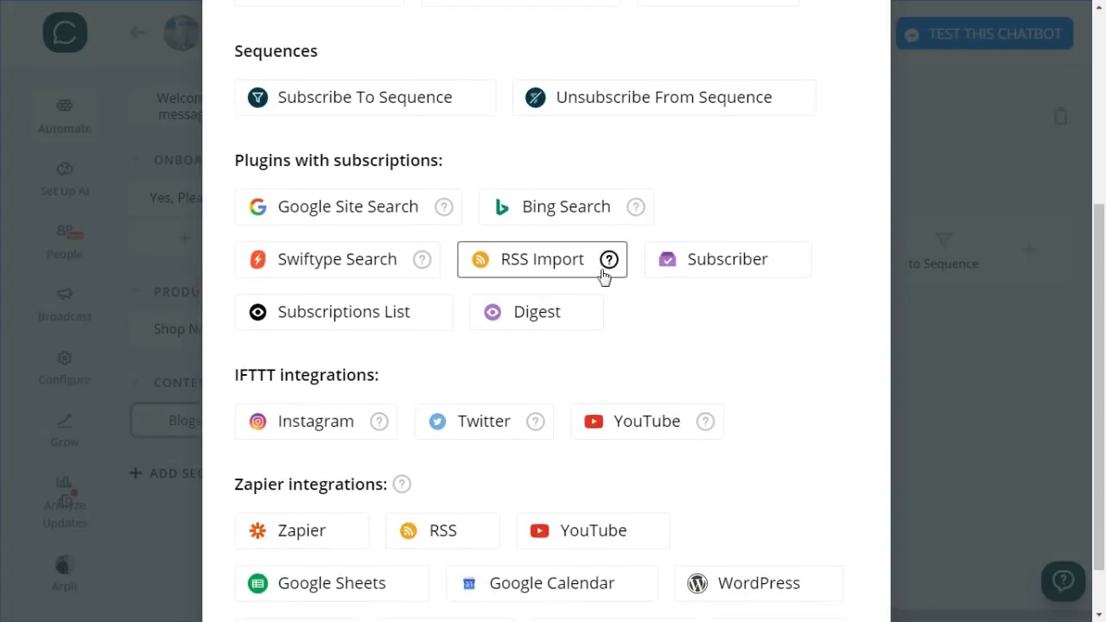
pyautogui.click(582, 273)
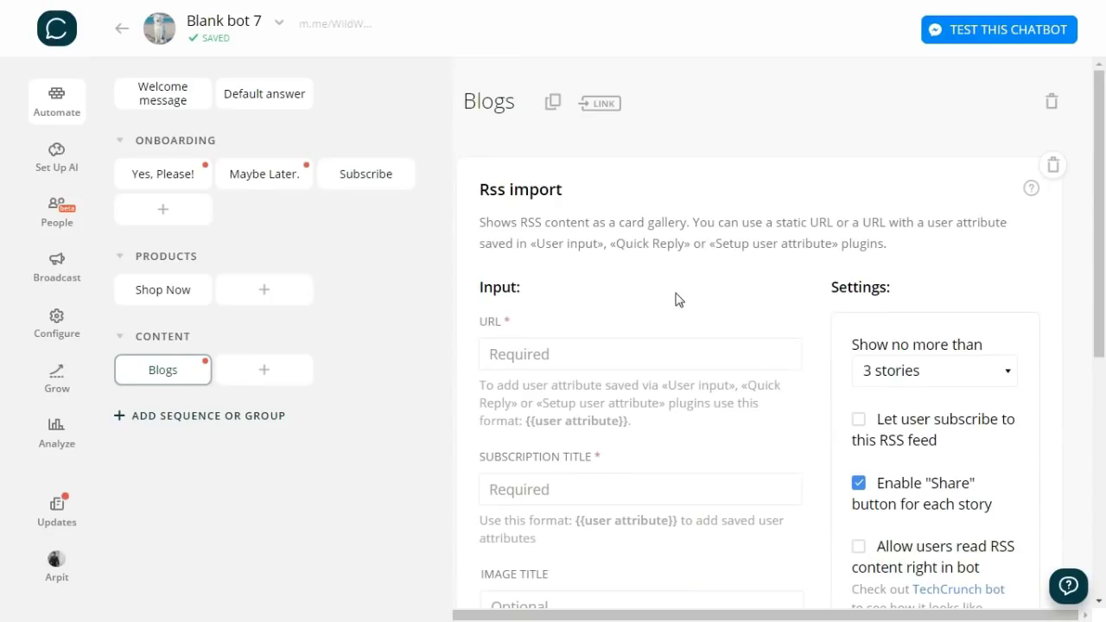
pyautogui.scroll(-2, 678, 299)
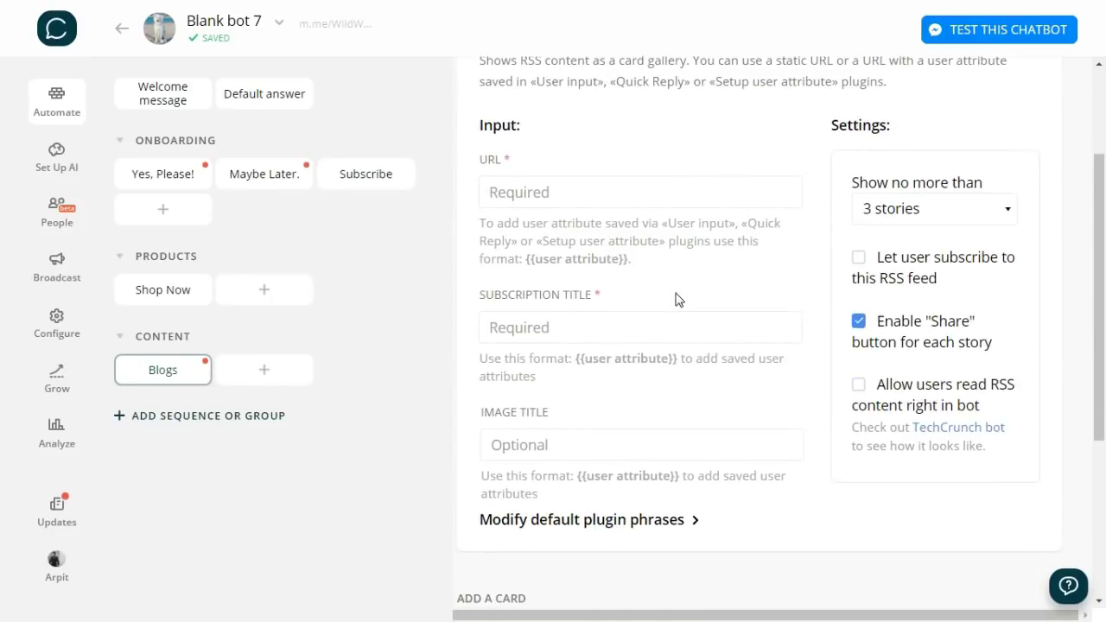
pyautogui.scroll(1, 678, 299)
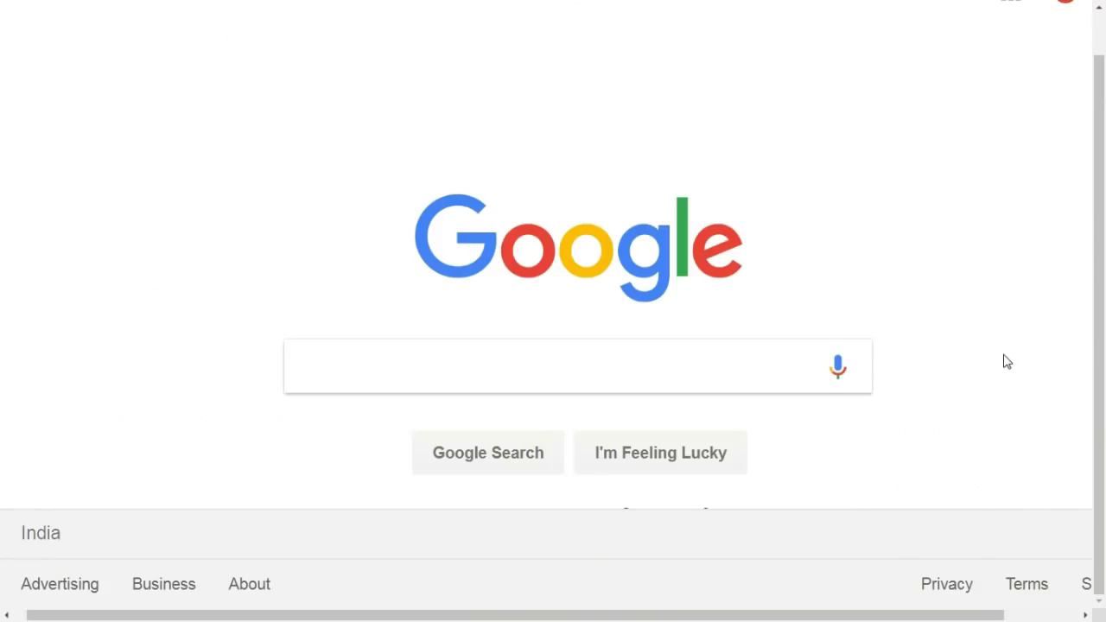
# - Search Google for 'google feed burner' and open FeedBurner's My Feeds page
pyautogui.click(537, 349)
pyautogui.write('google f')
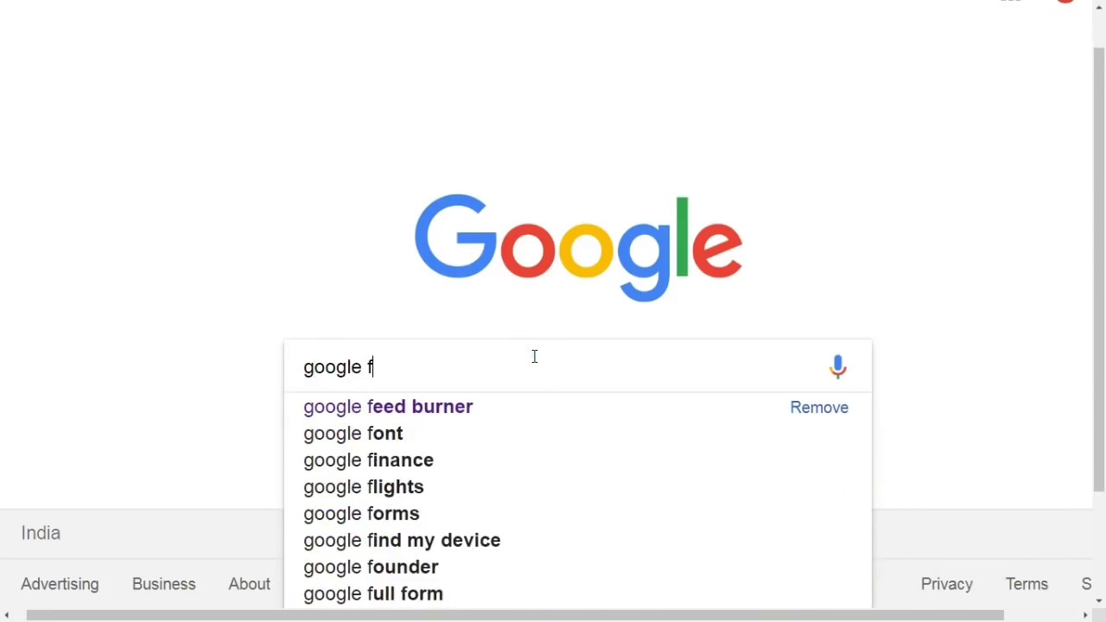
pyautogui.write('eed burner')
pyautogui.press('Return')
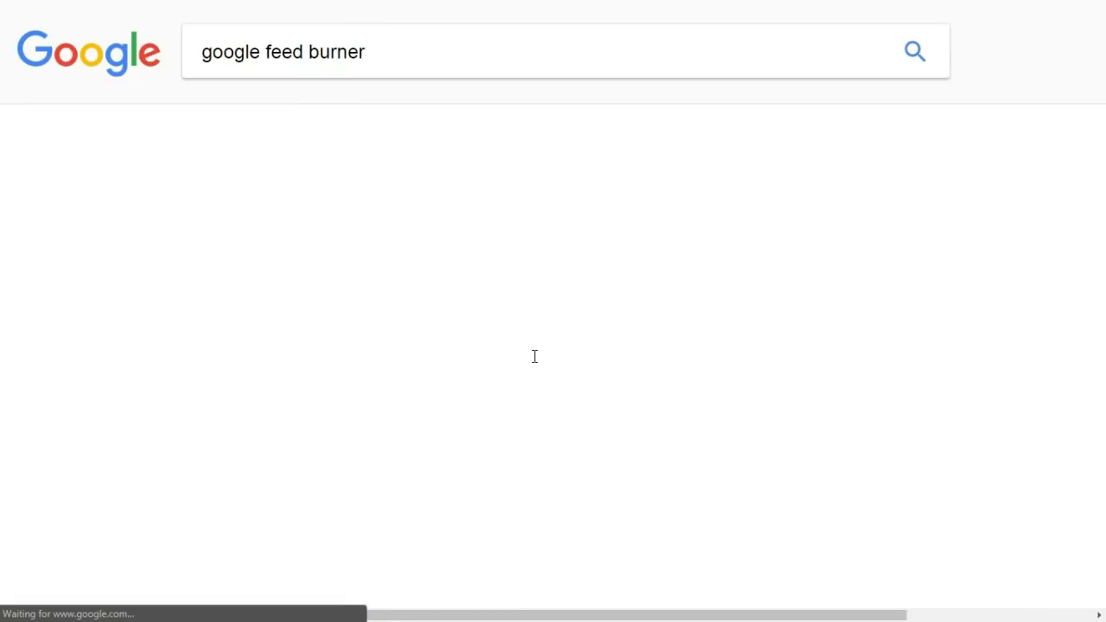
pyautogui.click(457, 226)
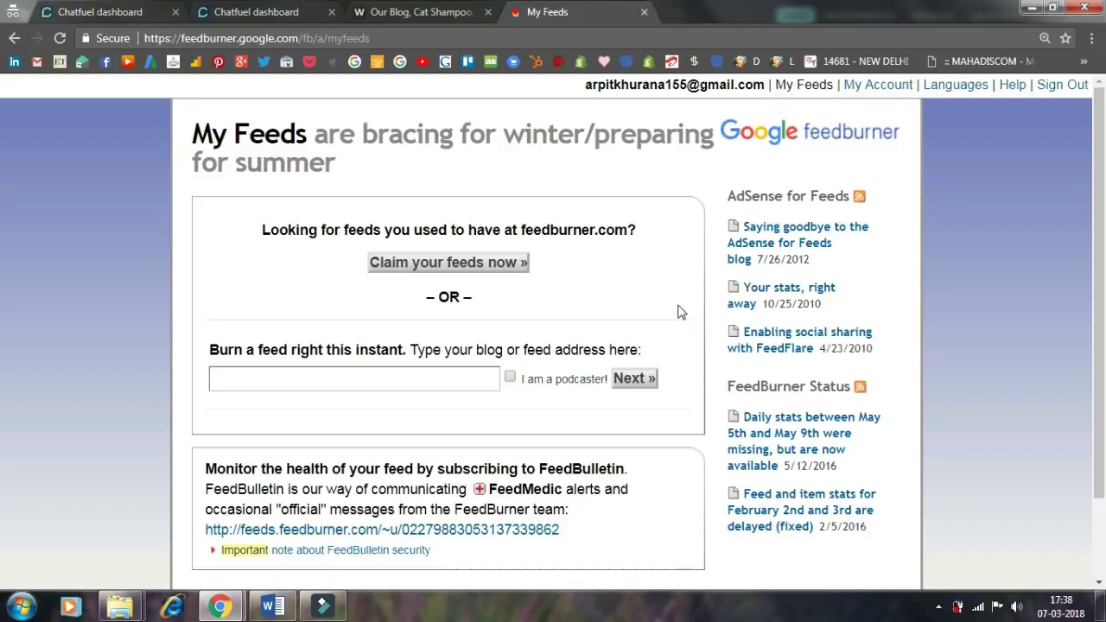
pyautogui.click(416, 373)
pyautogui.write('http://wildwash.in/blog/')
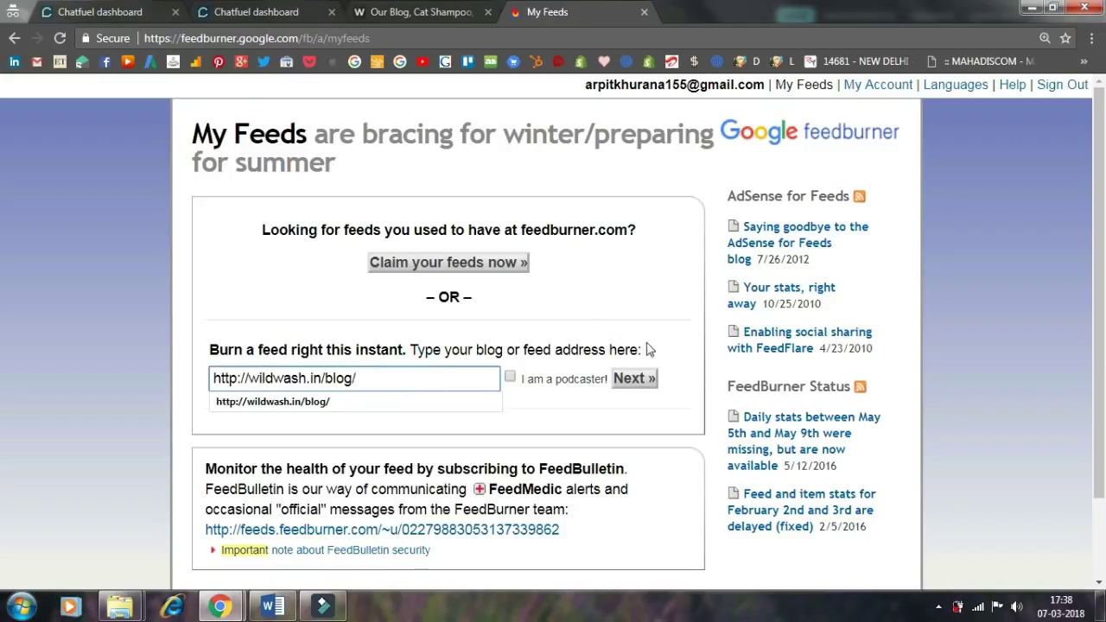
pyautogui.click(543, 409)
pyautogui.click(631, 383)
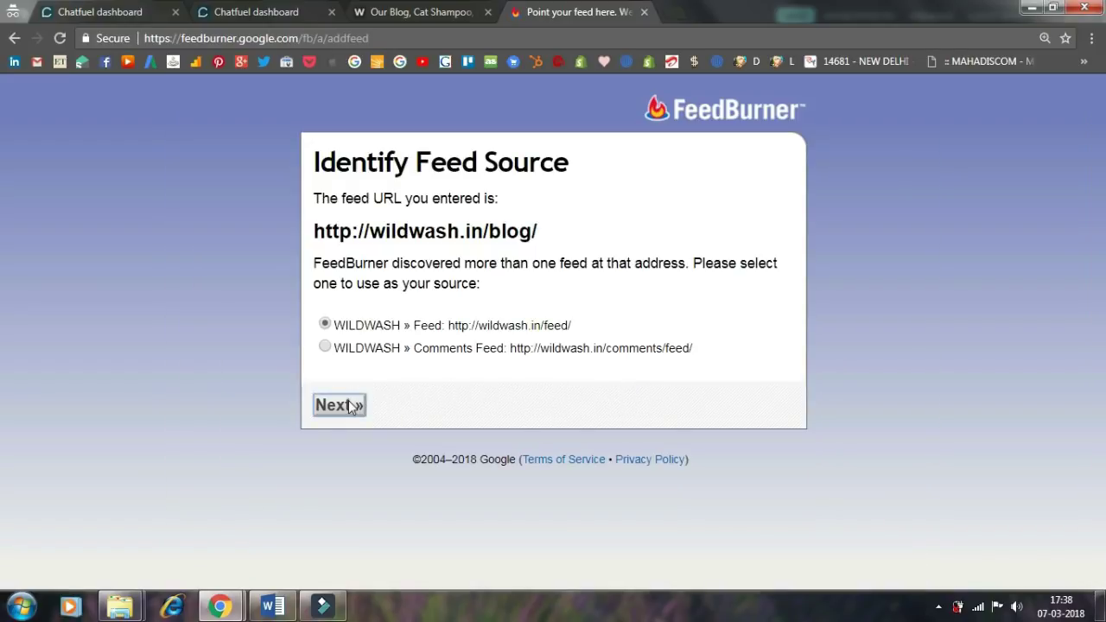
pyautogui.click(350, 404)
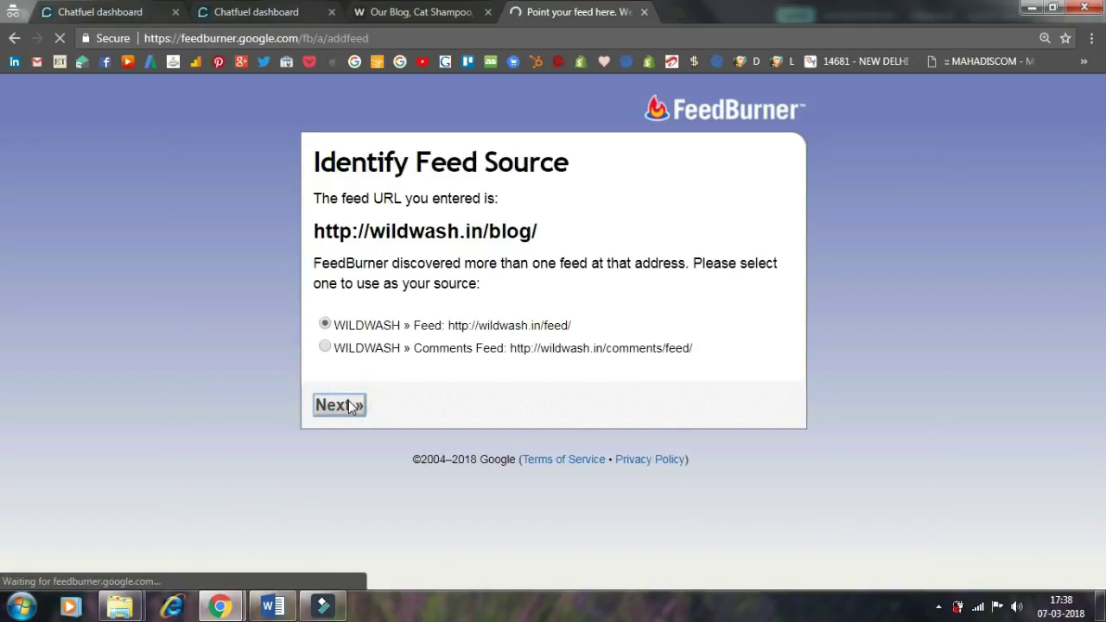
pyautogui.scroll(-1, 350, 407)
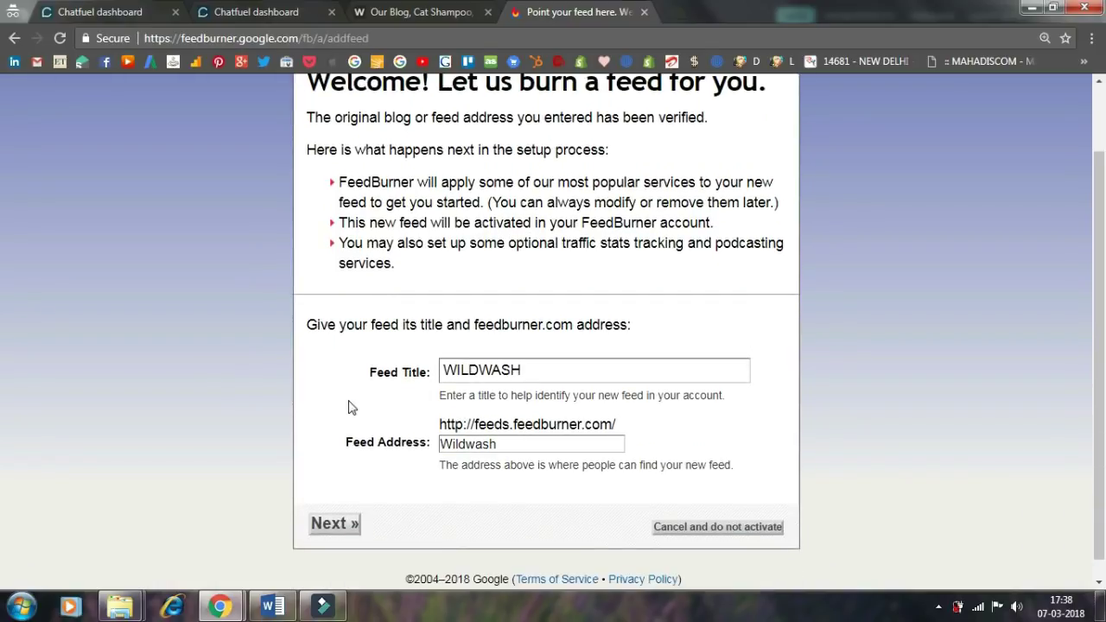
pyautogui.click(317, 524)
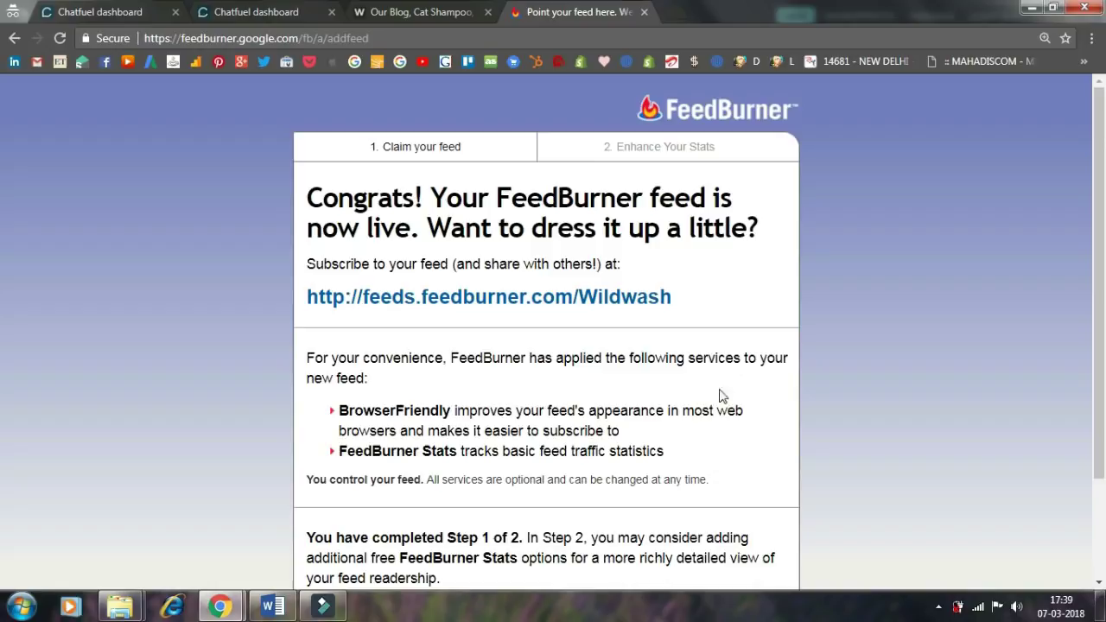
pyautogui.moveTo(691, 299); pyautogui.dragTo(309, 297)
pyautogui.hotkey('ctrl', 'c')
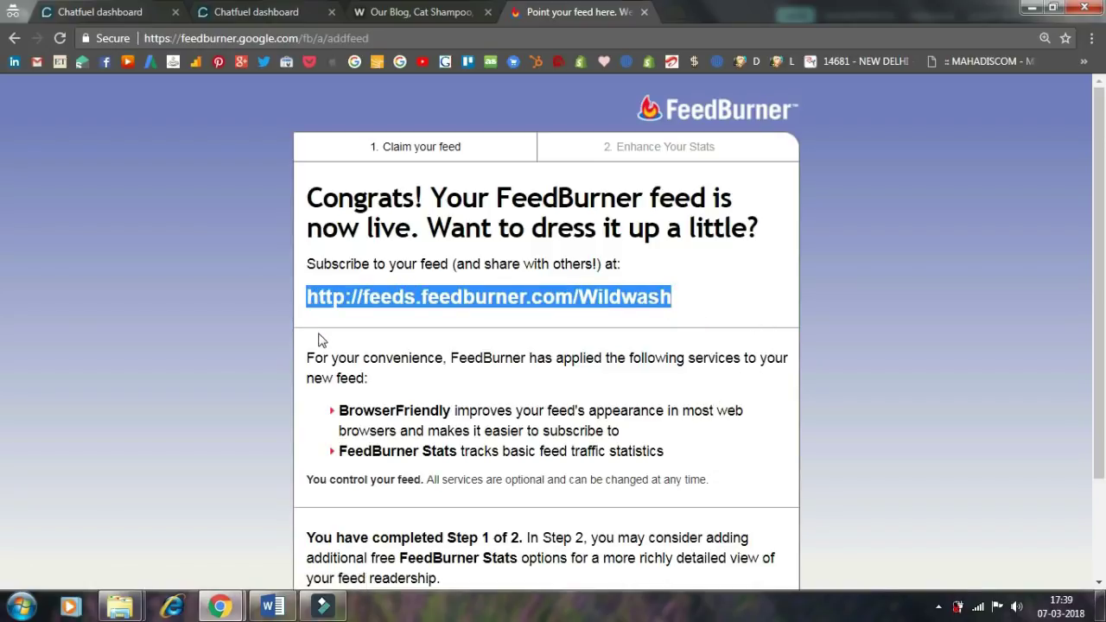
# - Set the RSS import feed to the Wildwash FeedBurner URL and fill in the subscription title
pyautogui.click(739, 309)
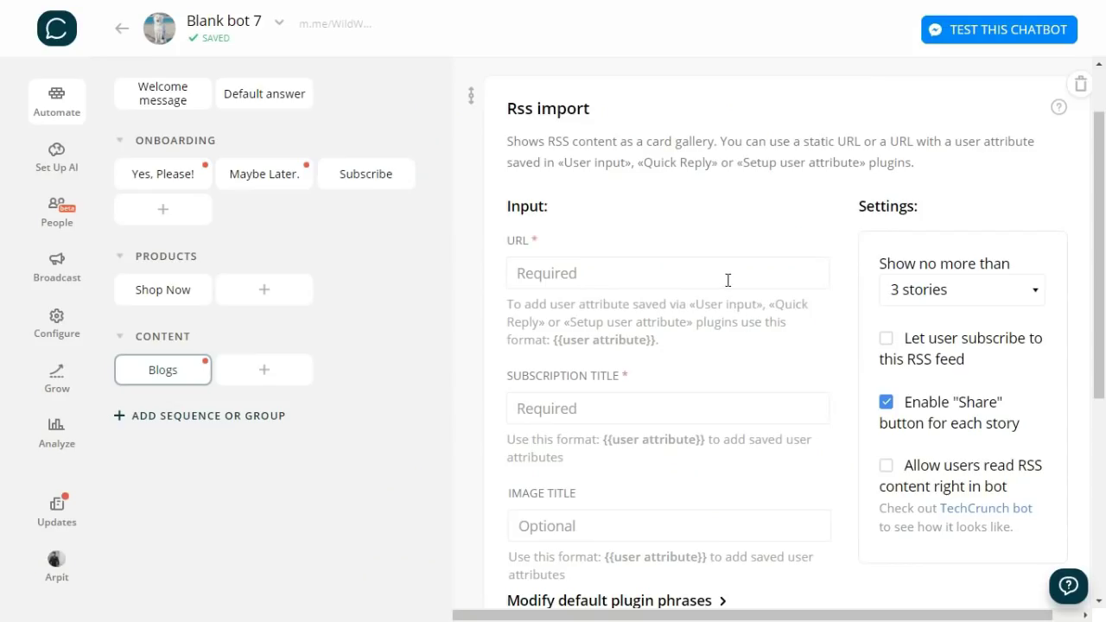
pyautogui.click(727, 280)
pyautogui.hotkey('ctrl', 'v')
pyautogui.click(754, 354)
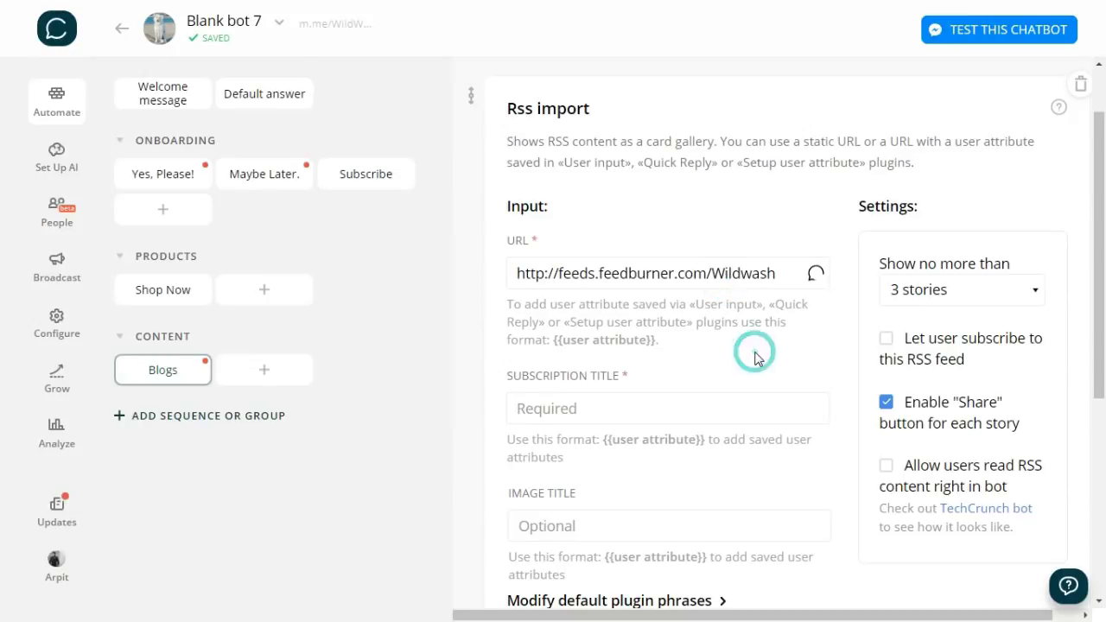
pyautogui.click(750, 408)
pyautogui.write('Subscribe to our Blog')
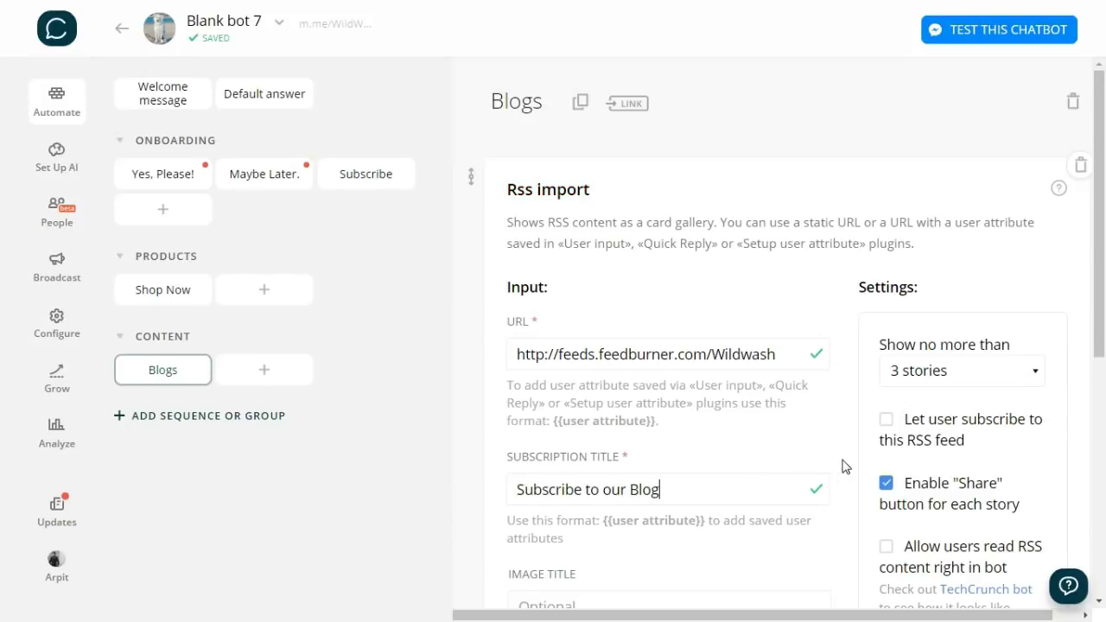
# - Let users subscribe to the feed and read stories in the bot, keeping 3 stories
pyautogui.scroll(-1, 844, 467)
pyautogui.scroll(-1, 845, 466)
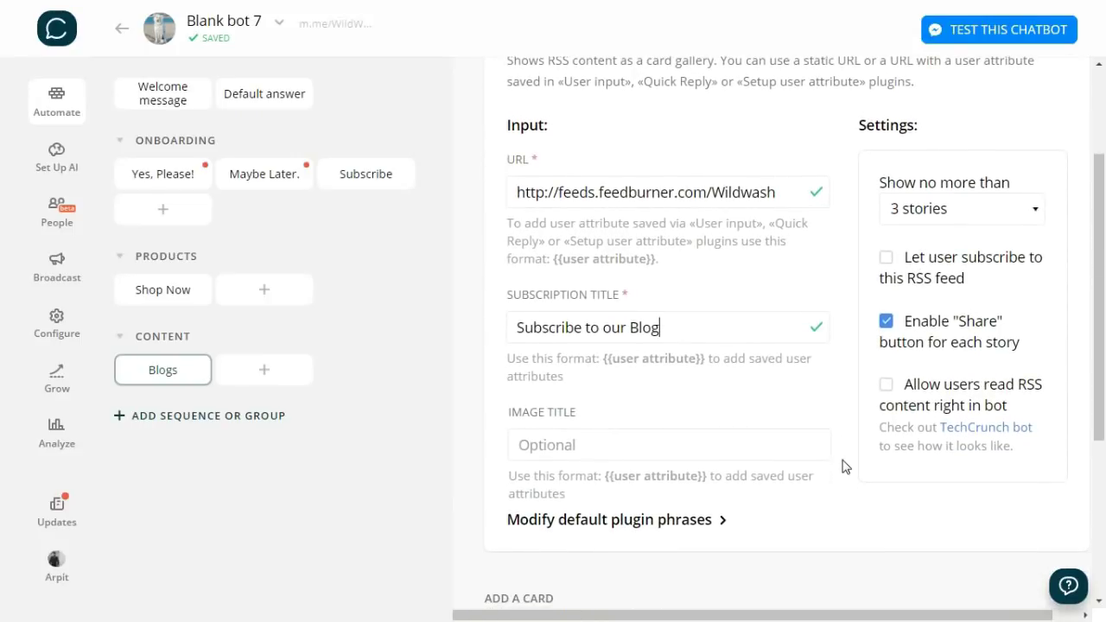
pyautogui.click(887, 258)
pyautogui.click(883, 387)
pyautogui.click(935, 216)
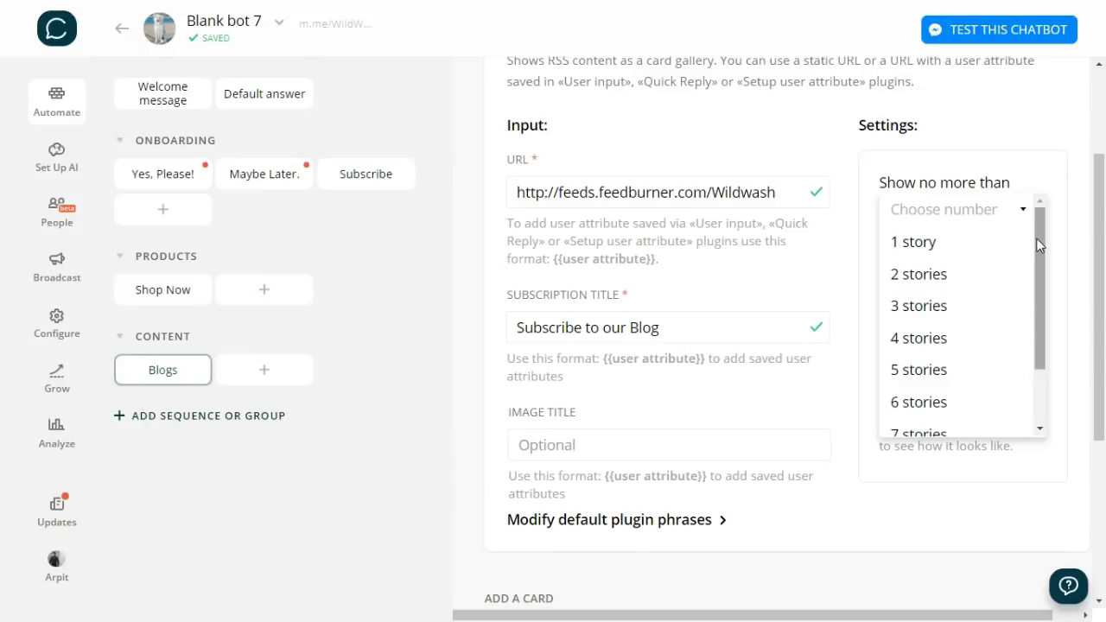
pyautogui.click(918, 306)
# - Link Yes, Please!'s Blogs reply to the Blogs block
pyautogui.click(200, 182)
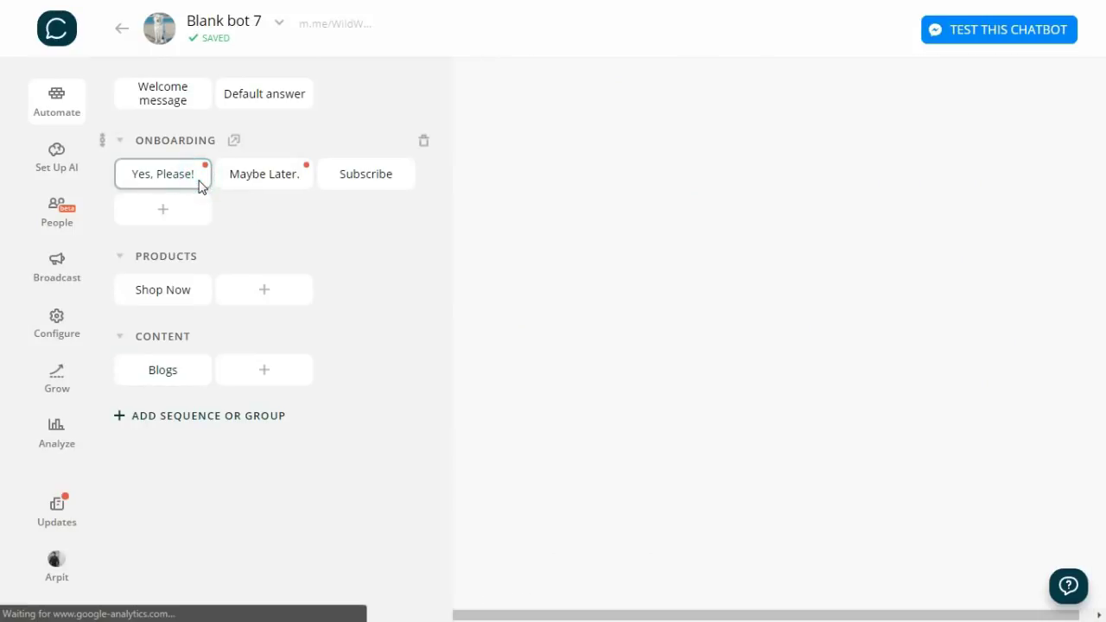
pyautogui.click(587, 281)
pyautogui.click(528, 360)
pyautogui.write('blogs')
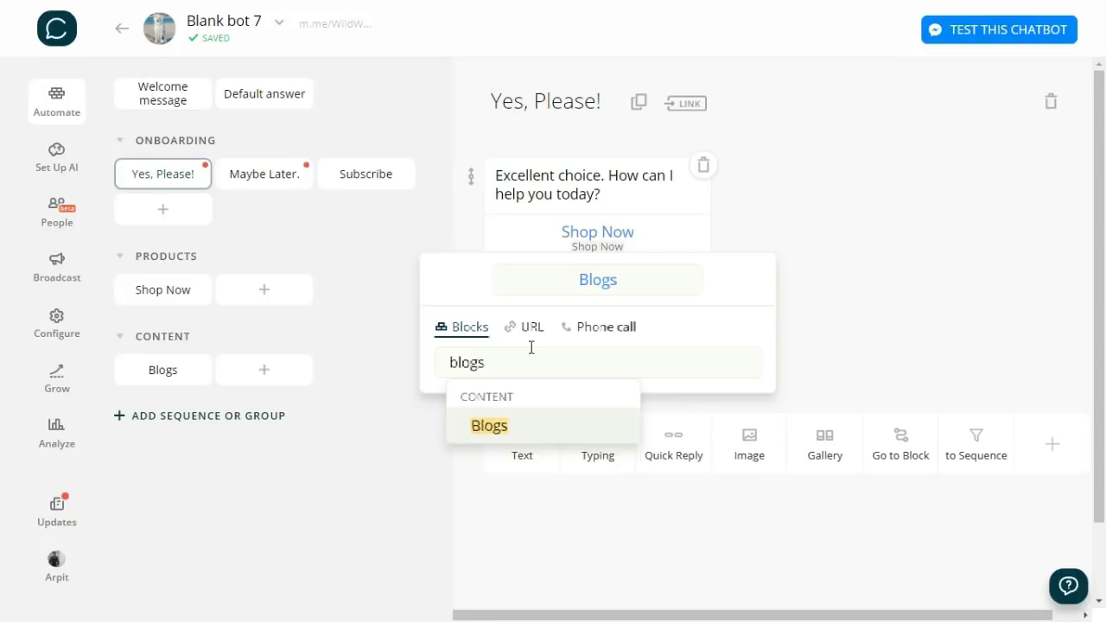
pyautogui.click(518, 425)
pyautogui.click(847, 368)
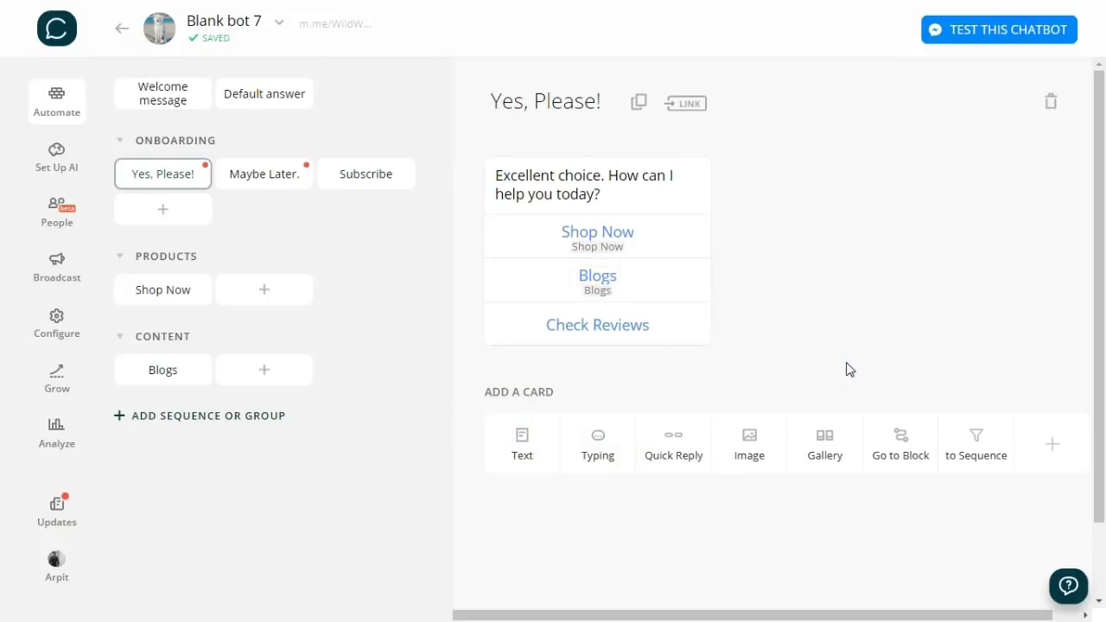
# - Link Maybe Later.'s Blogs reply to the Blogs block
pyautogui.click(289, 176)
pyautogui.click(590, 260)
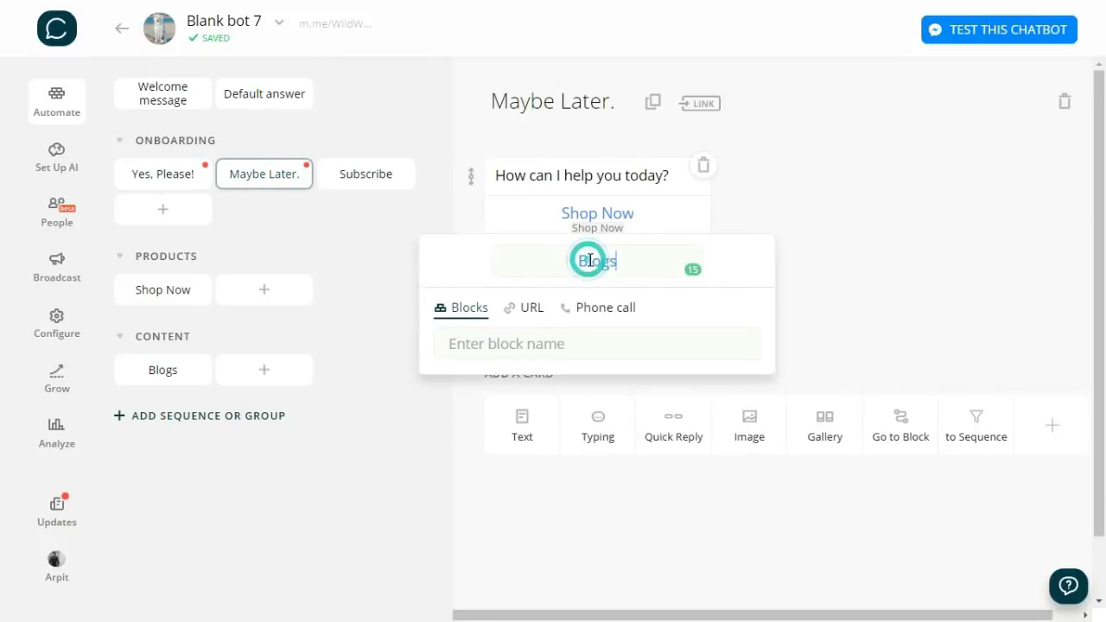
pyautogui.click(573, 342)
pyautogui.write('blog')
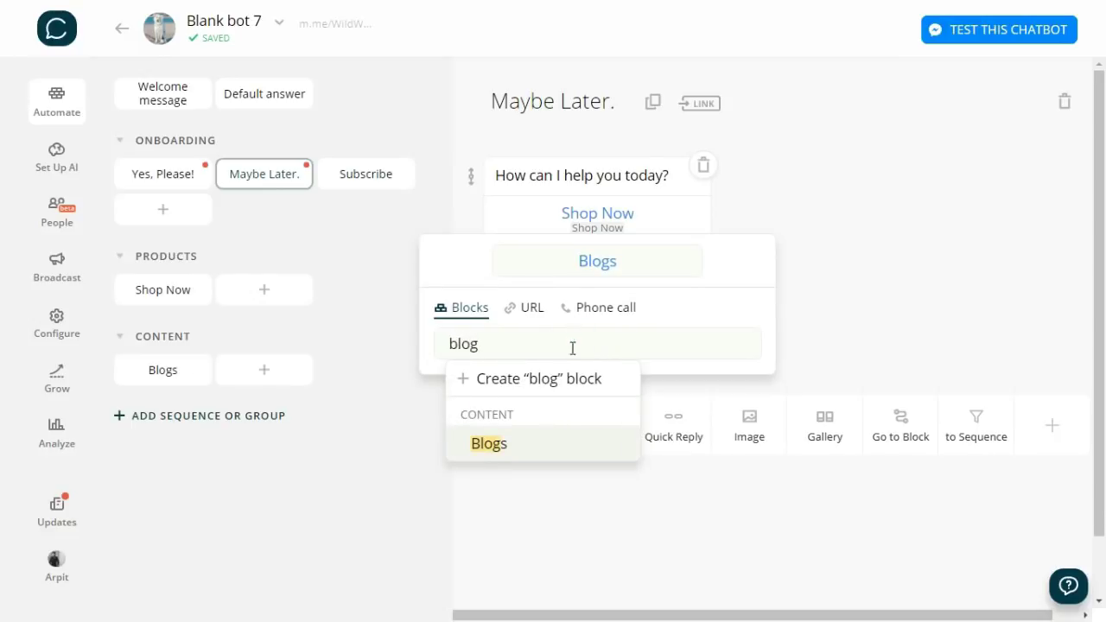
pyautogui.click(489, 443)
pyautogui.click(864, 343)
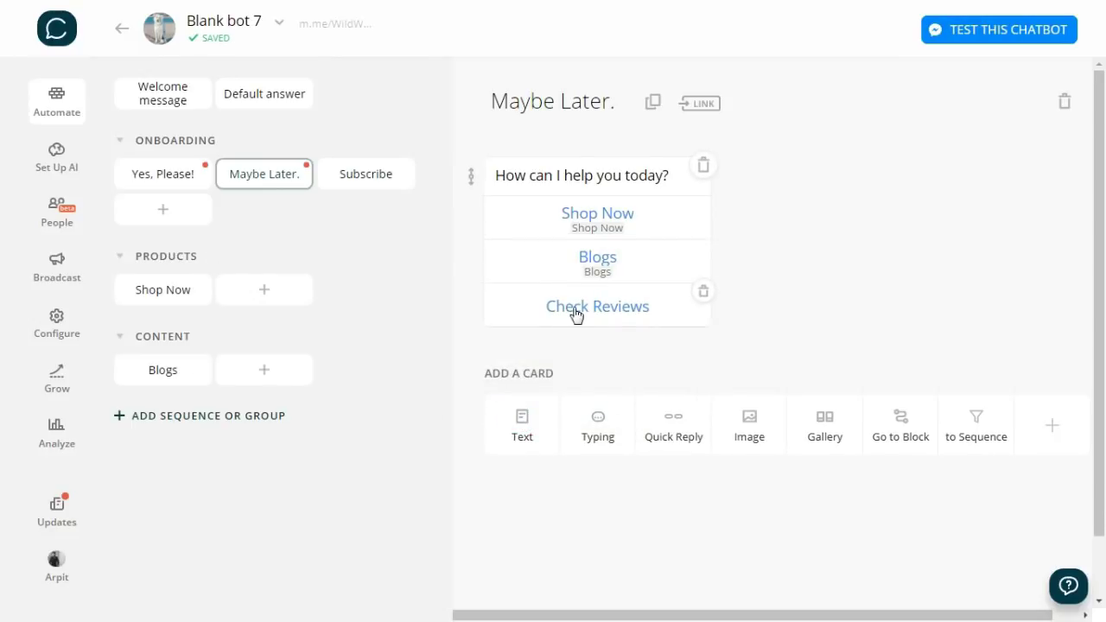
# - Point Maybe Later.'s Check Reviews reply to the WildWash Facebook reviews URL
pyautogui.click(672, 312)
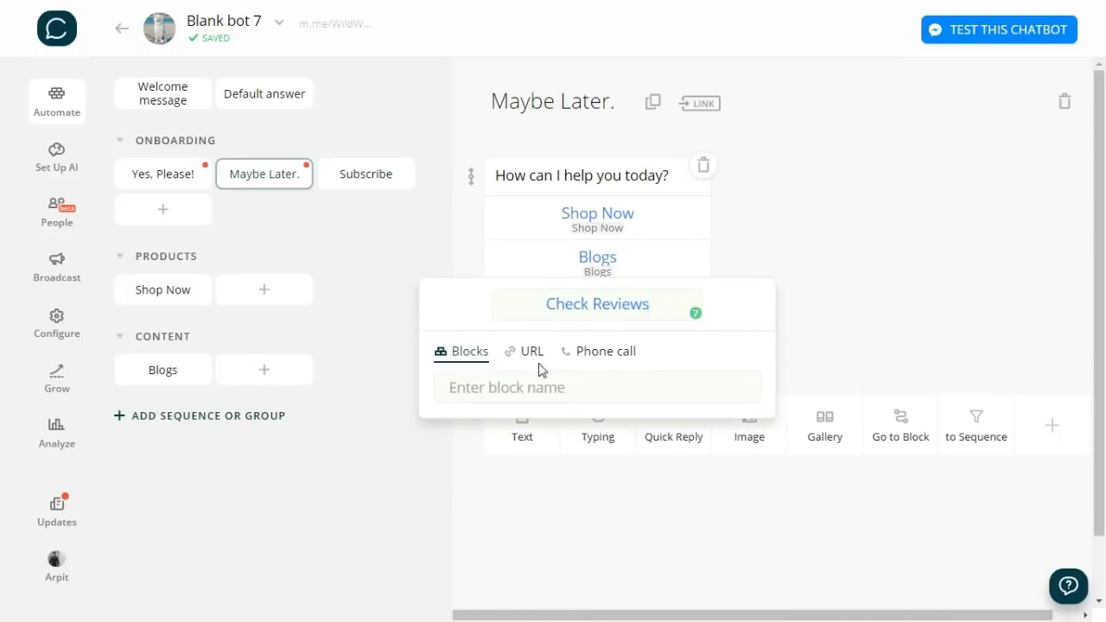
pyautogui.click(526, 350)
pyautogui.click(530, 388)
pyautogui.write('https://www.facebook.com/pg/WildWashIndia/reviews/')
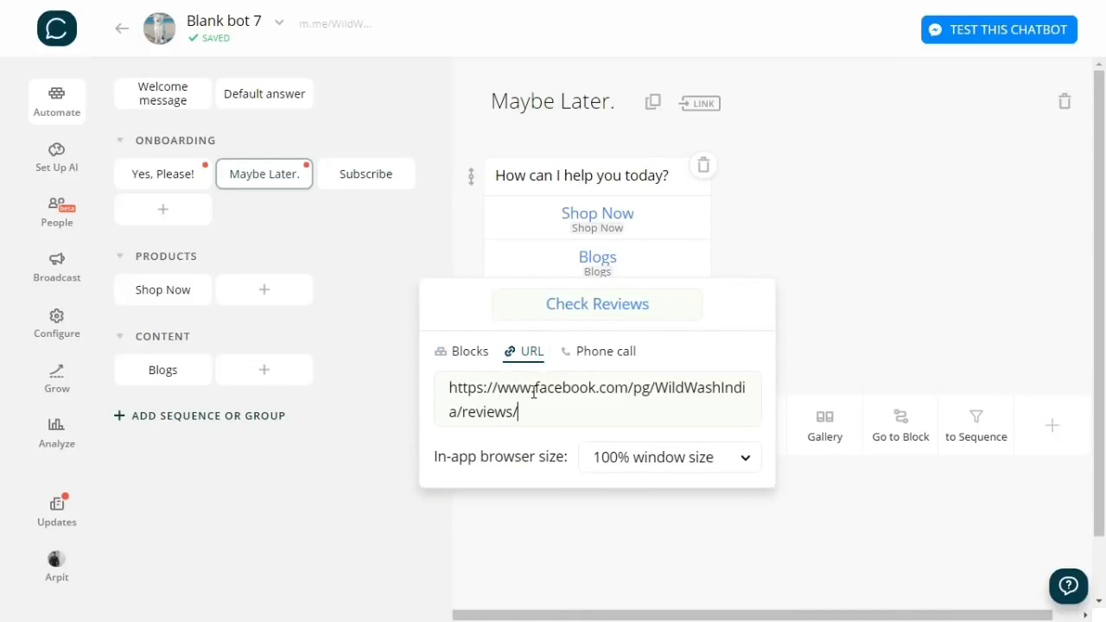
pyautogui.click(841, 371)
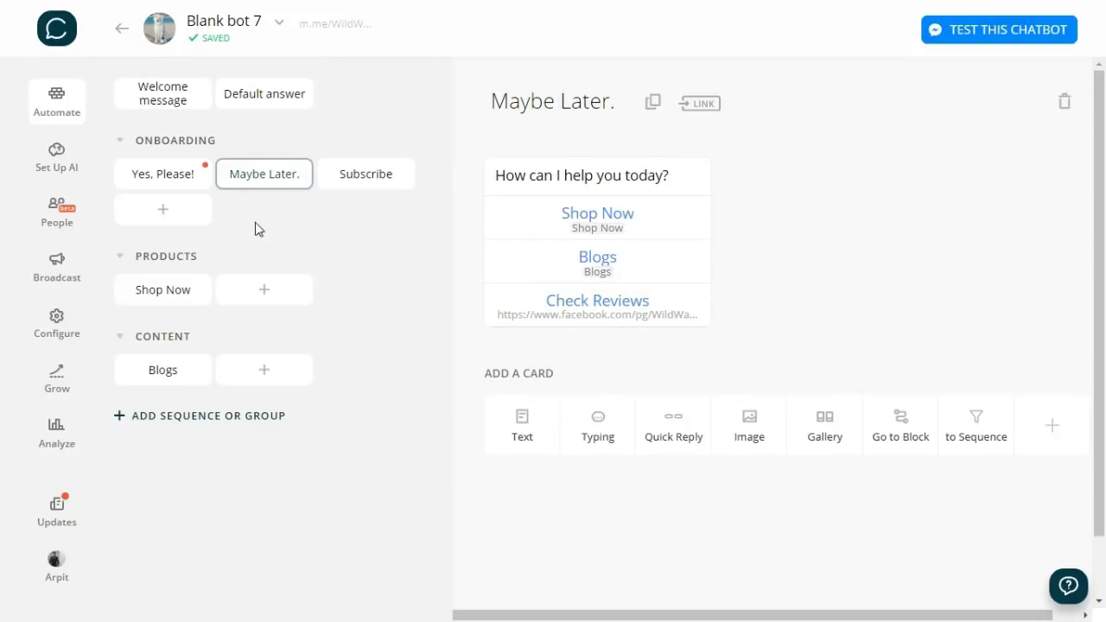
# - Point Yes, Please!'s Check Reviews reply to the same Facebook reviews URL
pyautogui.click(190, 180)
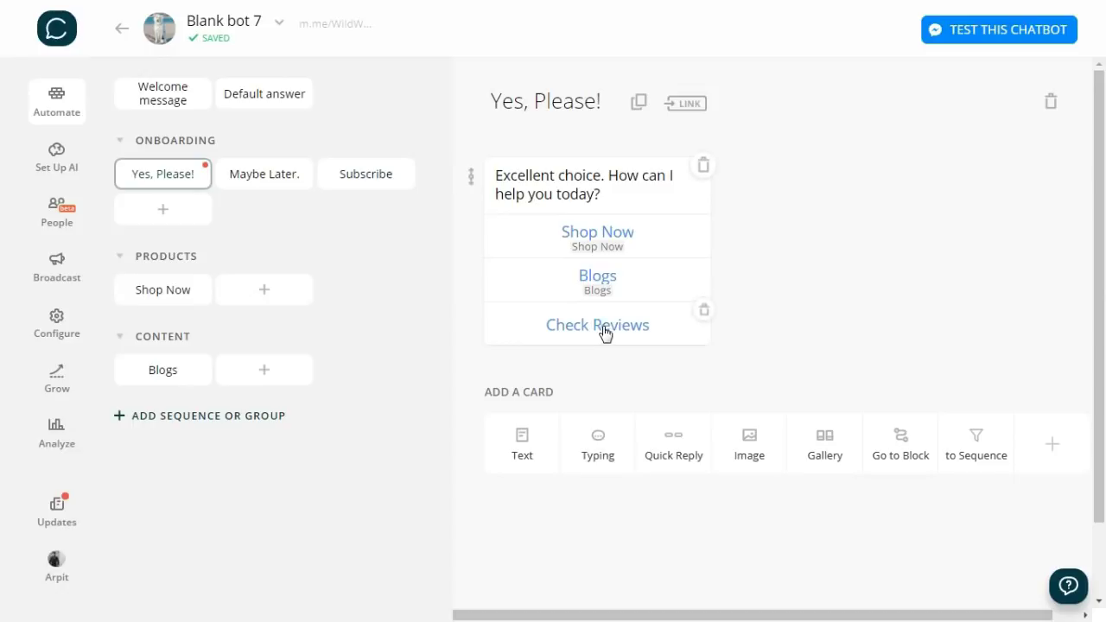
pyautogui.click(605, 328)
pyautogui.click(524, 370)
pyautogui.click(548, 409)
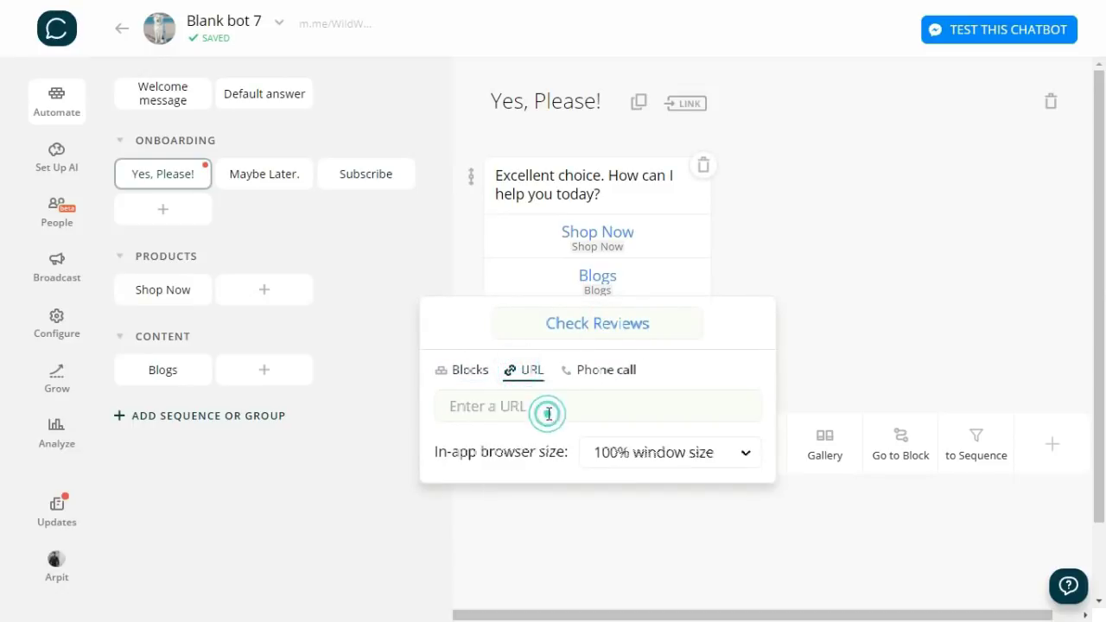
pyautogui.hotkey('ctrl', 'v')
pyautogui.click(843, 394)
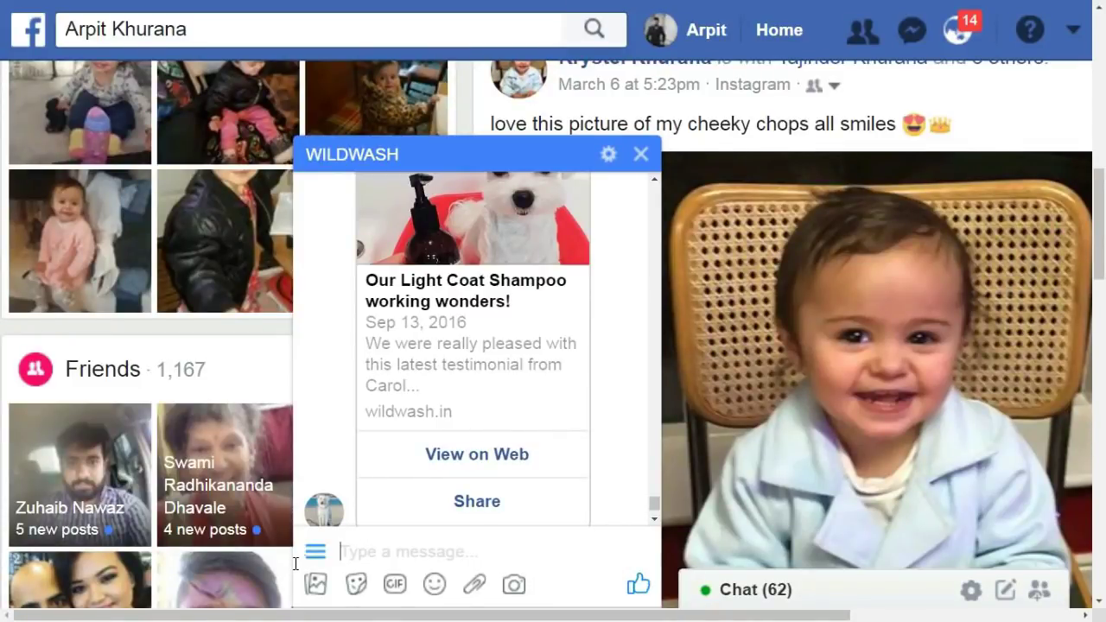
# - Open the WILDWASH chat's menu to reveal the Restart bot option
pyautogui.click(314, 557)
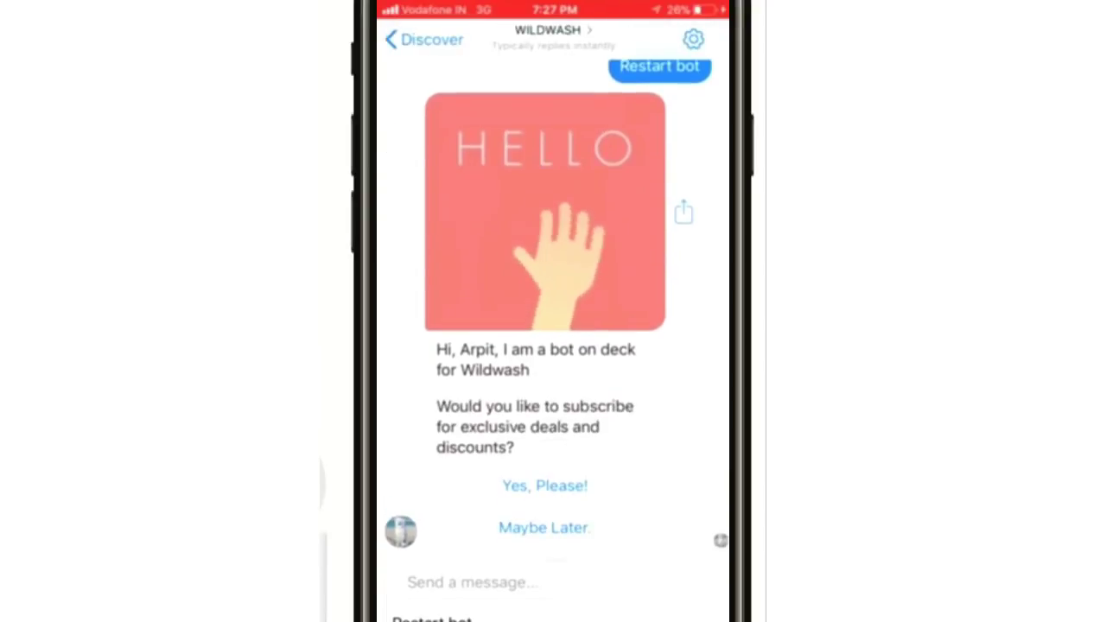
# - Answer Yes, Please!, choose Shop Now, and view the Anit Flea Spray product page
pyautogui.click(545, 485)
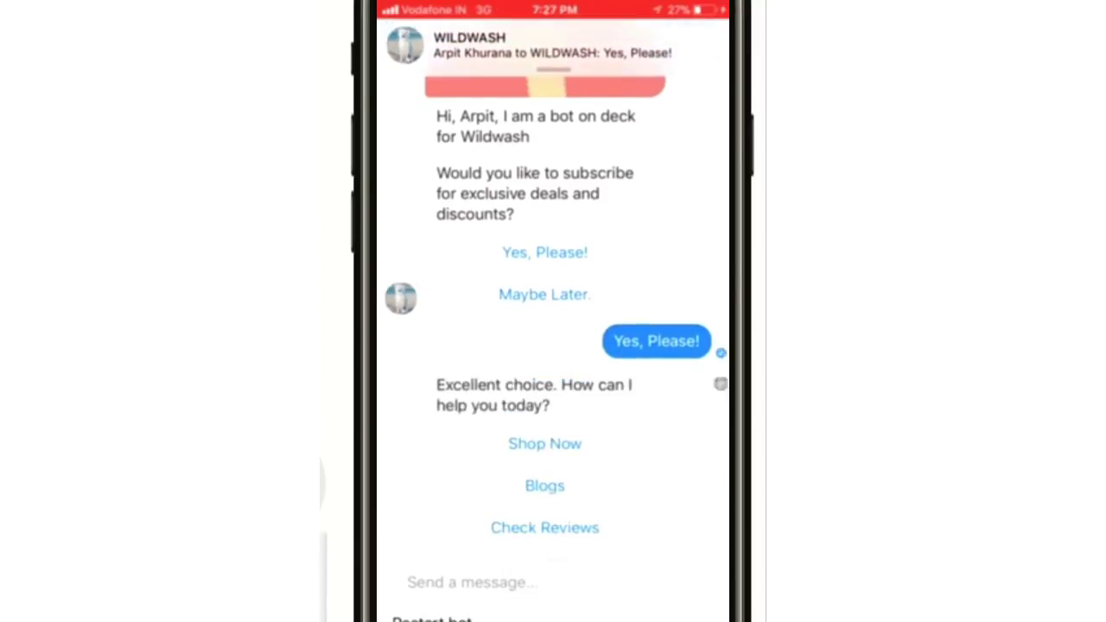
pyautogui.click(544, 443)
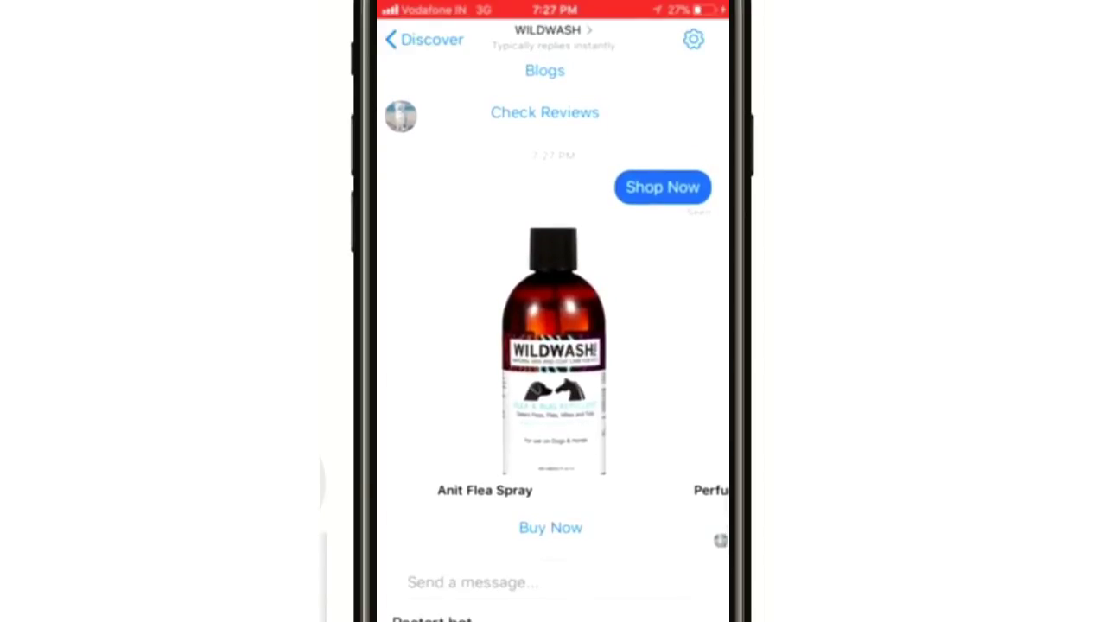
pyautogui.click(550, 525)
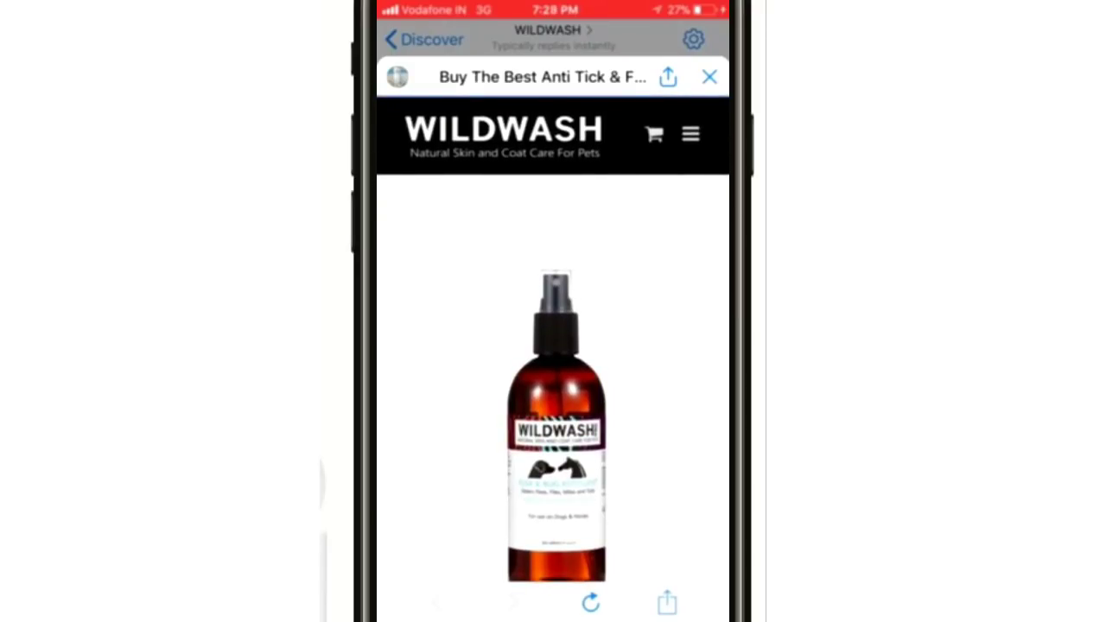
pyautogui.scroll(-10, 553, 338)
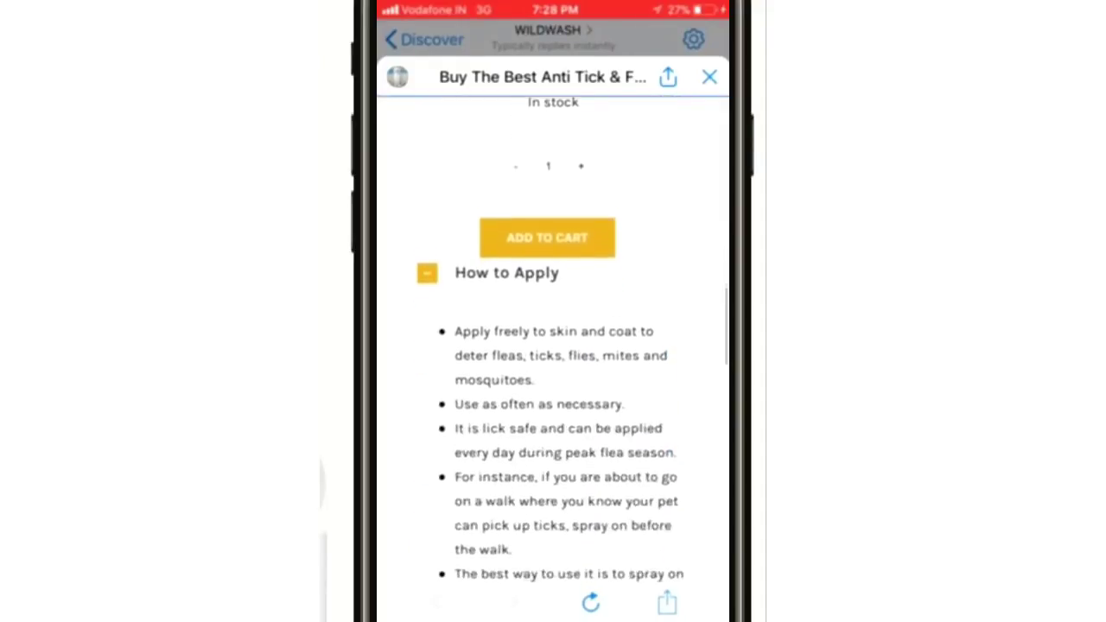
pyautogui.click(709, 77)
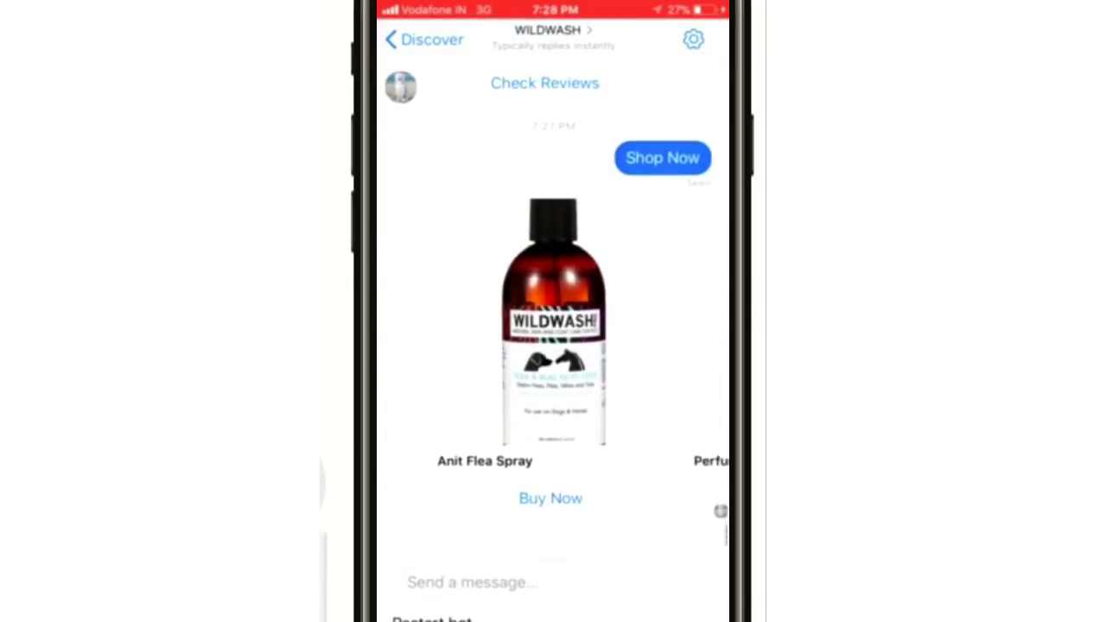
pyautogui.scroll(5, 552, 345)
# - Request Blogs and swipe through the blog stories to the Subscribe to our Blog card
pyautogui.click(544, 420)
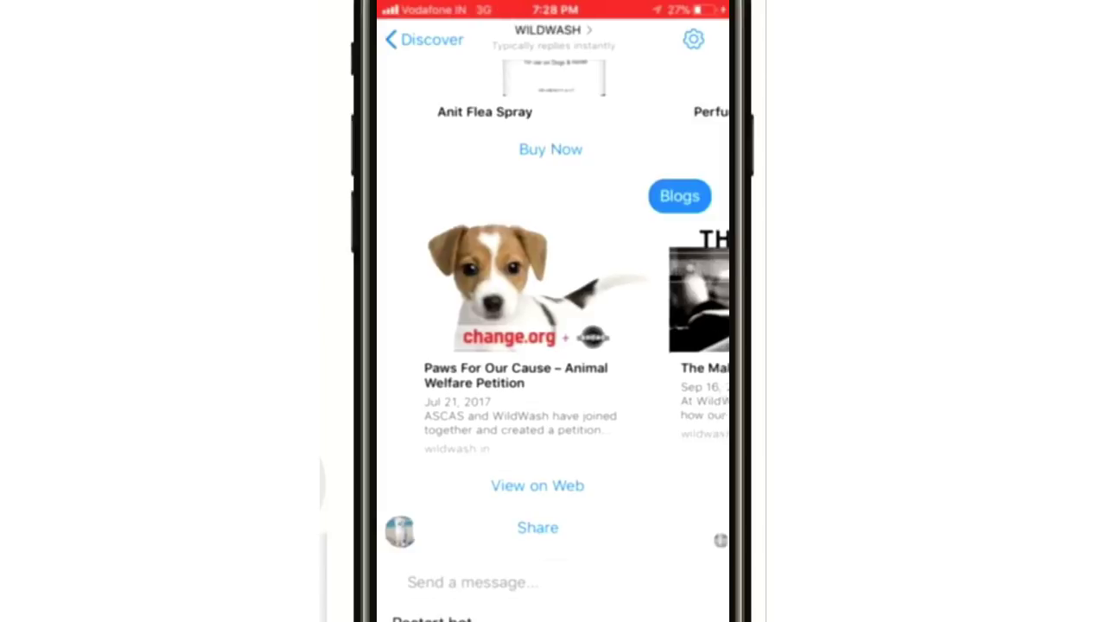
pyautogui.moveTo(605, 293); pyautogui.dragTo(363, 293)
pyautogui.moveTo(605, 294); pyautogui.dragTo(398, 293)
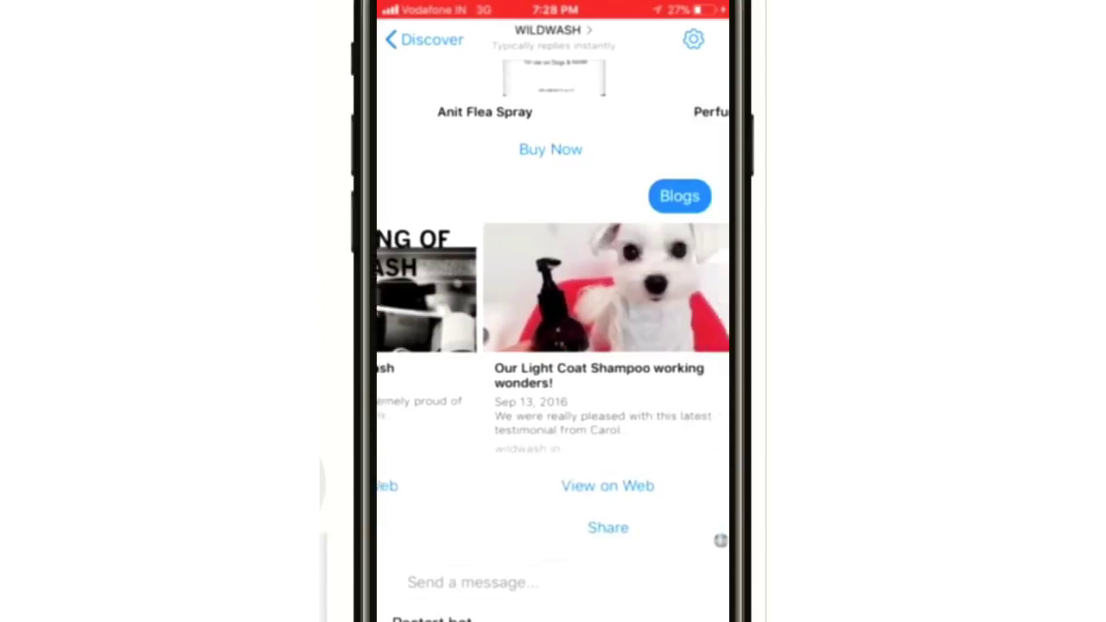
pyautogui.moveTo(605, 294); pyautogui.dragTo(397, 294)
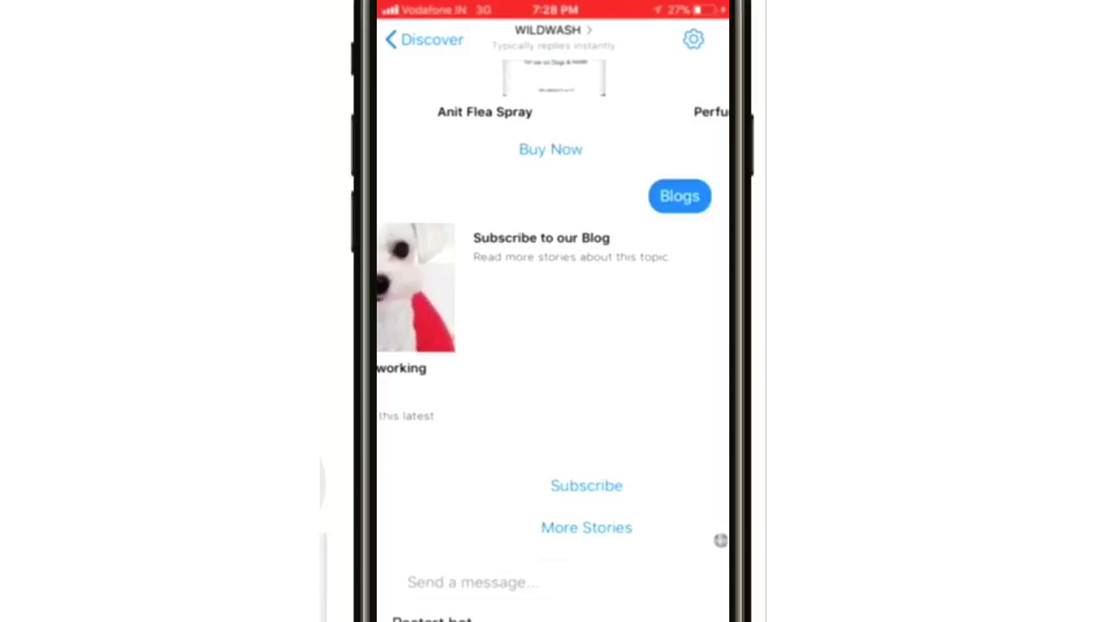
pyautogui.moveTo(397, 293); pyautogui.dragTo(605, 294)
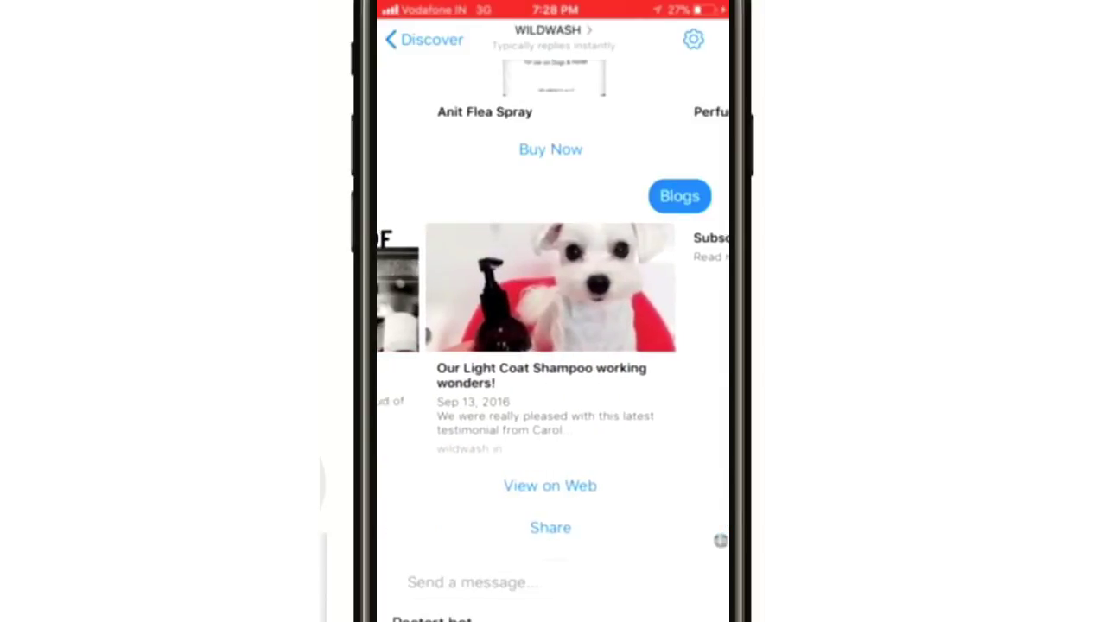
pyautogui.moveTo(397, 294); pyautogui.dragTo(605, 294)
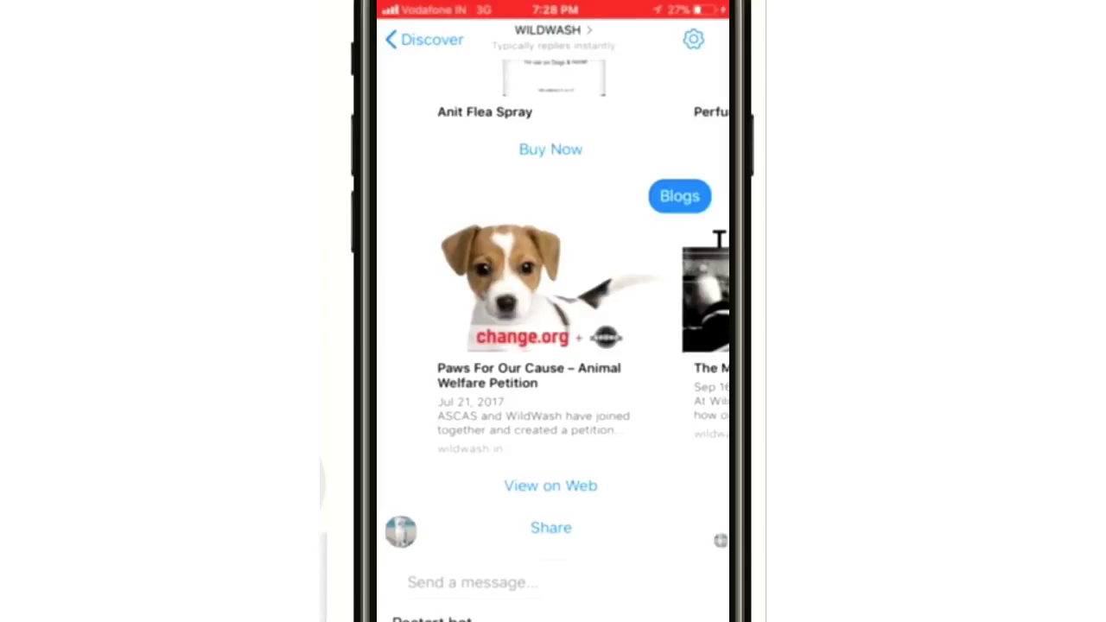
pyautogui.scroll(-1, 553, 302)
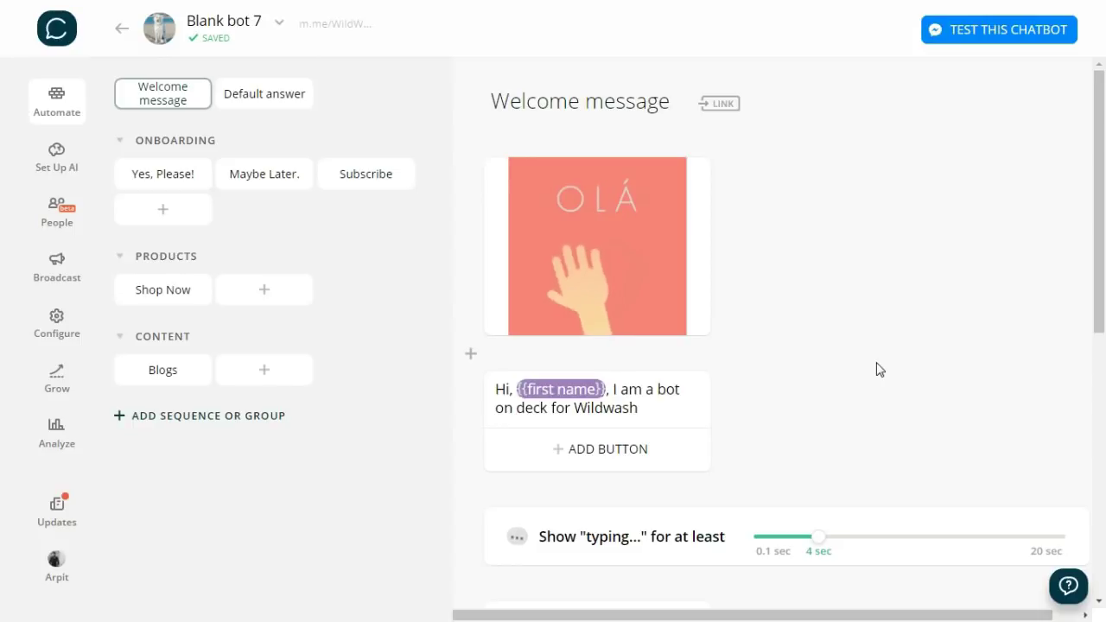
# - Create a new sequence named 'Shop follow up'
pyautogui.click(139, 421)
pyautogui.click(165, 394)
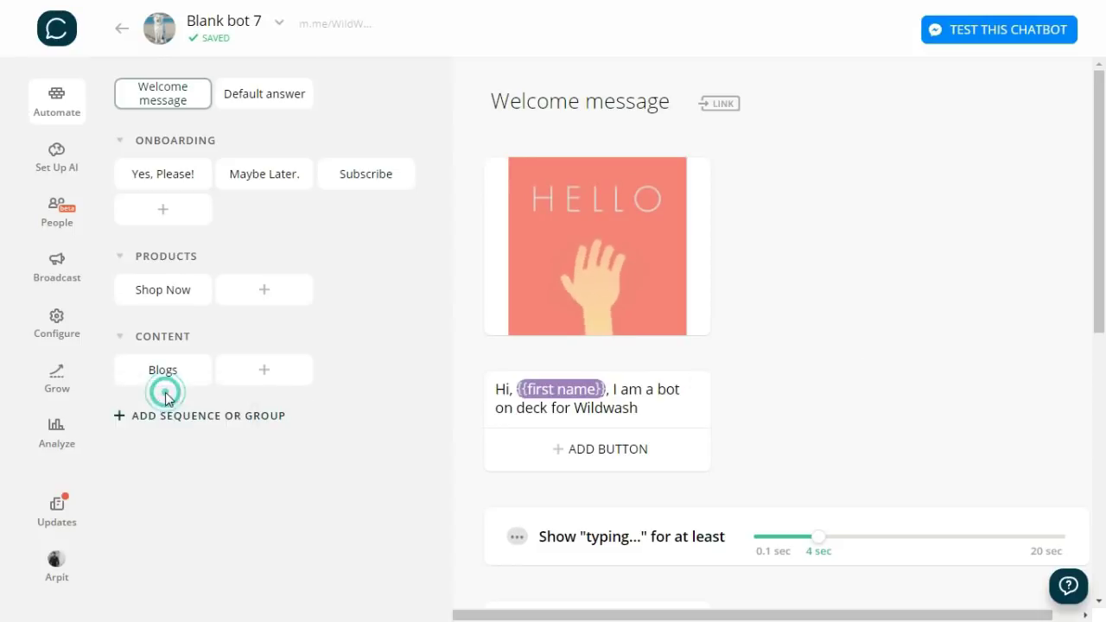
pyautogui.hotkey('ctrl', 'a')
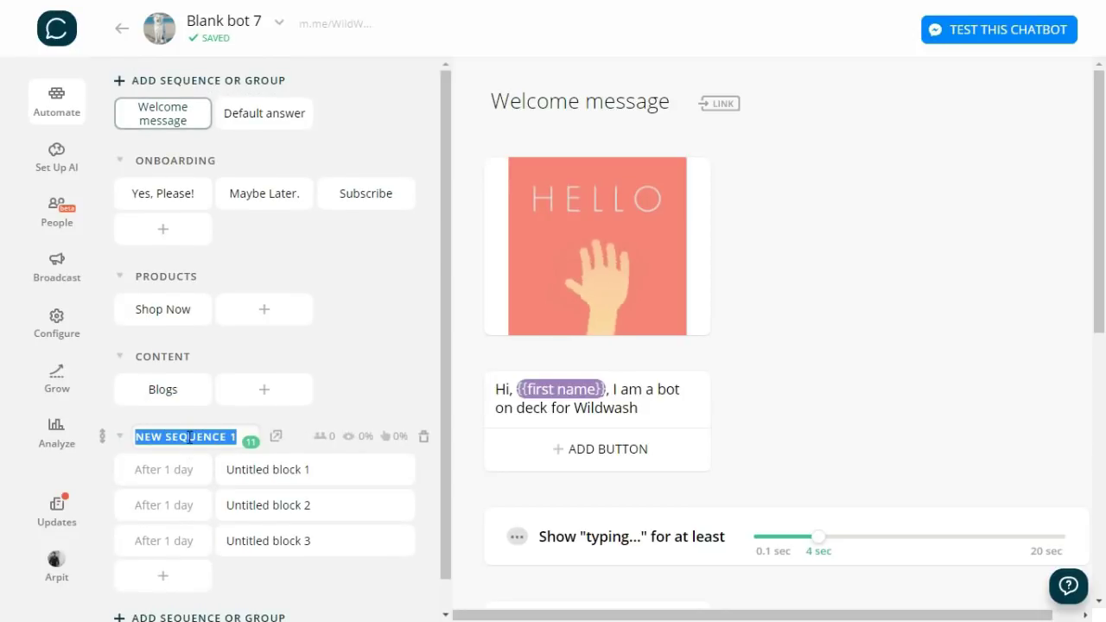
pyautogui.press('BackSpace')
pyautogui.write('S')
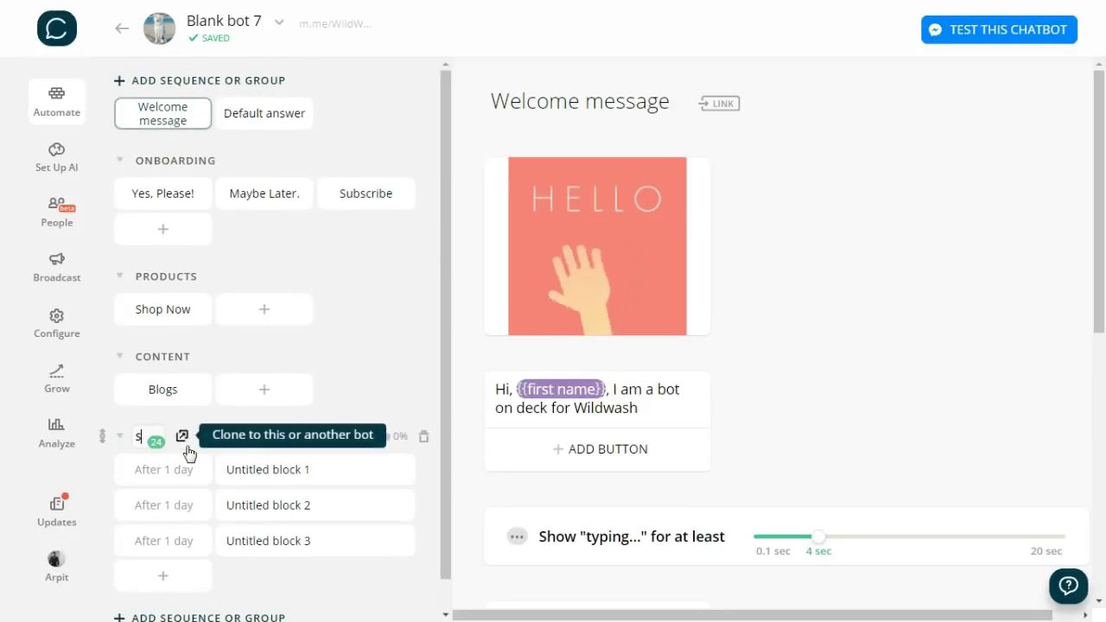
pyautogui.write('hop follow up')
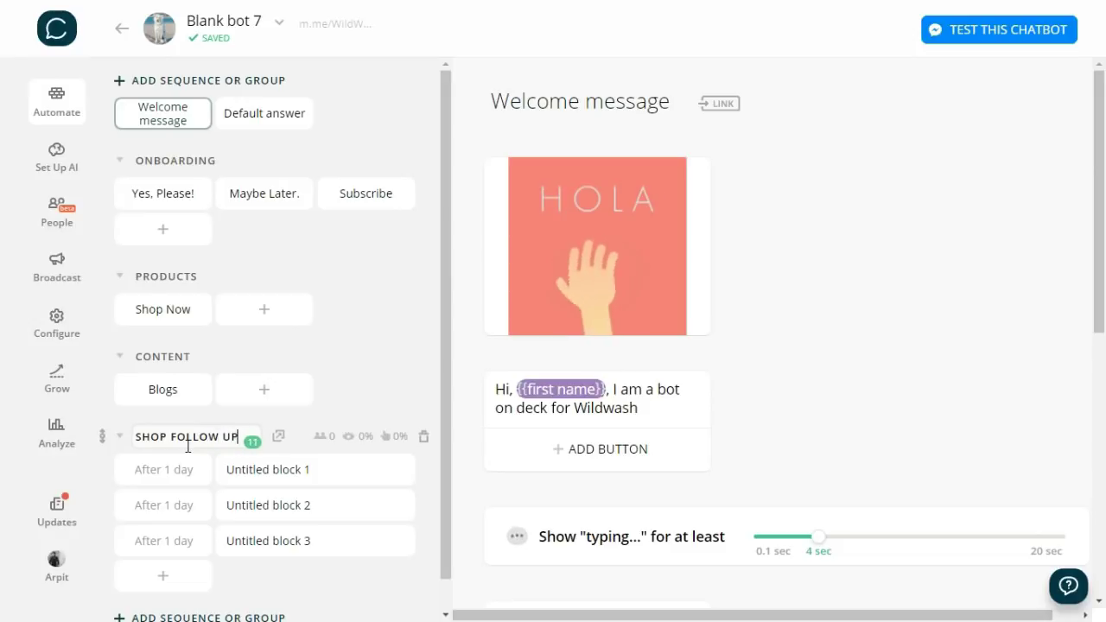
pyautogui.hotkey('shift', 'Left')
pyautogui.hotkey('shift', 'Left')
pyautogui.hotkey('shift', 'Left')
pyautogui.hotkey('shift', 'Left')
pyautogui.hotkey('shift', 'Left')
pyautogui.hotkey('shift', 'Left')
pyautogui.hotkey('shift', 'Left')
pyautogui.hotkey('shift', 'Left')
pyautogui.hotkey('shift', 'Left')
pyautogui.hotkey('shift', 'Left')
pyautogui.hotkey('shift', 'Left')
pyautogui.hotkey('shift', 'Left')
pyautogui.hotkey('shift', 'Left')
pyautogui.hotkey('shift', 'Left')
pyautogui.hotkey('ctrl', 'c')
# - Keep the first message's delay at 1 day after subscribing
pyautogui.click(183, 471)
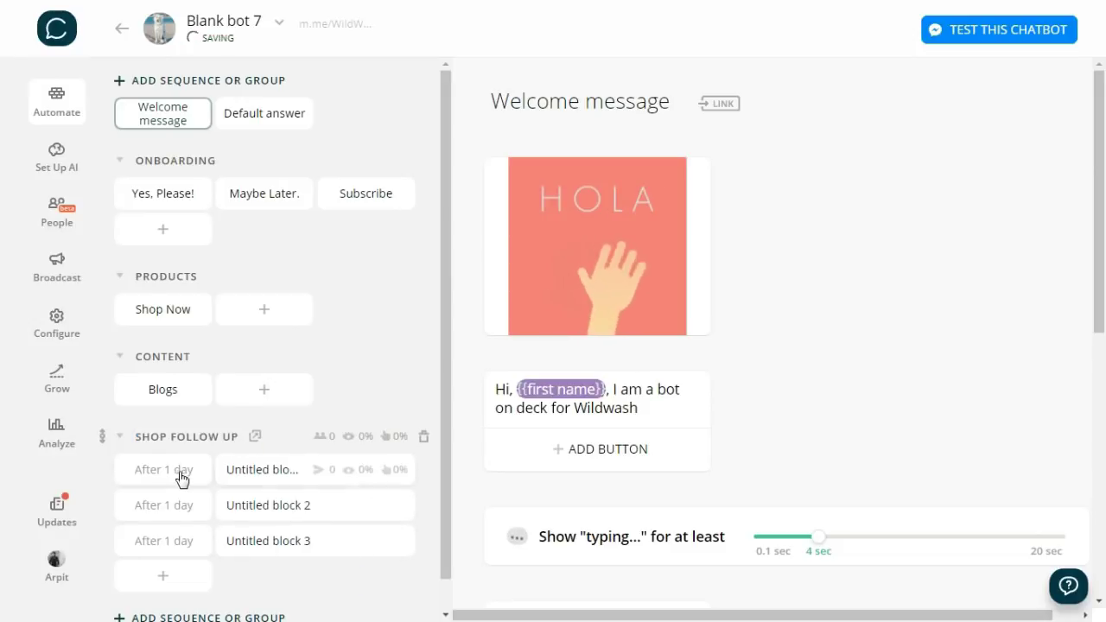
pyautogui.click(210, 460)
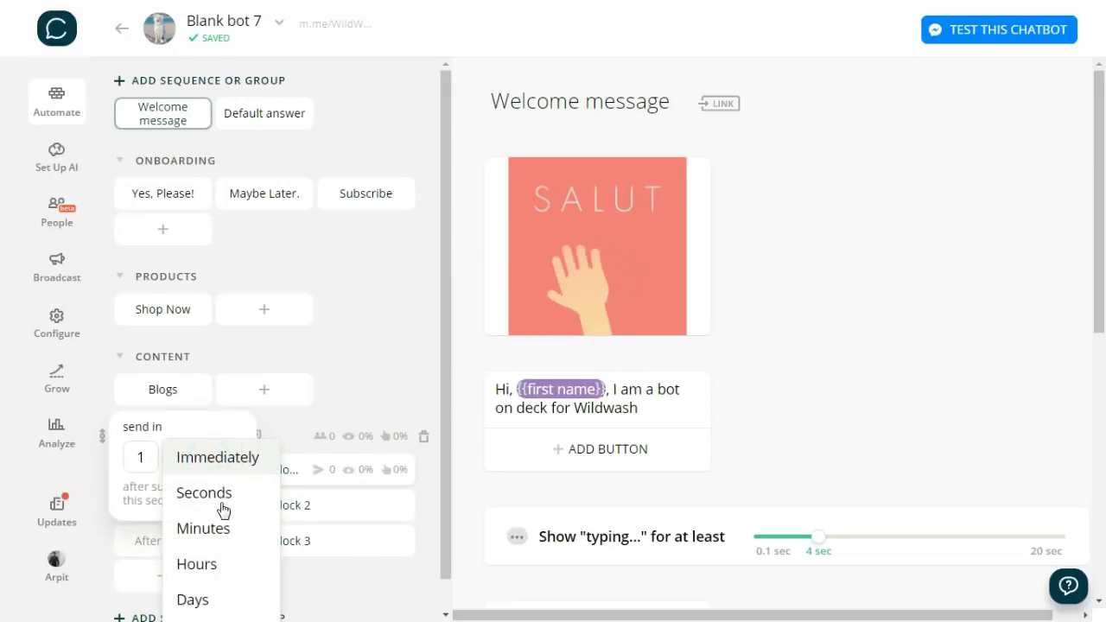
pyautogui.click(210, 572)
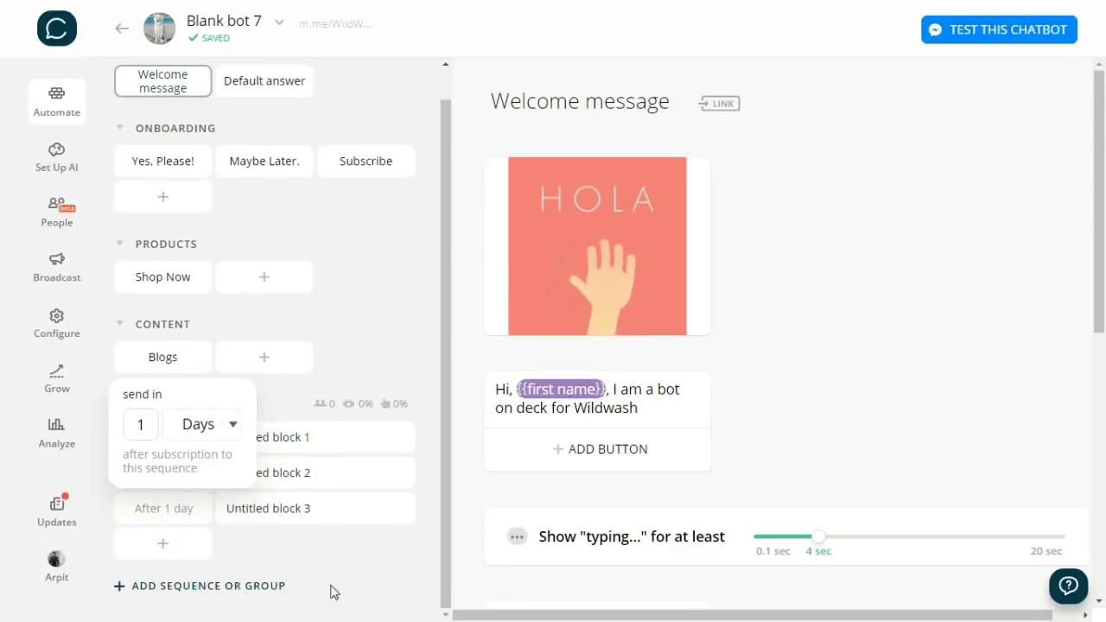
pyautogui.click(357, 580)
# - Retitle the sequence's first block SHOP FOLLOW UP
pyautogui.click(329, 436)
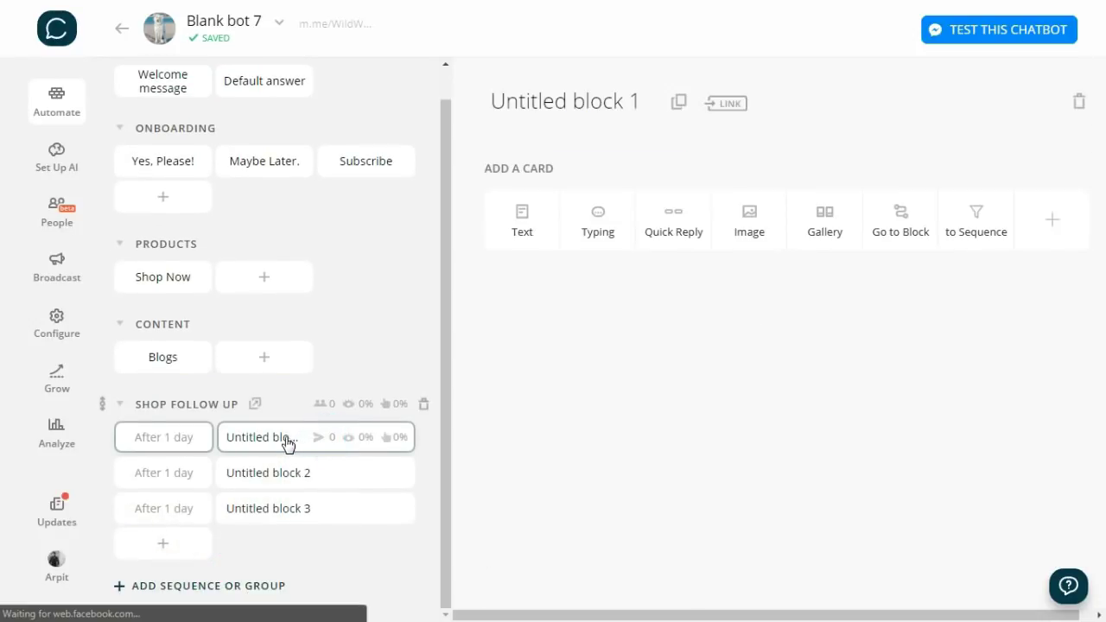
pyautogui.click(637, 104)
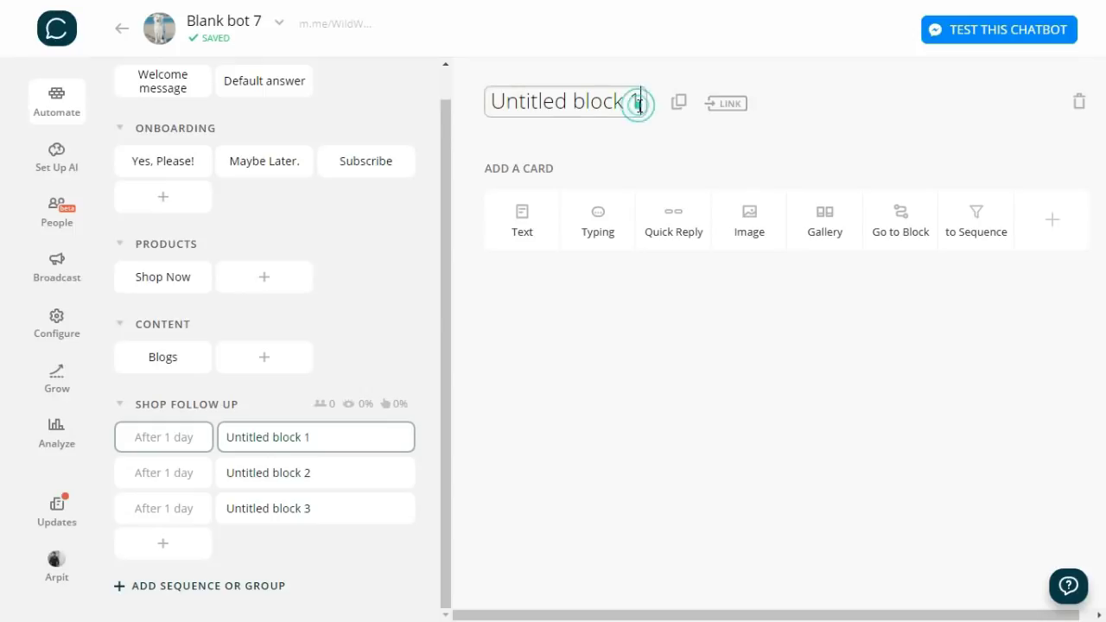
pyautogui.tripleClick(637, 105)
pyautogui.hotkey('ctrl', 'v')
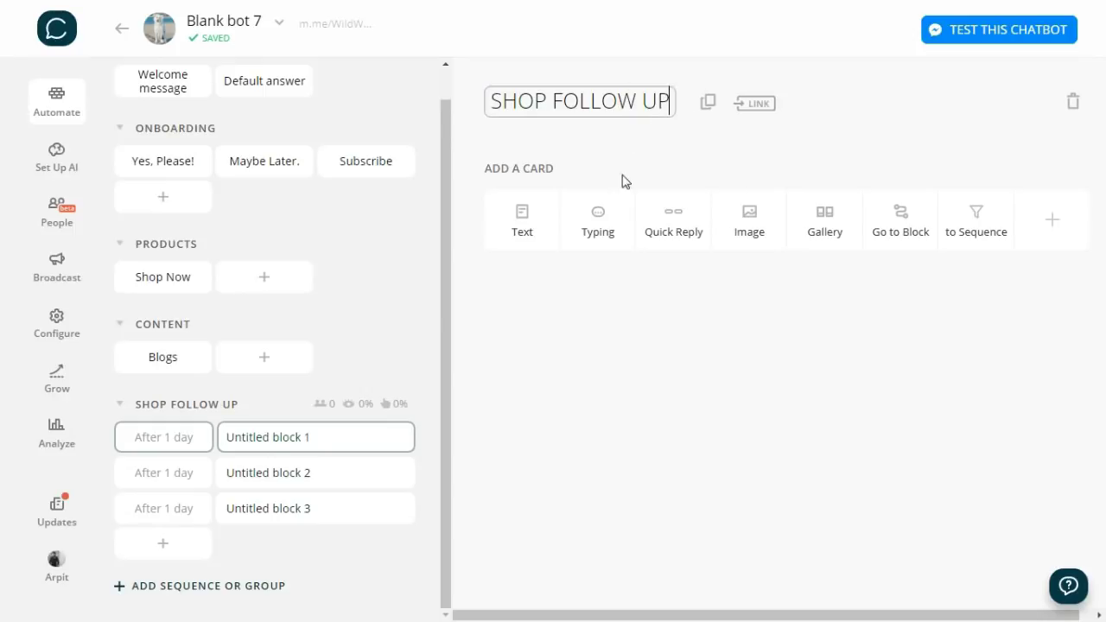
pyautogui.click(661, 385)
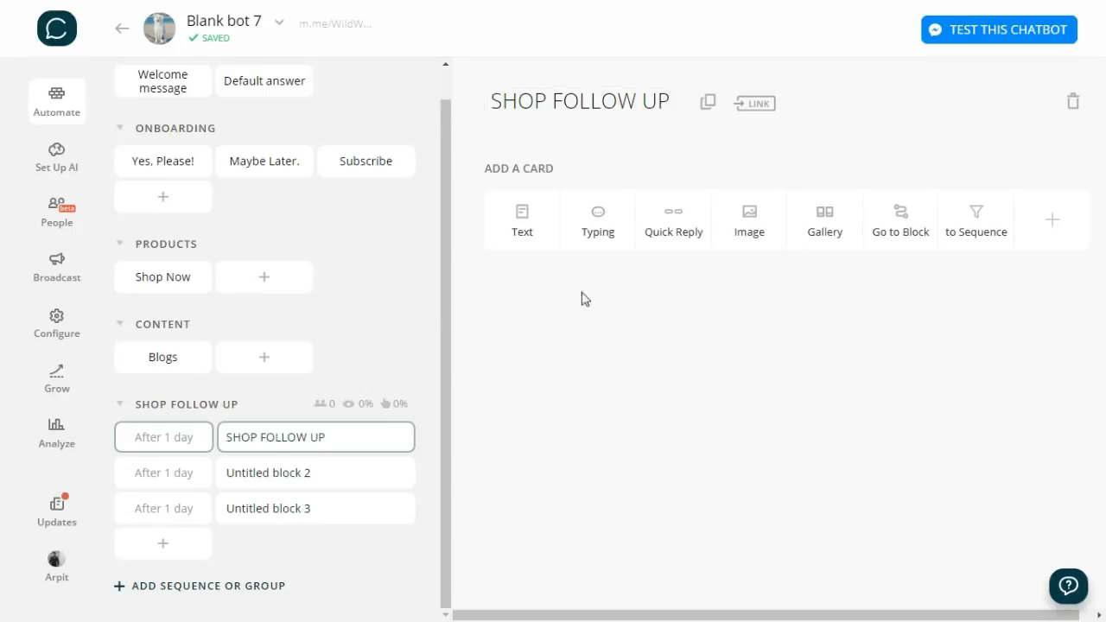
# - Add the did-you-buy text message with Yes! and No. buttons
pyautogui.click(522, 233)
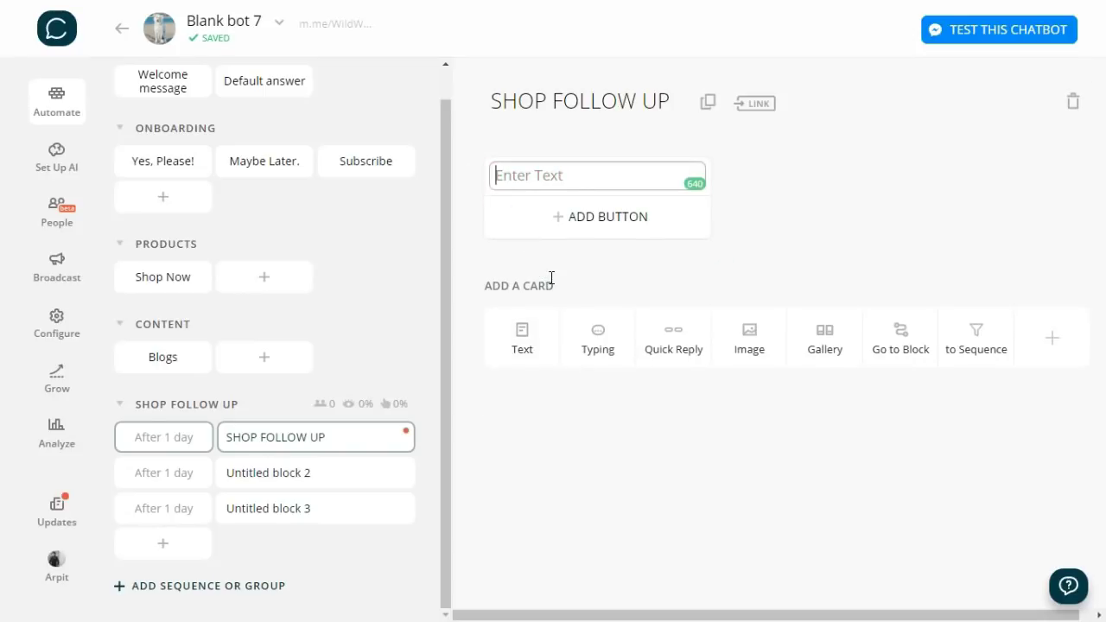
pyautogui.write('Hey {{first name}}, You searched our products recently. Did you end up buying?')
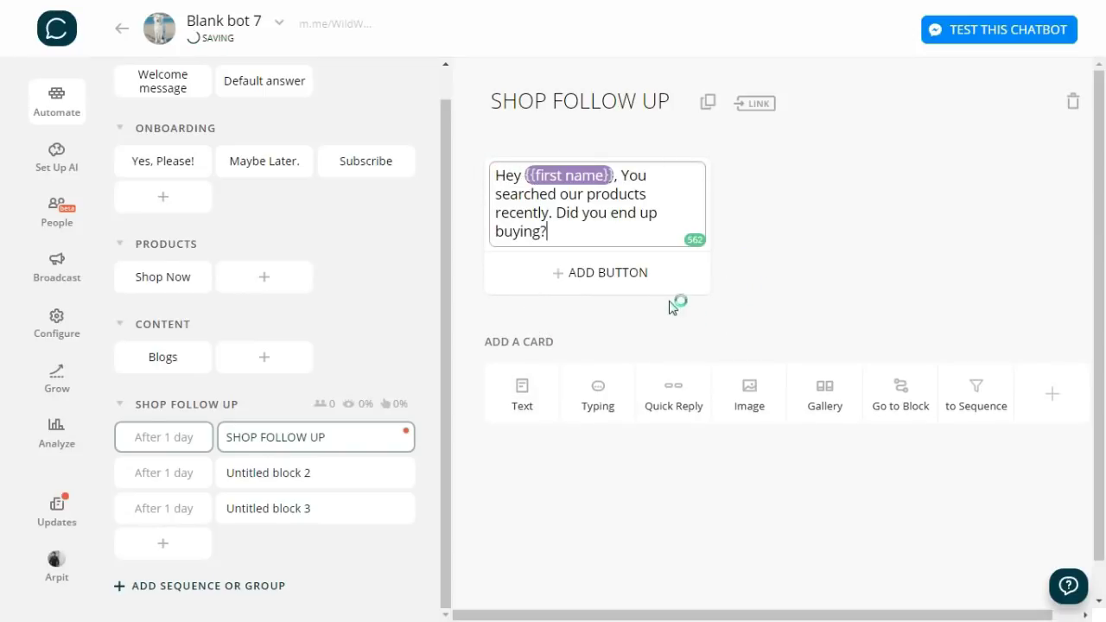
pyautogui.click(654, 278)
pyautogui.write('Y')
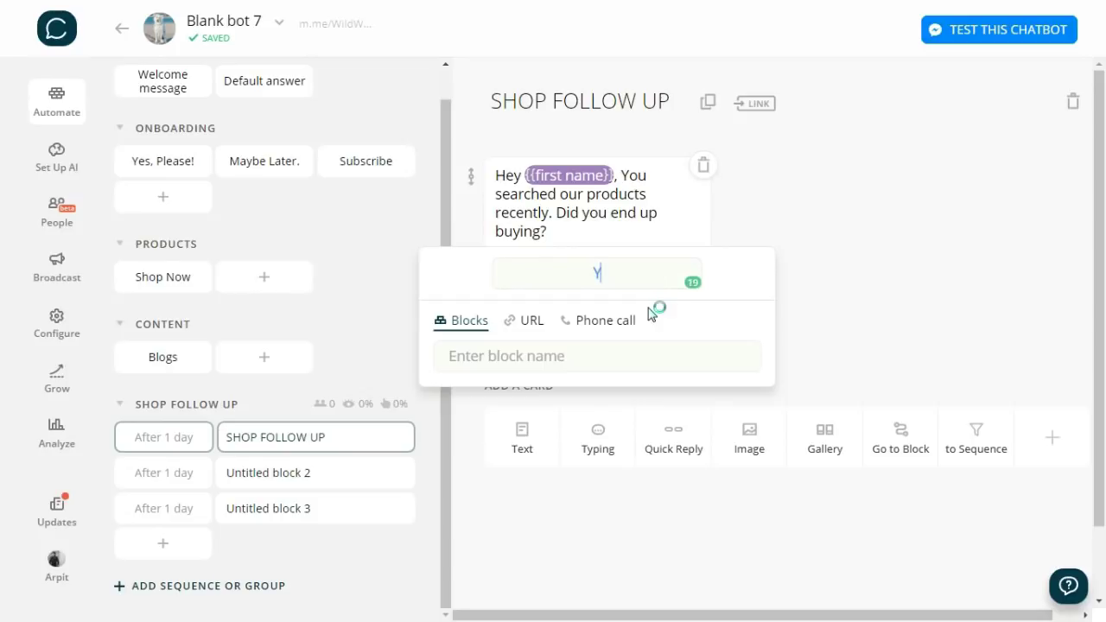
pyautogui.write('es!')
pyautogui.click(795, 298)
pyautogui.click(651, 308)
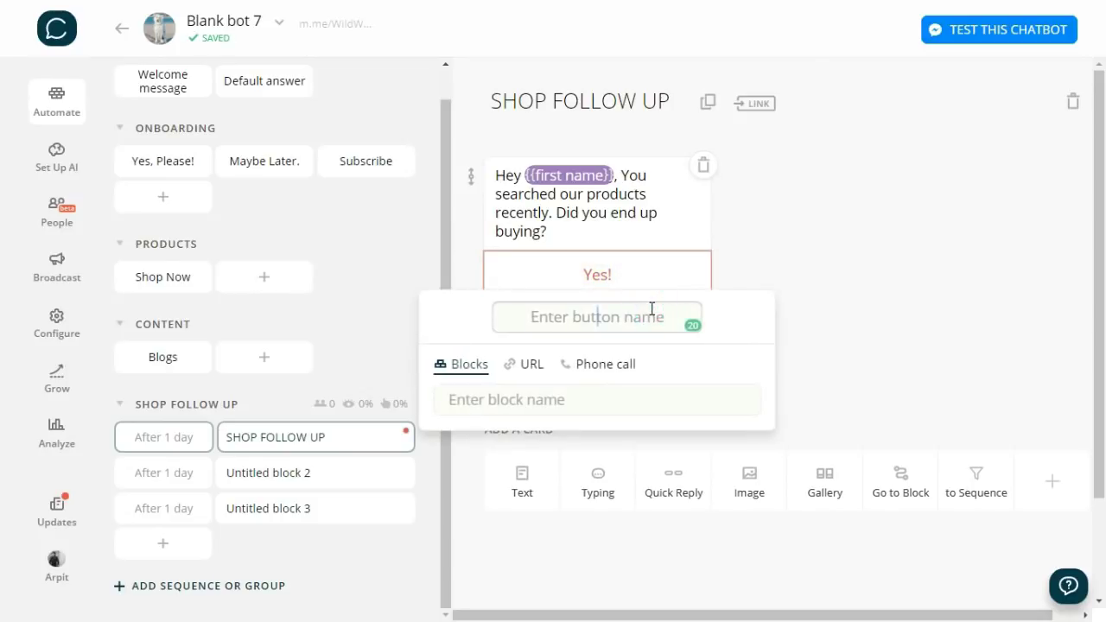
pyautogui.write('No.')
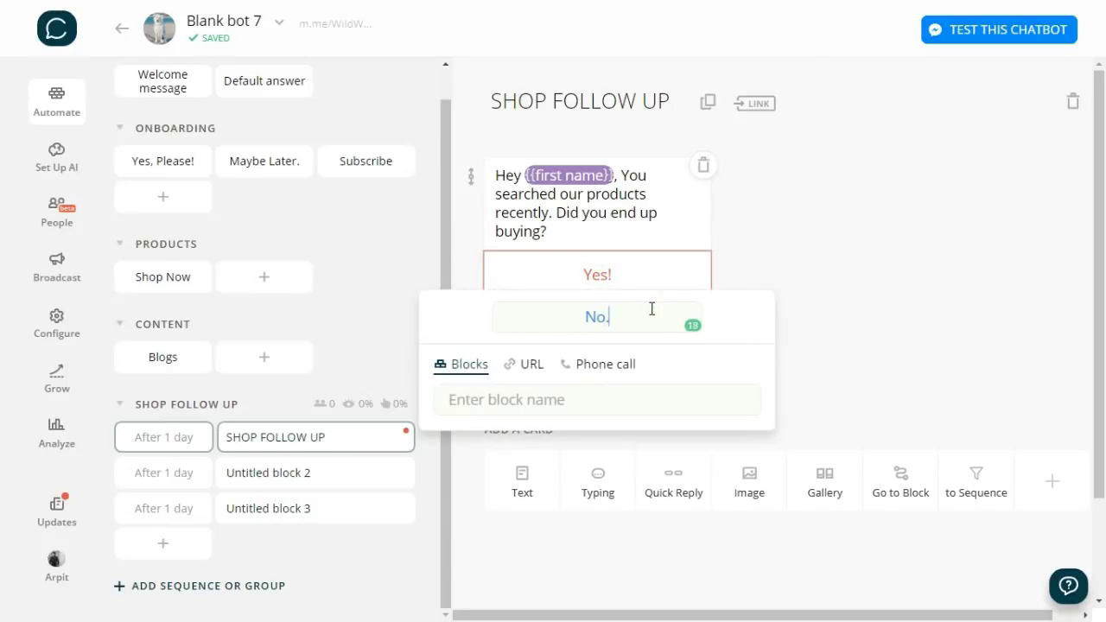
pyautogui.click(847, 342)
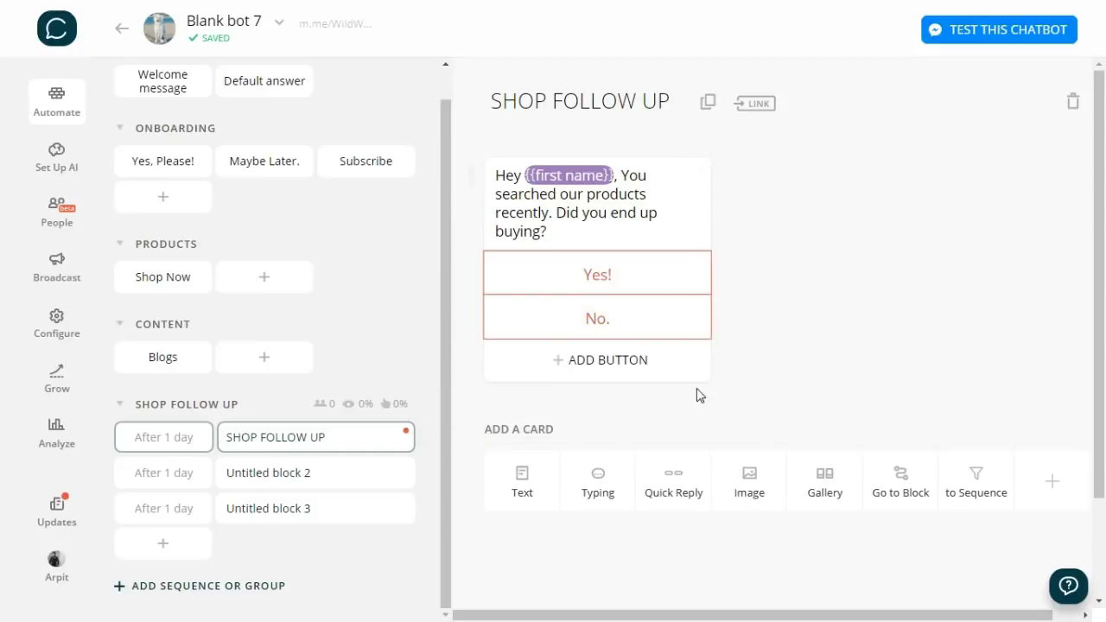
pyautogui.click(440, 407)
# - Add a new group and start naming it SHOP FOLLOW UP
pyautogui.click(155, 596)
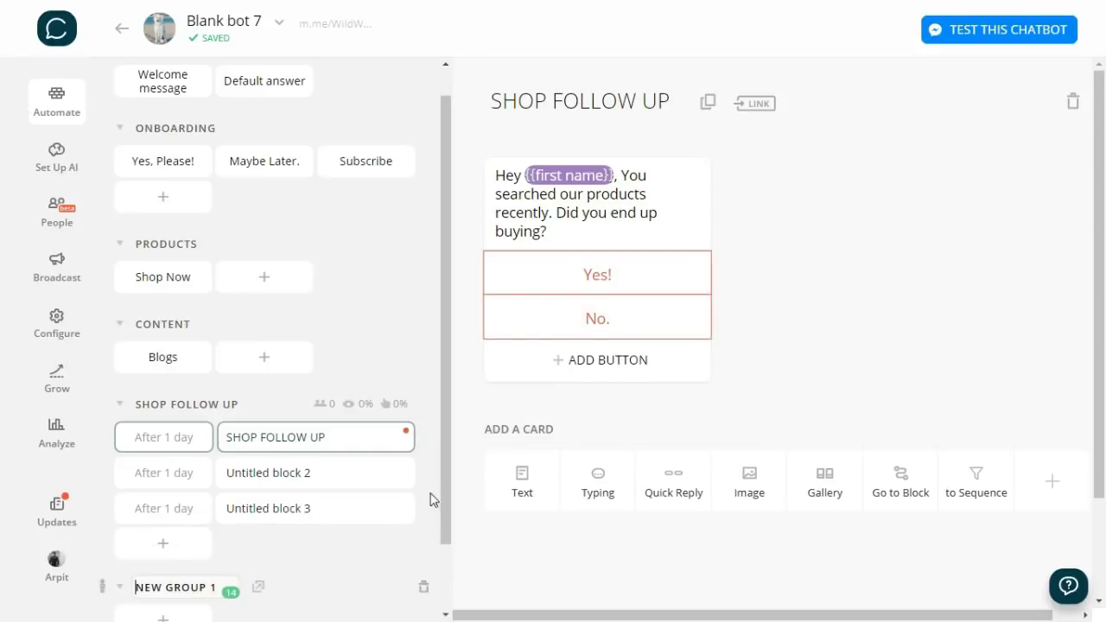
pyautogui.click(444, 447)
pyautogui.click(137, 503)
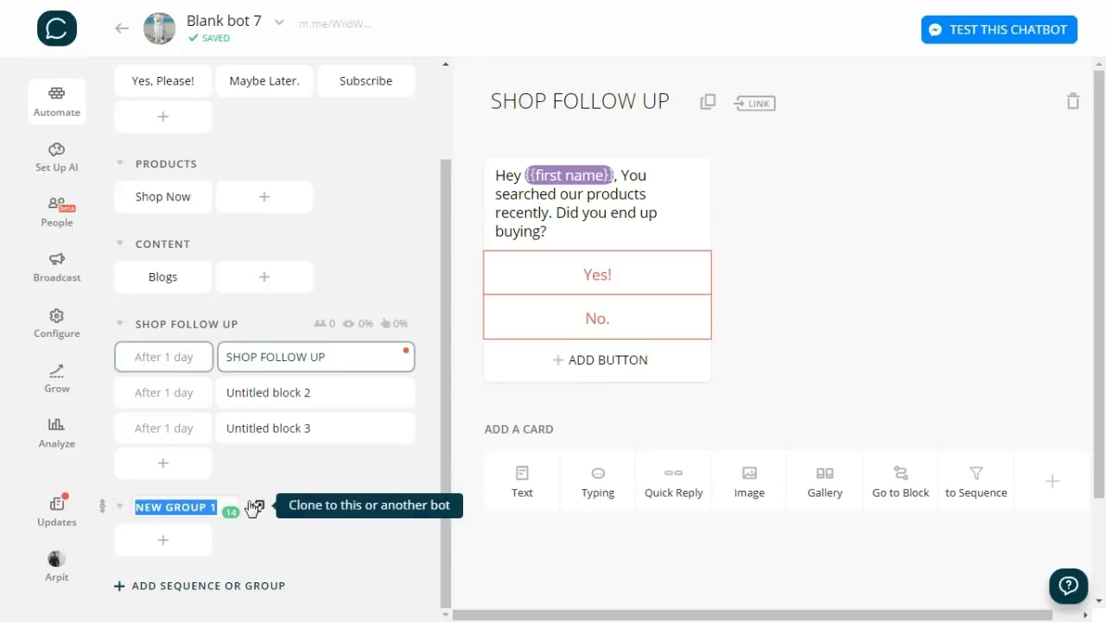
pyautogui.write('SHOP FOLLOW ')
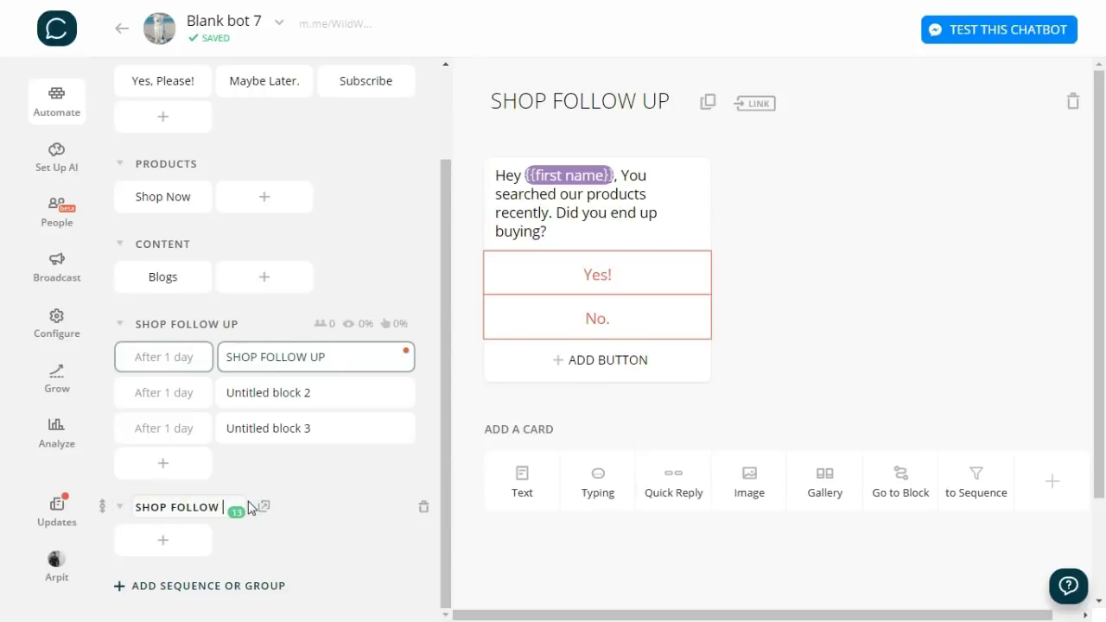
pyautogui.write('UP')
# - Confirm the group name and add a Yes! block with the thank-you review message
pyautogui.press('Return')
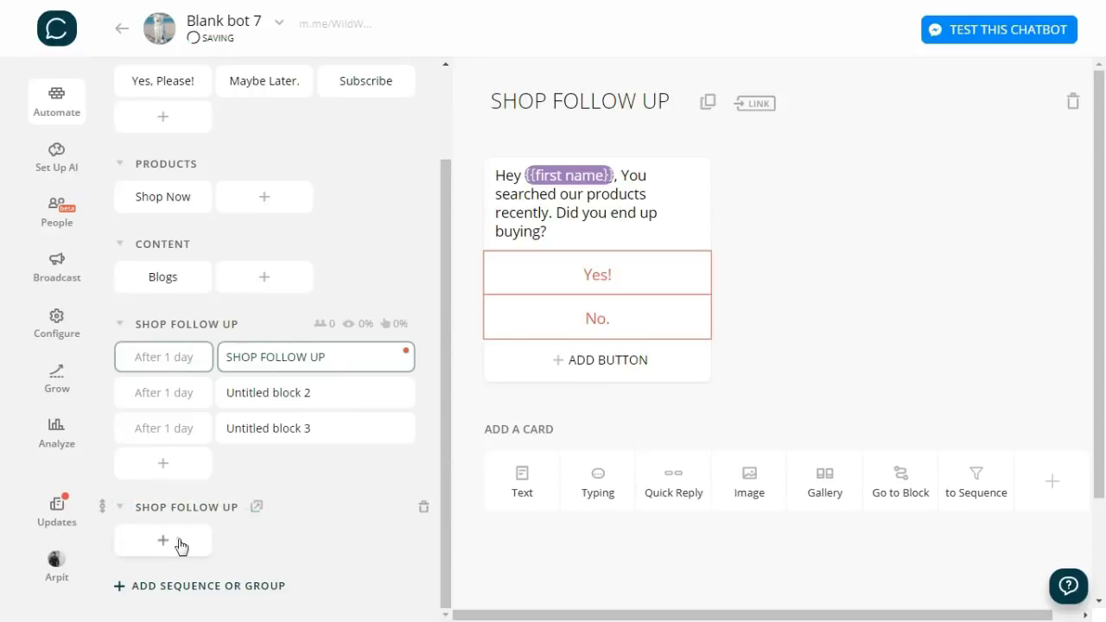
pyautogui.click(179, 542)
pyautogui.write('Yes!')
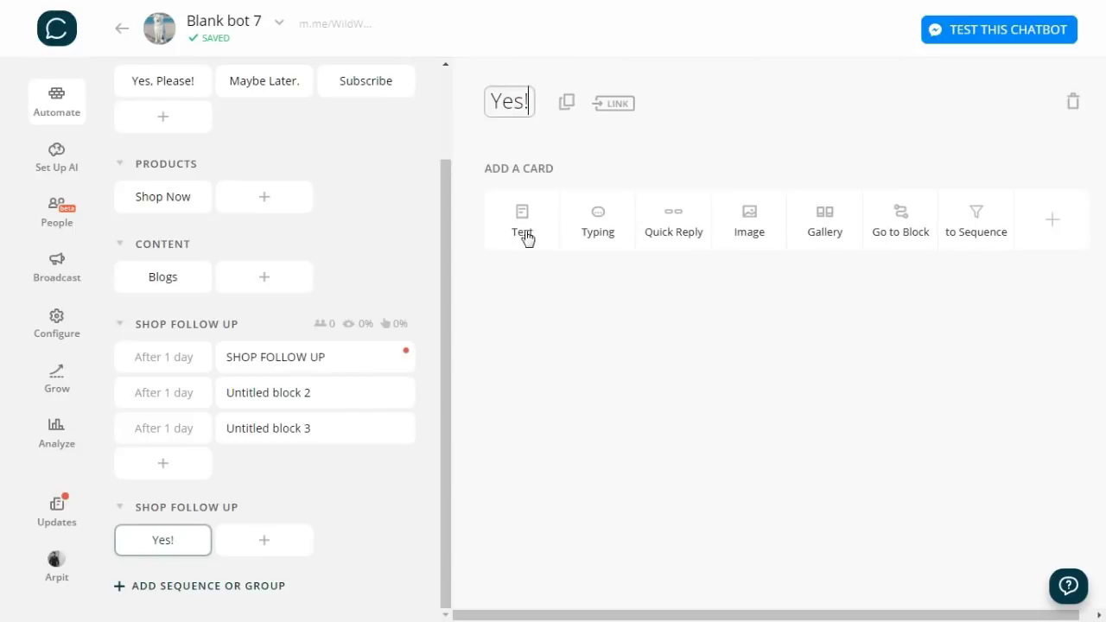
pyautogui.click(526, 239)
pyautogui.write("Thanks for you order. Don't forget to add your review about the product.")
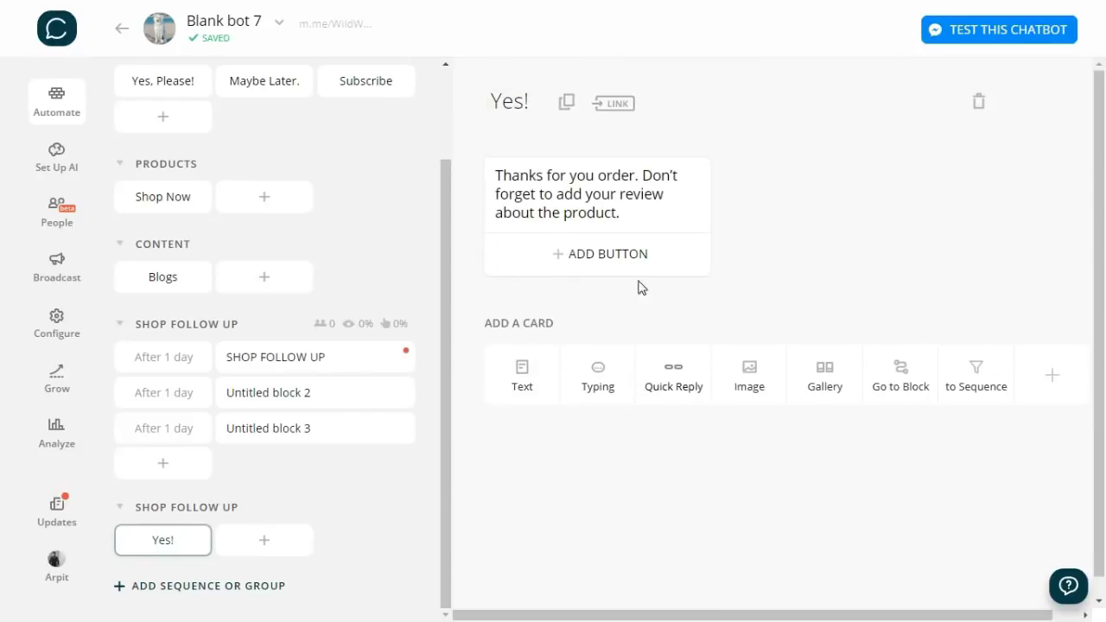
# - Add an Add Review button linking to the Facebook reviews page
pyautogui.click(626, 250)
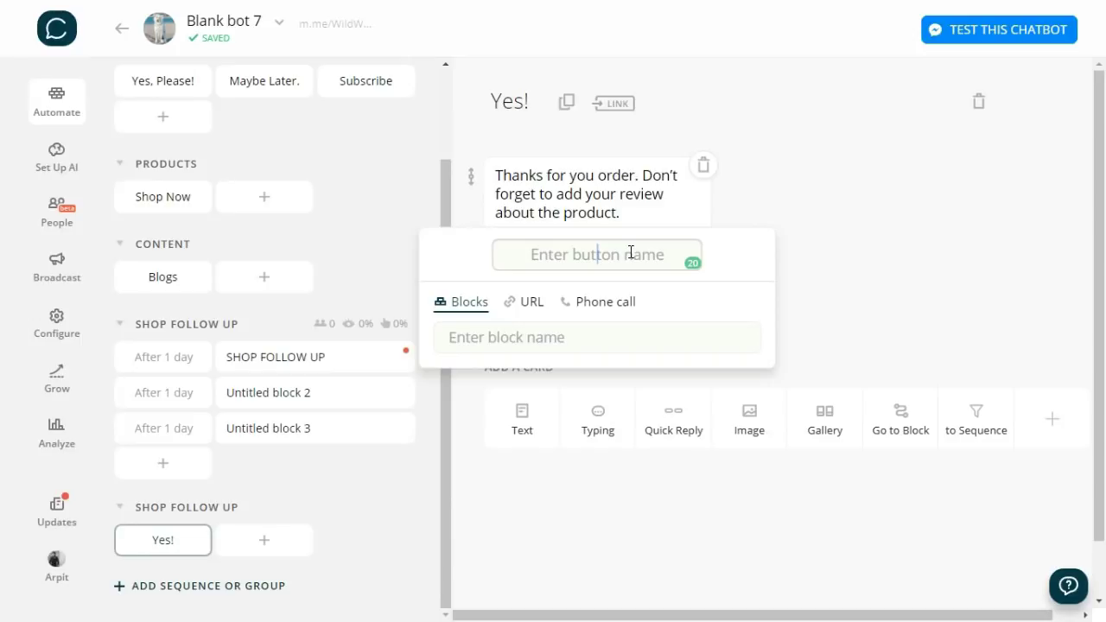
pyautogui.write('Add Rev')
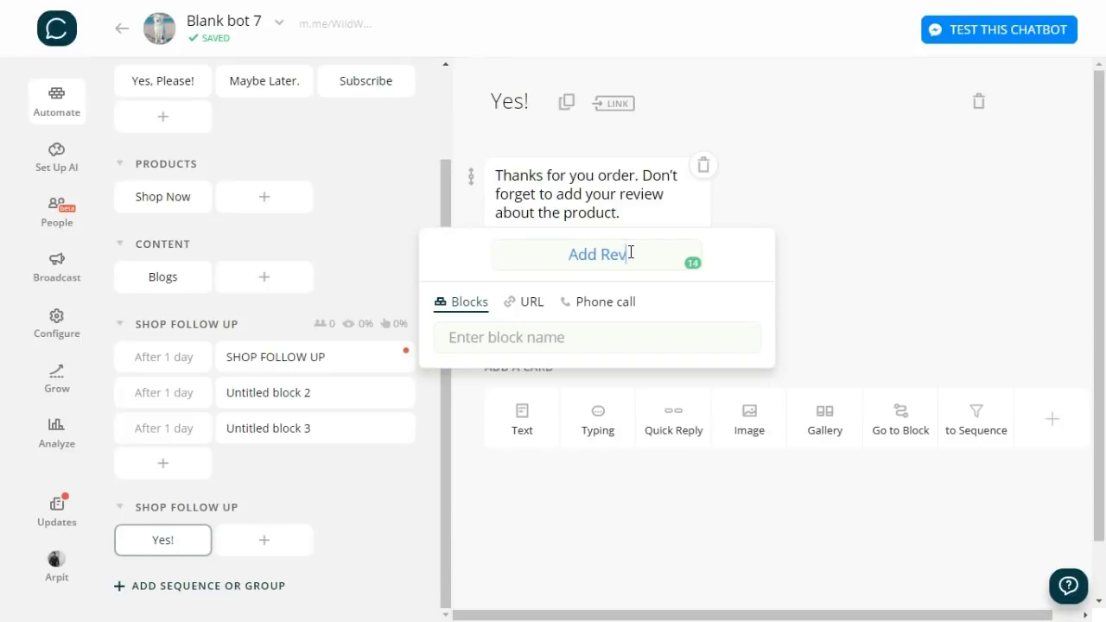
pyautogui.write('iew')
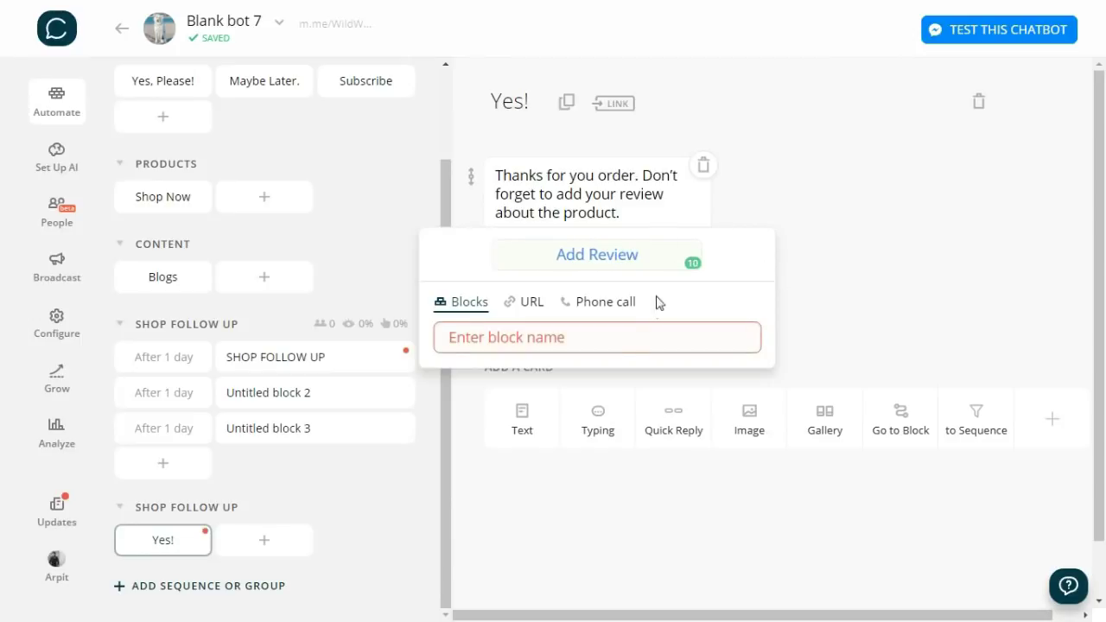
pyautogui.click(532, 302)
pyautogui.write('https://www.facebook.com/pg/WildWashindia/reviews/')
pyautogui.press('Return')
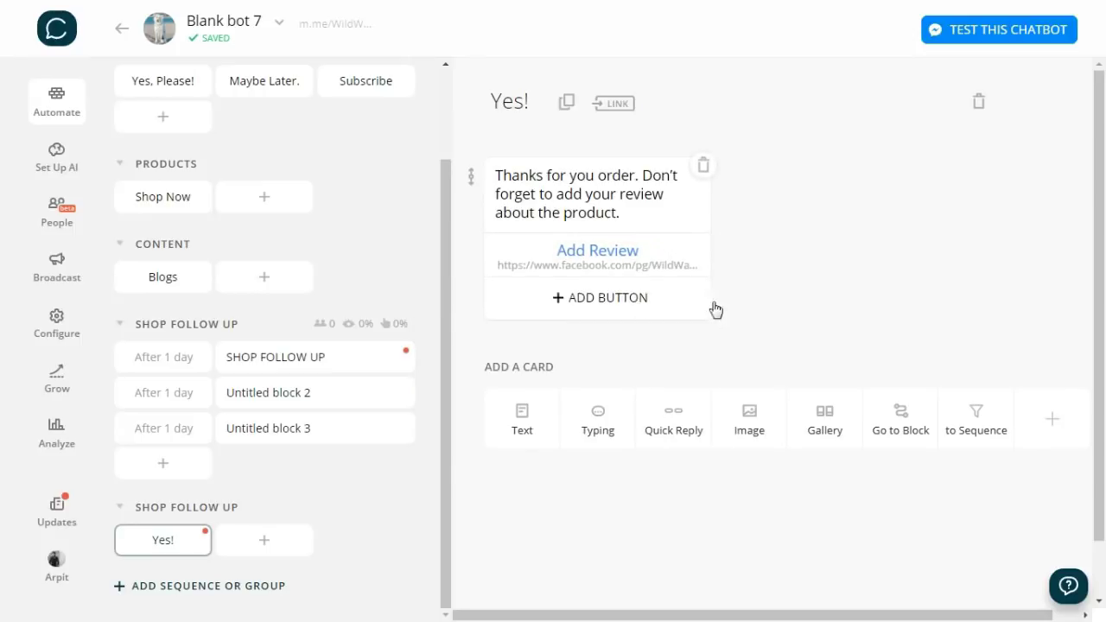
# - Add a No. block with the sales-representative help message and a Call Now phone button
pyautogui.click(269, 541)
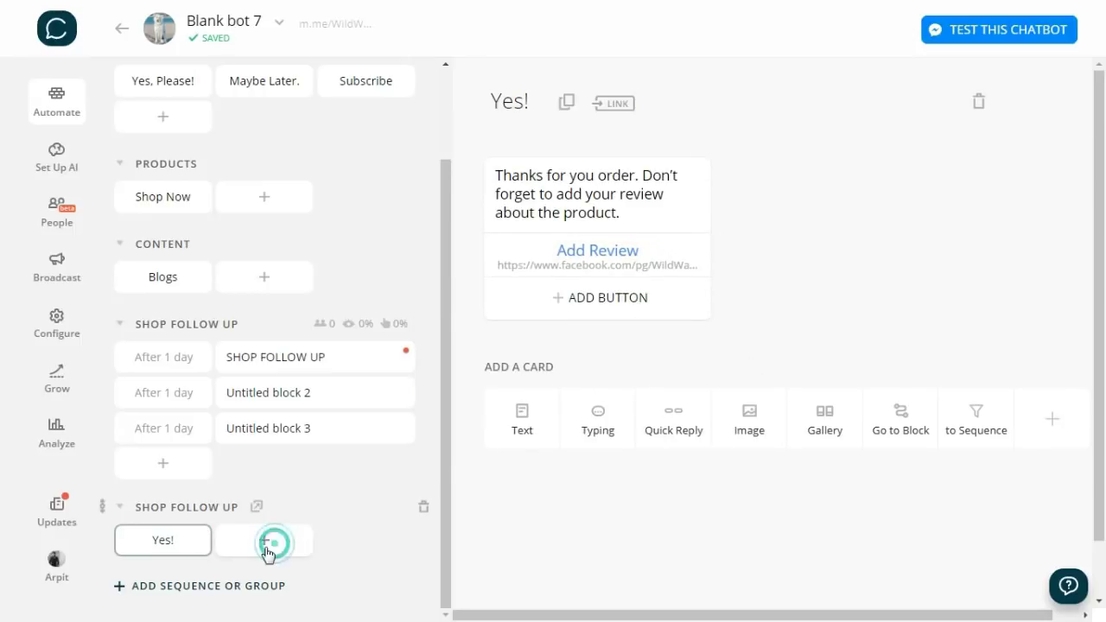
pyautogui.write('No.')
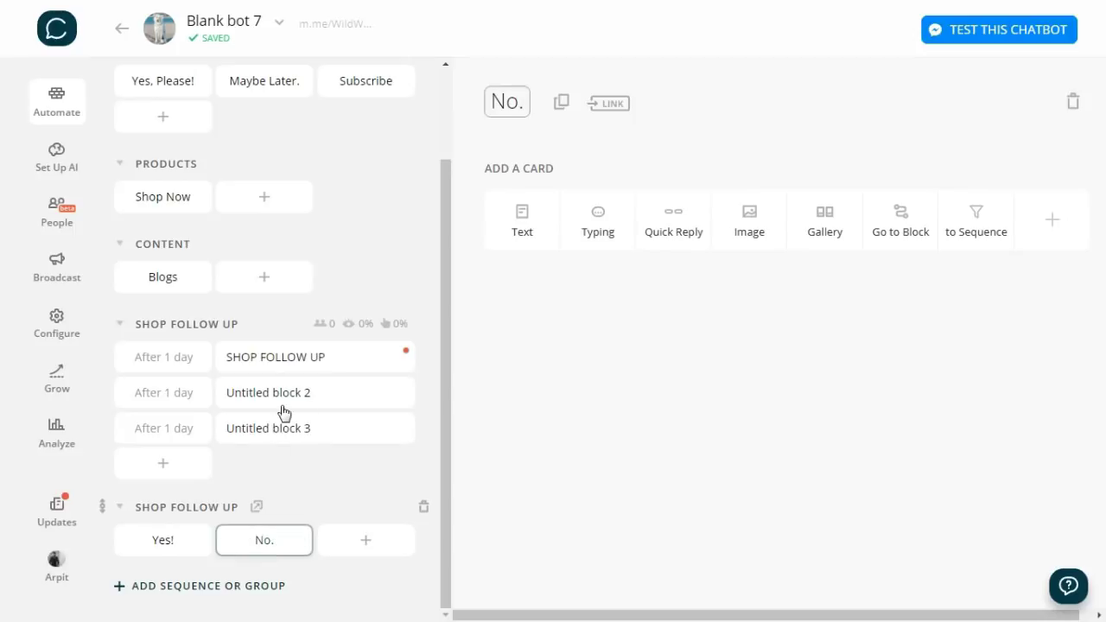
pyautogui.click(522, 222)
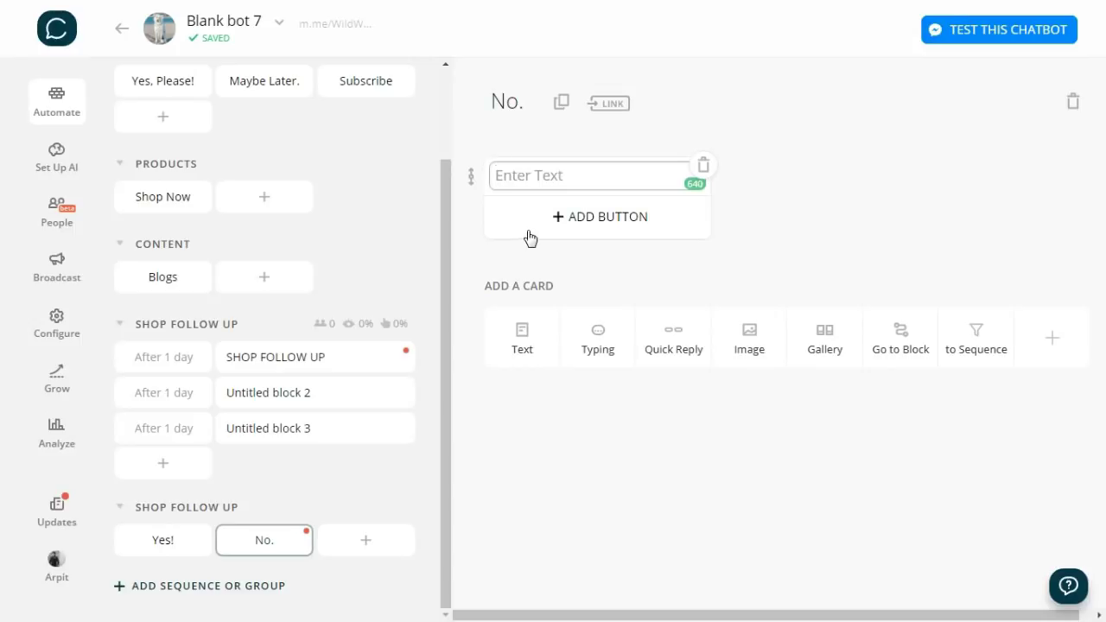
pyautogui.write('In case you had trouble buying the product or for any queries, feel free to speak with our sales representative')
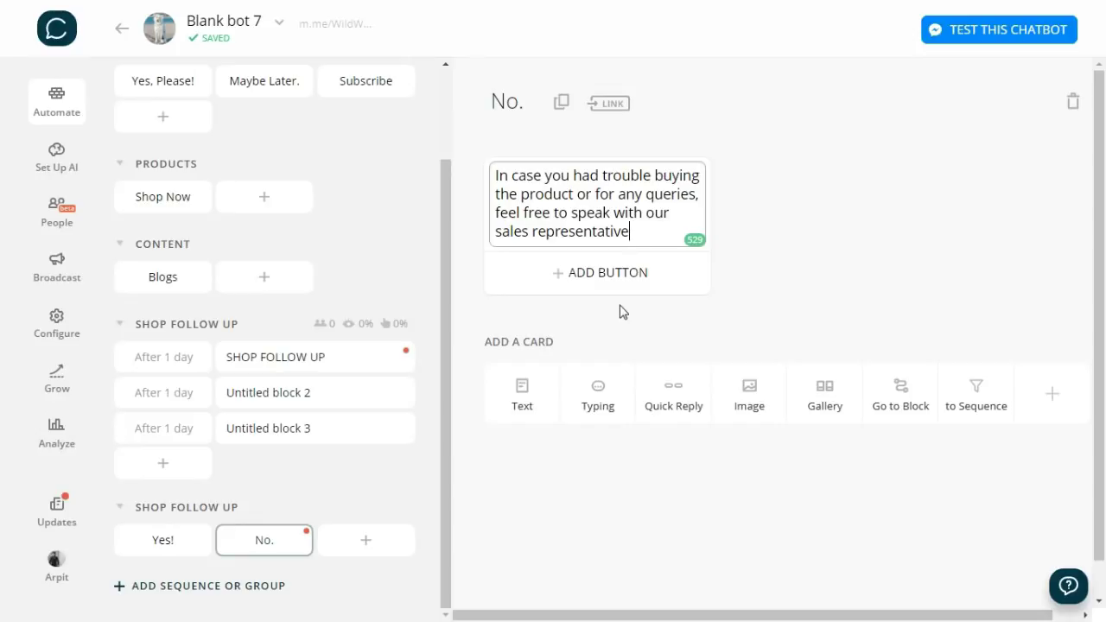
pyautogui.click(662, 272)
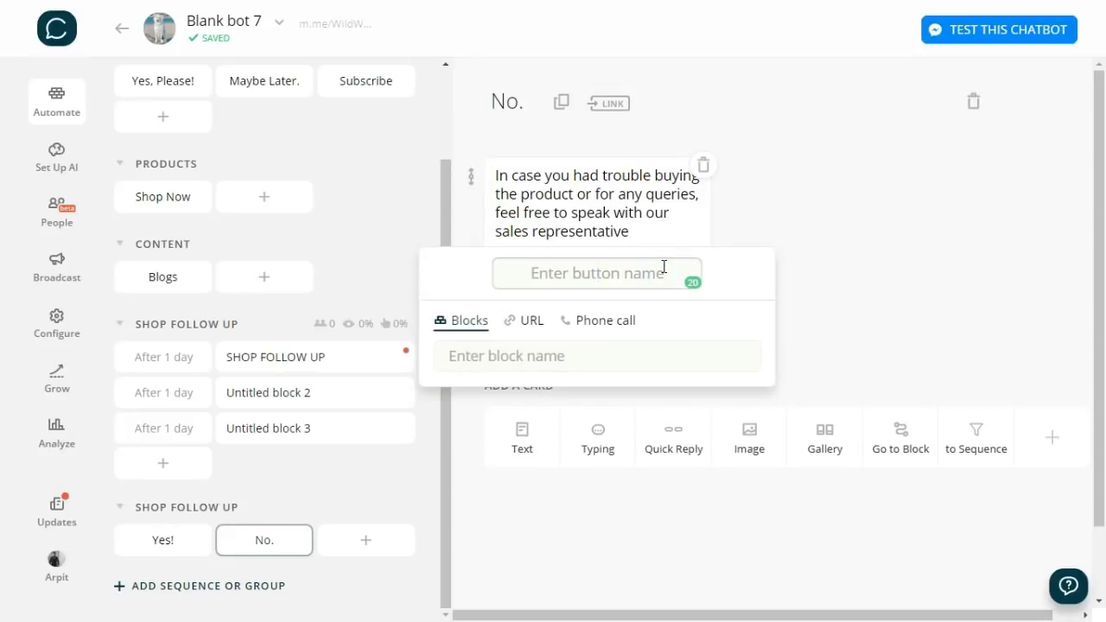
pyautogui.write('Call Now')
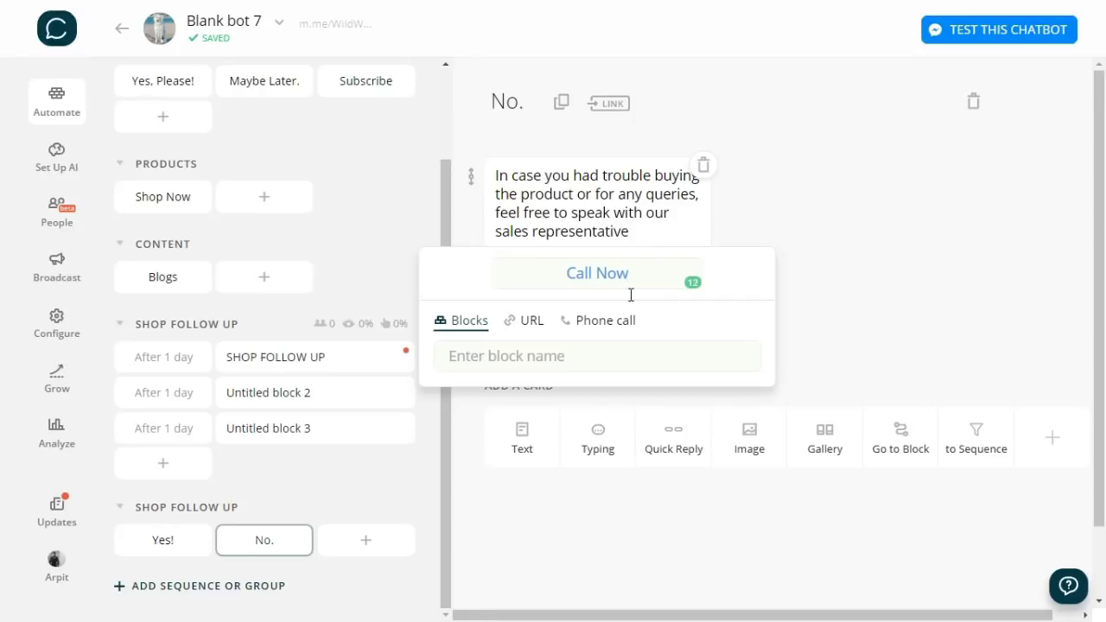
pyautogui.click(605, 320)
pyautogui.hotkey('ctrl', 'v')
pyautogui.click(975, 353)
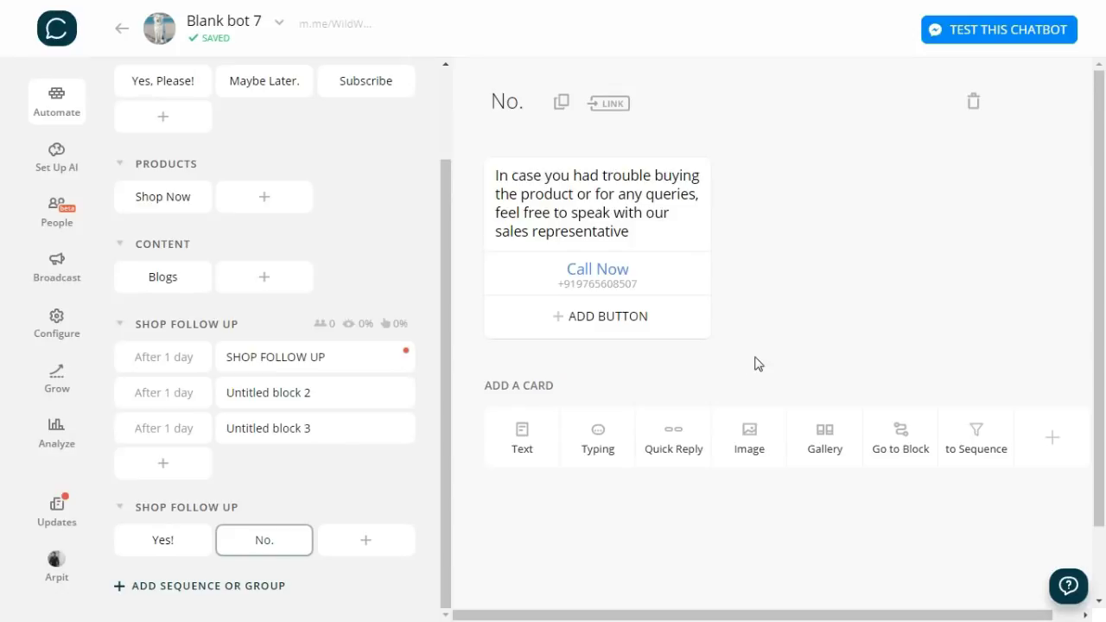
# - Add a 4-second typing pause and a discount message with an Avail Discount button
pyautogui.click(598, 438)
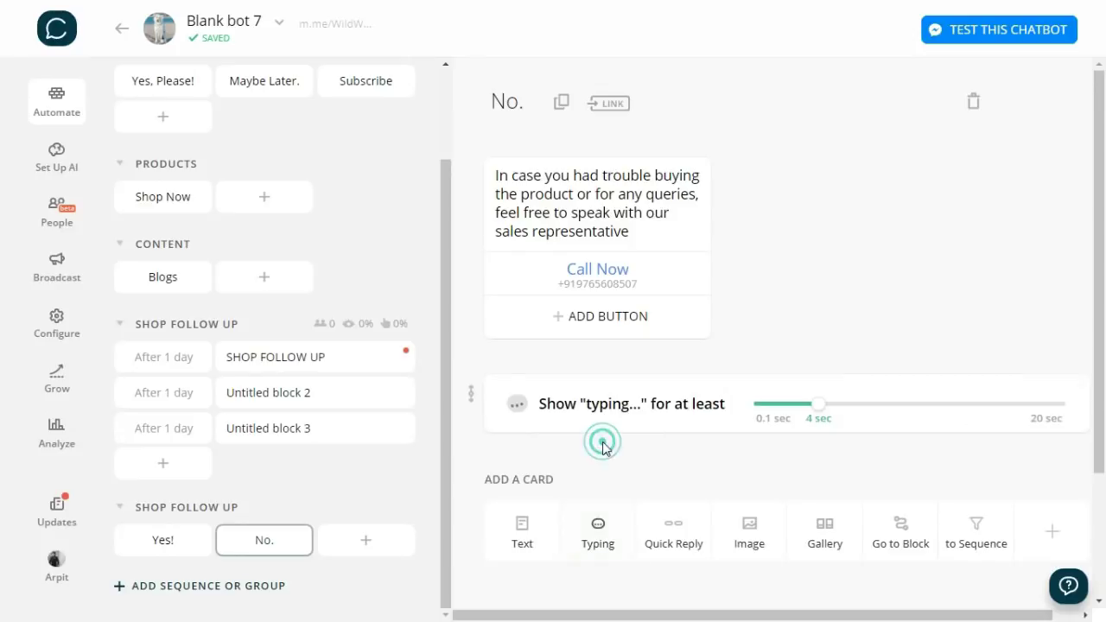
pyautogui.click(529, 538)
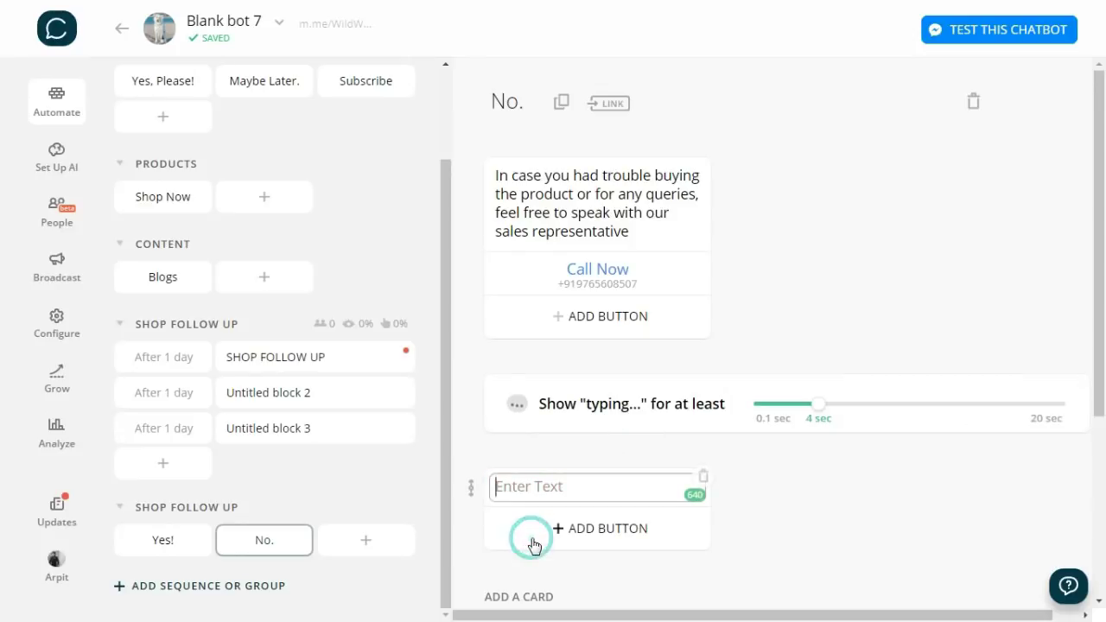
pyautogui.write('I can also help you with some discount')
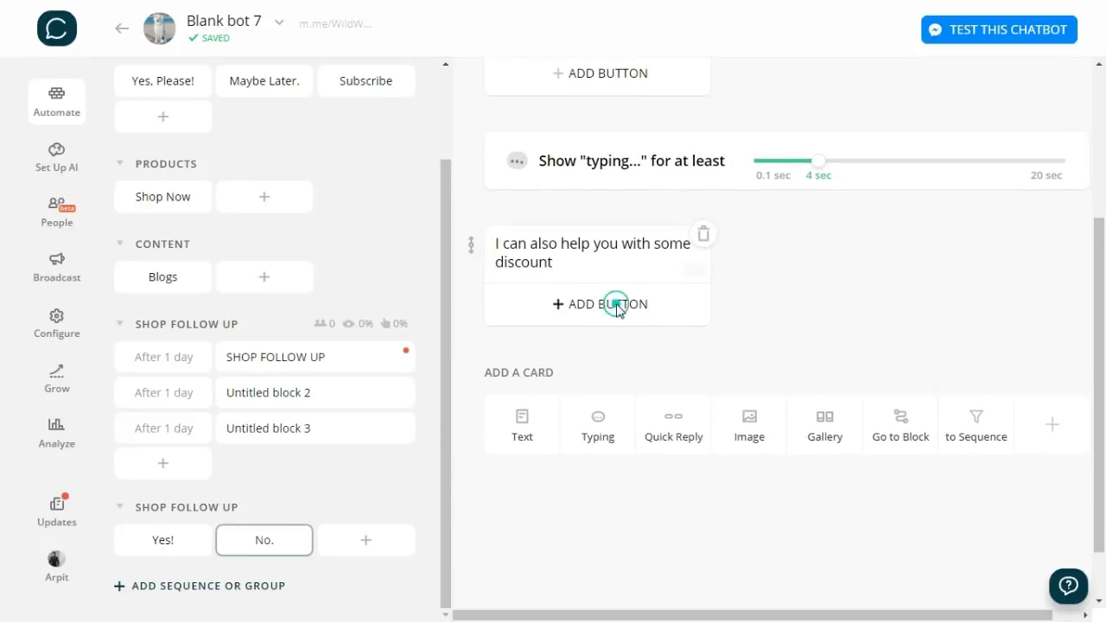
pyautogui.click(613, 303)
pyautogui.write('Avail ')
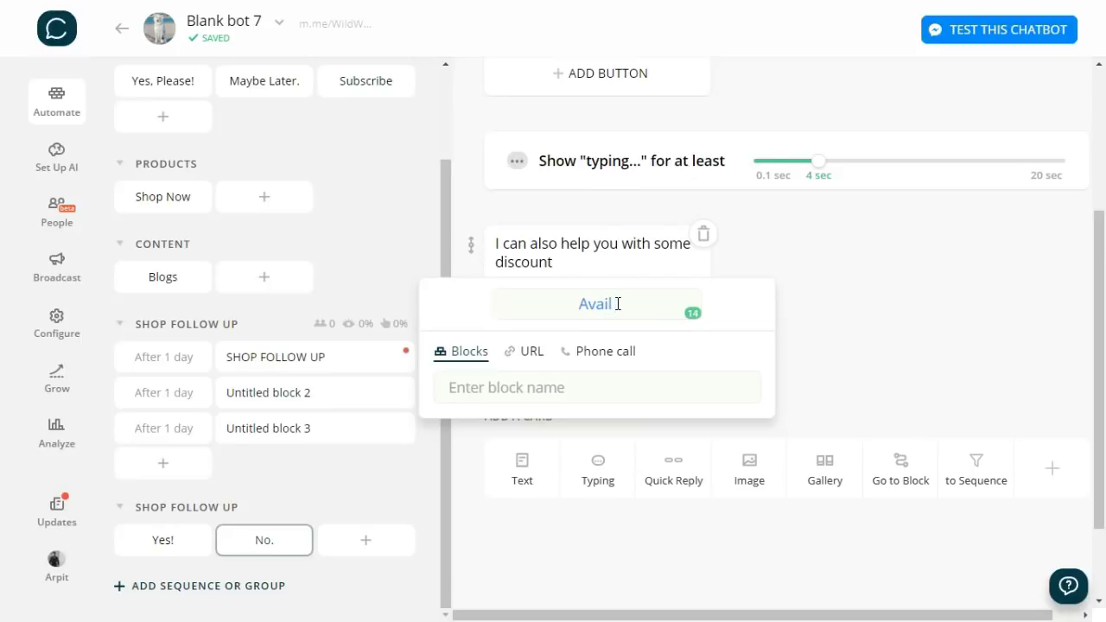
pyautogui.write('Discount')
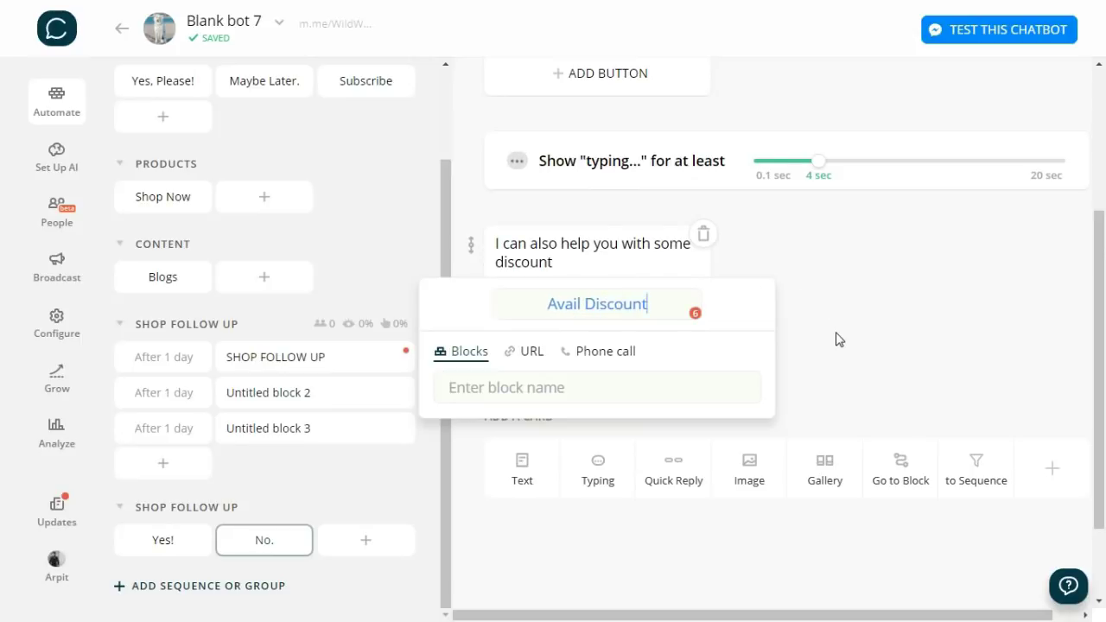
pyautogui.click(835, 339)
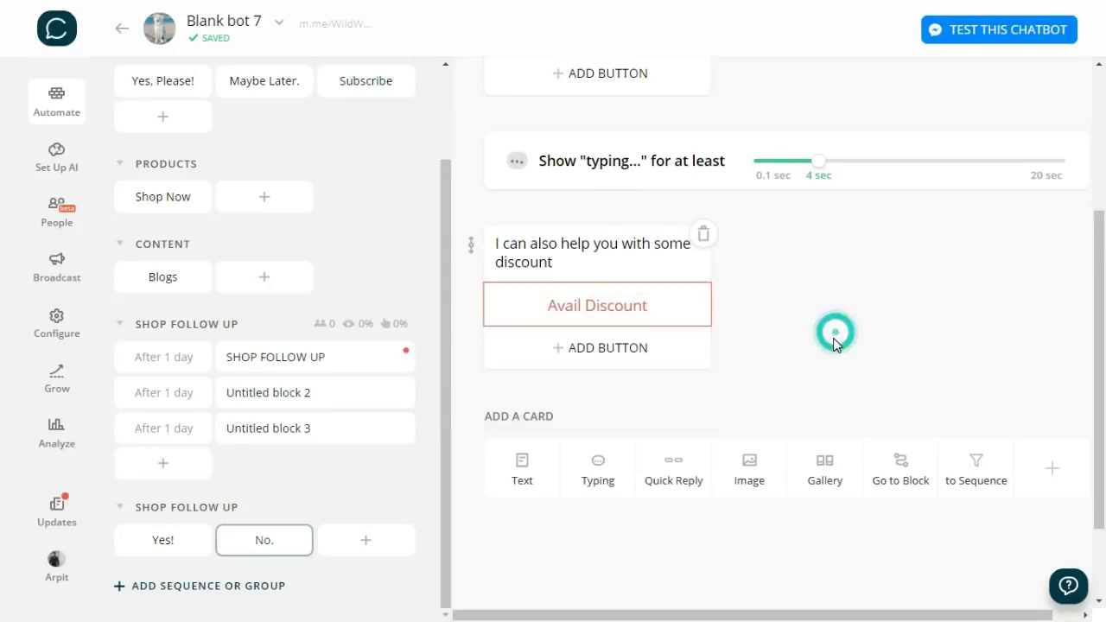
# - Create an Avail Discount block with a text card offering 5% off with code GIFT
pyautogui.click(356, 541)
pyautogui.write('Avail D')
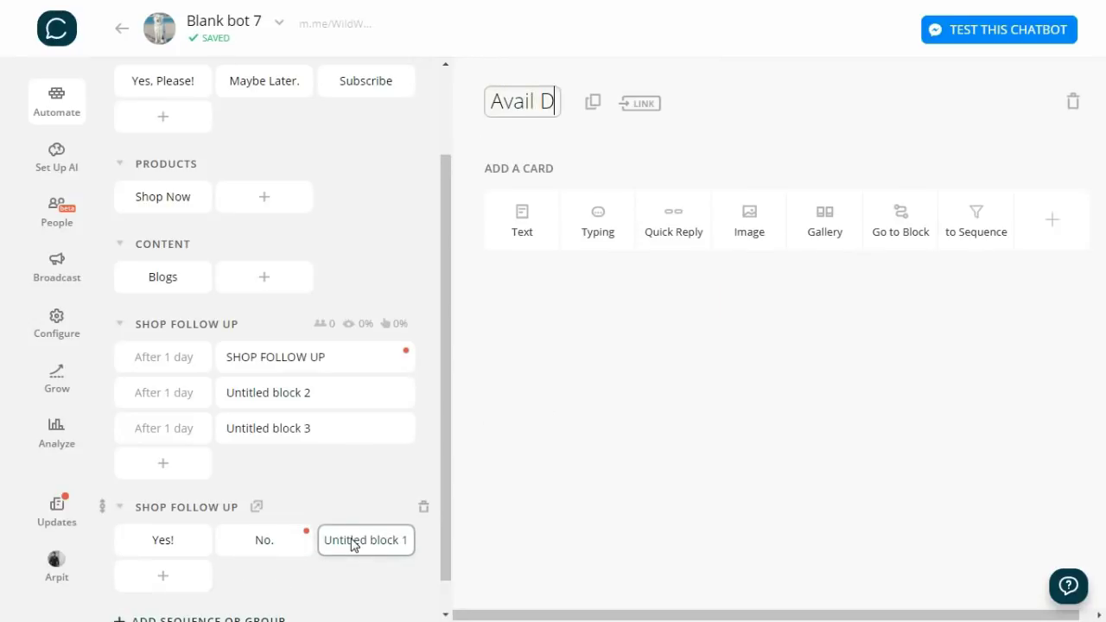
pyautogui.write('iscount')
pyautogui.click(521, 222)
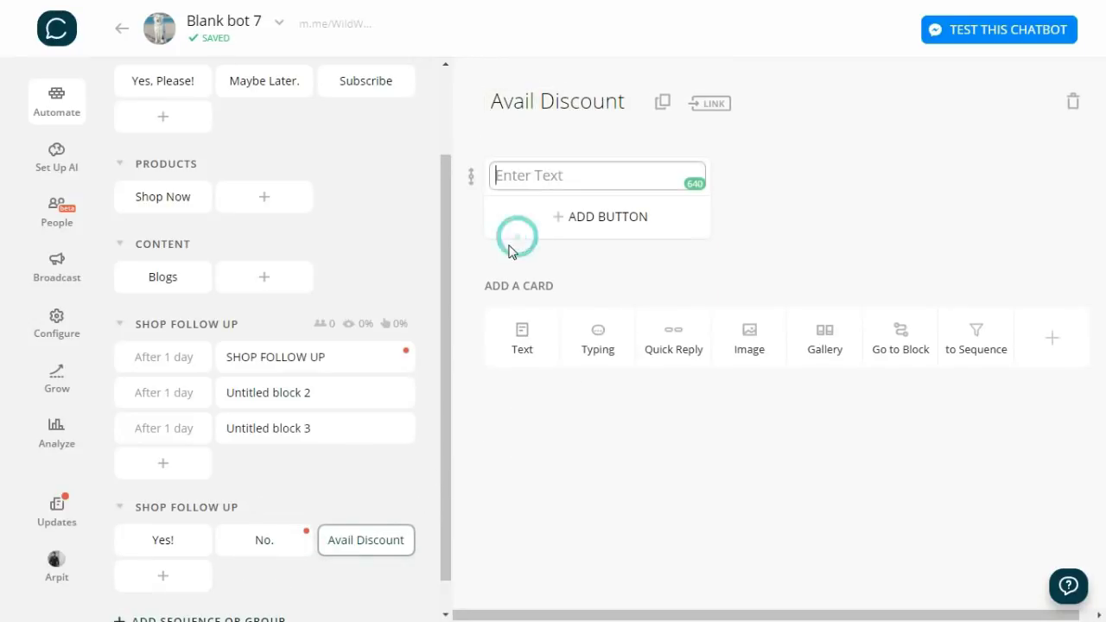
pyautogui.write('Use coupon code GIFT to avail 5% off at the time of checkout')
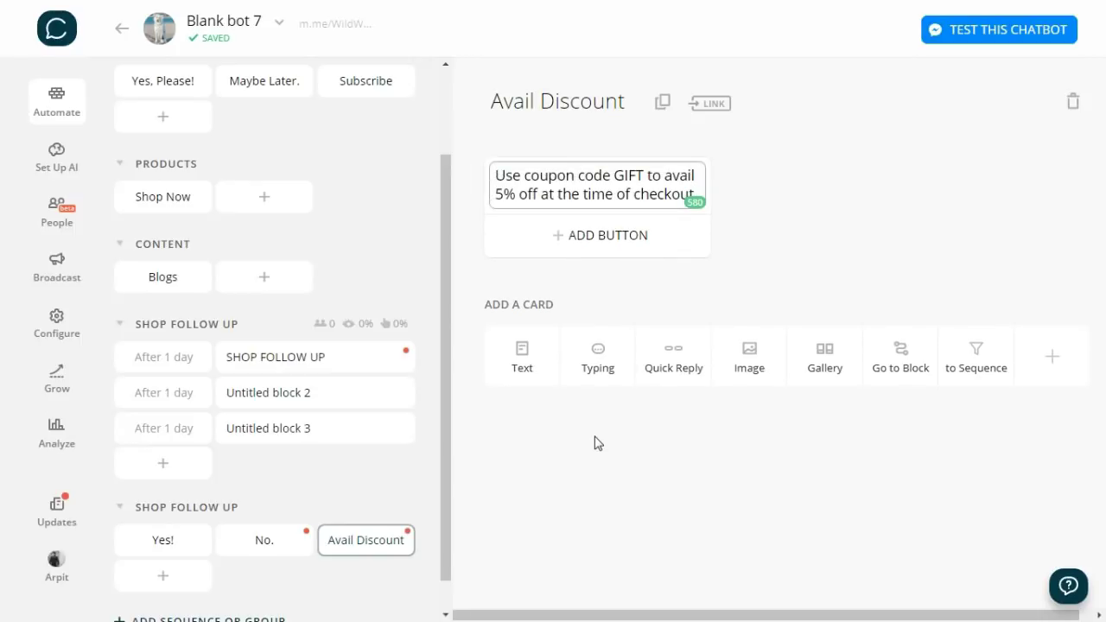
pyautogui.click(619, 271)
# - Link the No. block's Avail Discount button to the Avail Discount block
pyautogui.click(254, 544)
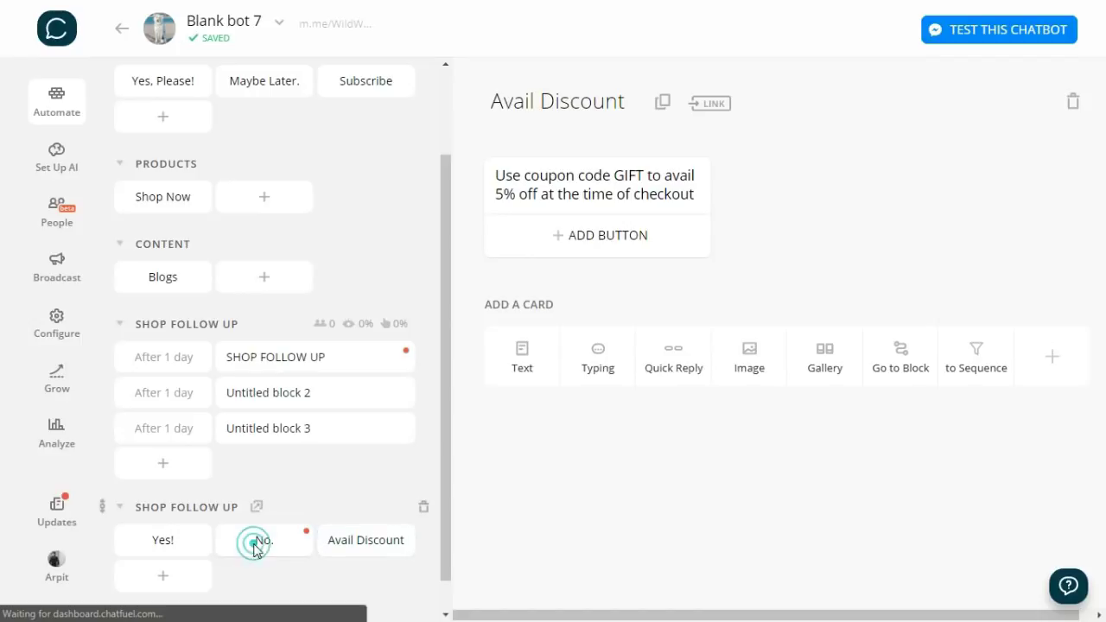
pyautogui.scroll(-4, 803, 484)
pyautogui.click(627, 301)
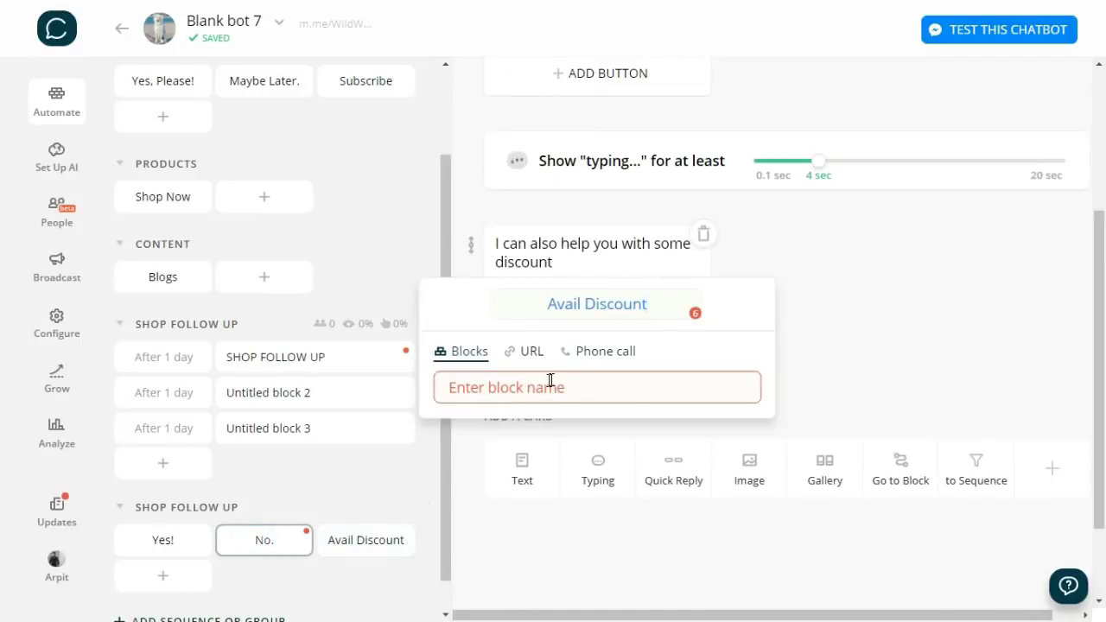
pyautogui.click(551, 380)
pyautogui.write('avail')
pyautogui.click(528, 487)
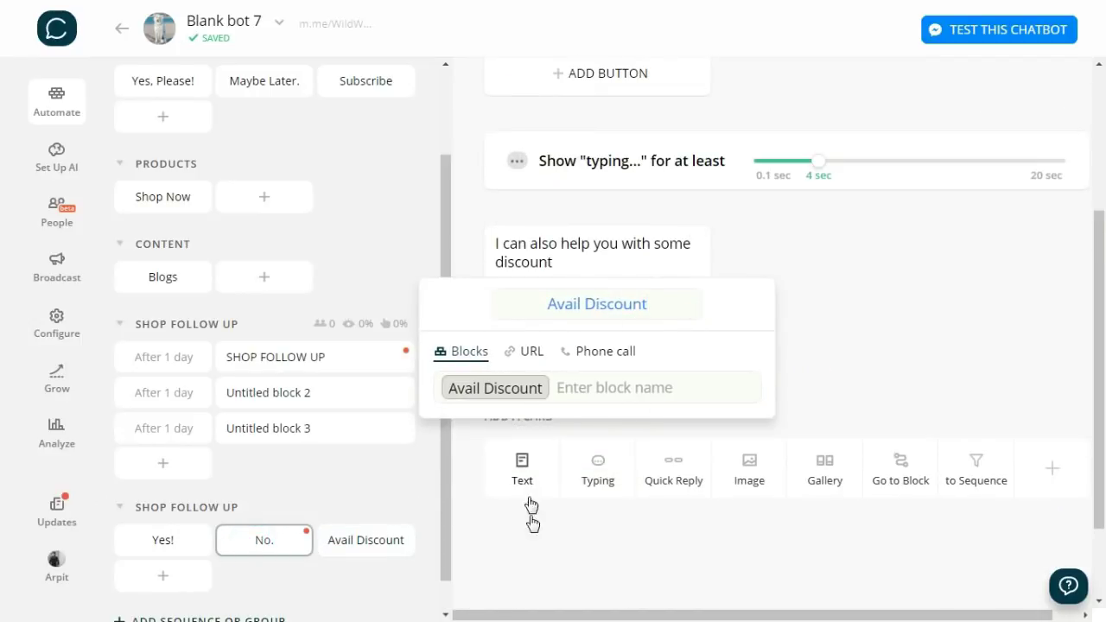
pyautogui.click(548, 556)
# - Link the SHOP FOLLOW UP message's Yes! and No. buttons to the Yes! and No. blocks
pyautogui.click(390, 358)
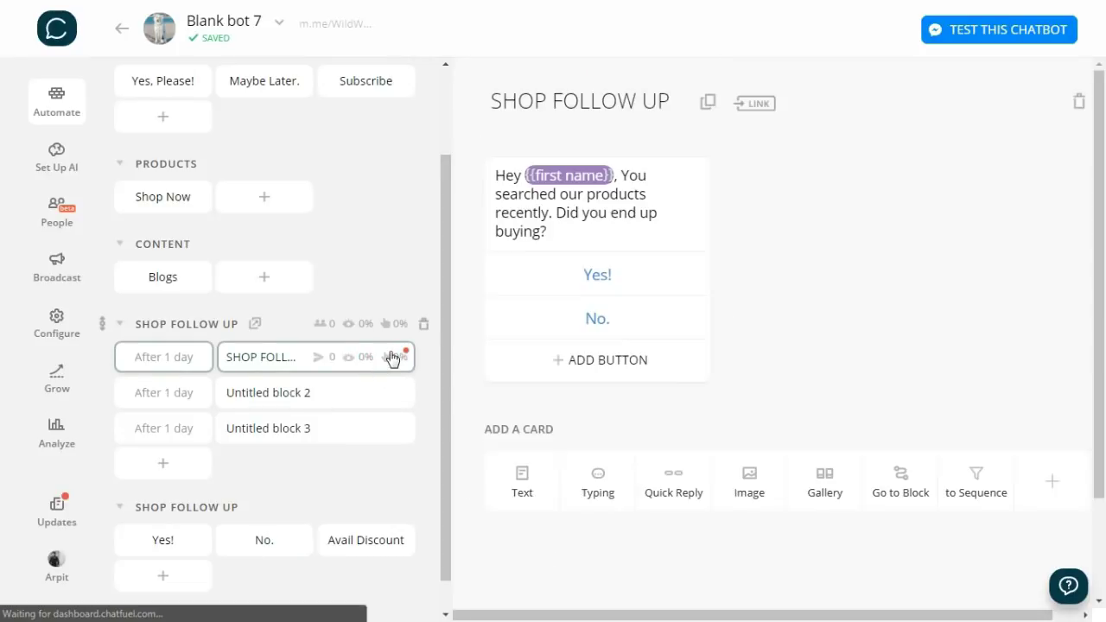
pyautogui.click(597, 275)
pyautogui.click(583, 357)
pyautogui.write('ye')
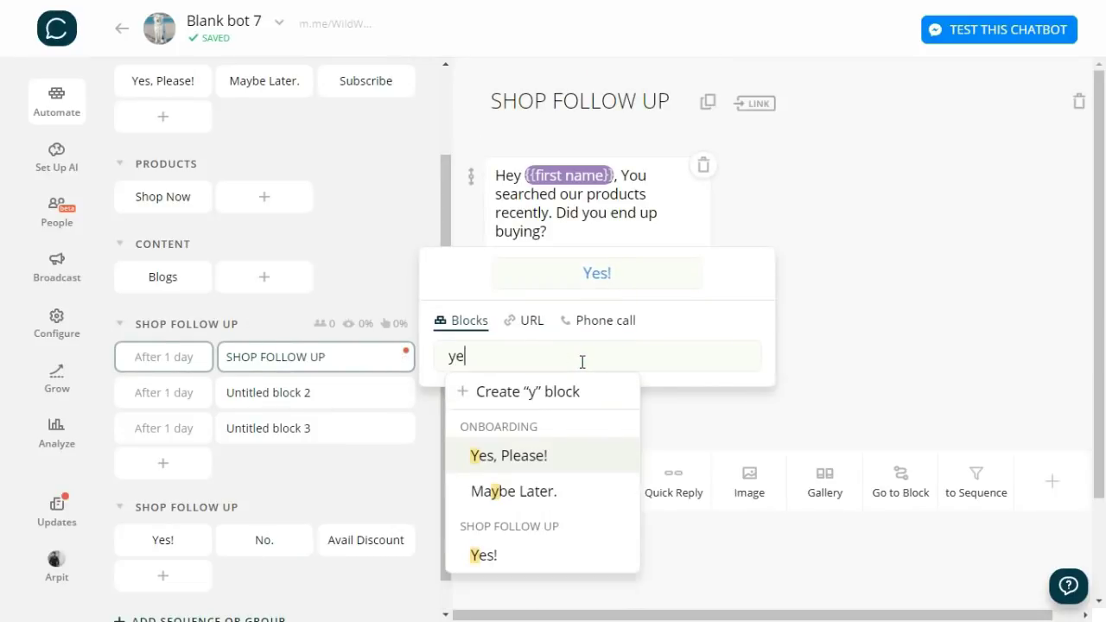
pyautogui.write('s')
pyautogui.click(523, 519)
pyautogui.click(671, 437)
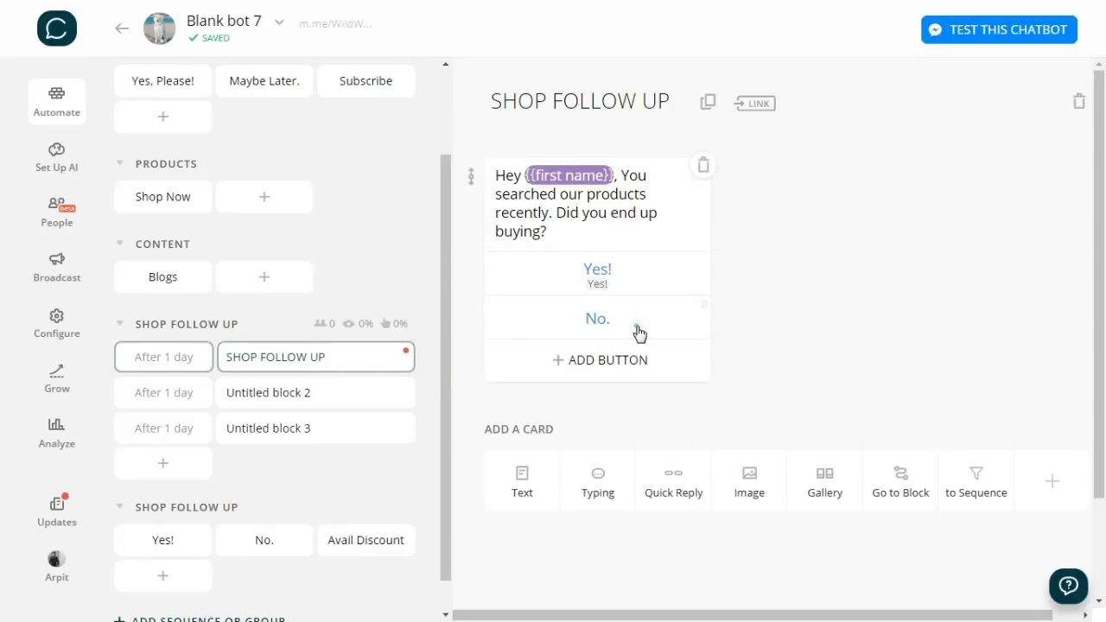
pyautogui.click(639, 333)
pyautogui.click(610, 394)
pyautogui.write('no')
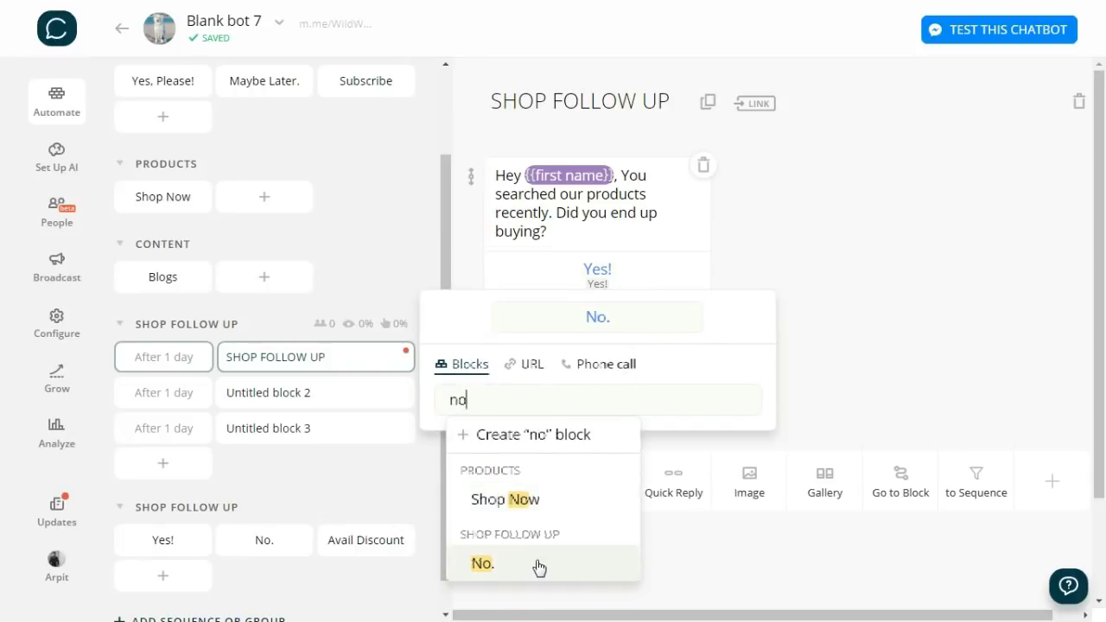
pyautogui.click(539, 567)
pyautogui.click(892, 383)
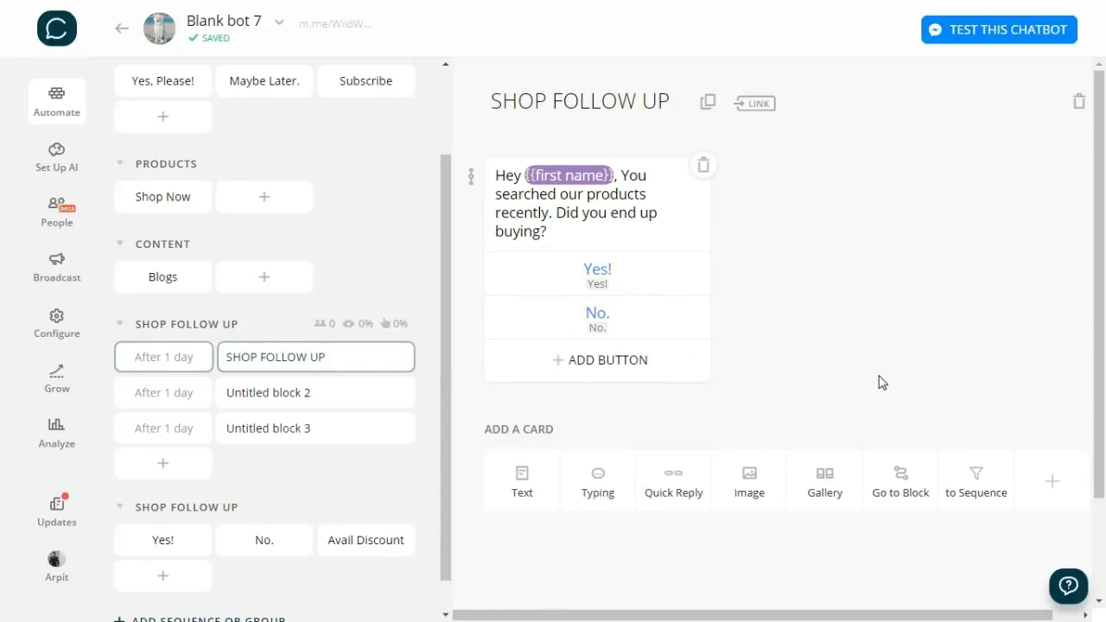
# - Add a Subscribe To Sequence card to the Shop Now block, set to SHOP FOLLOW UP
pyautogui.click(880, 381)
pyautogui.click(164, 209)
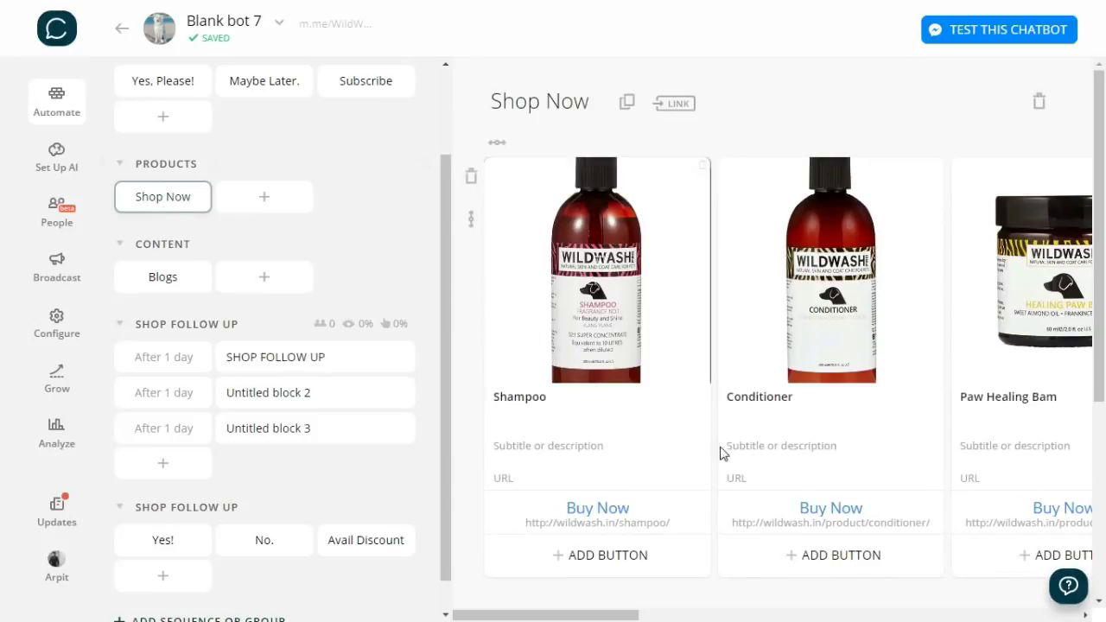
pyautogui.scroll(-4, 718, 506)
pyautogui.click(1052, 357)
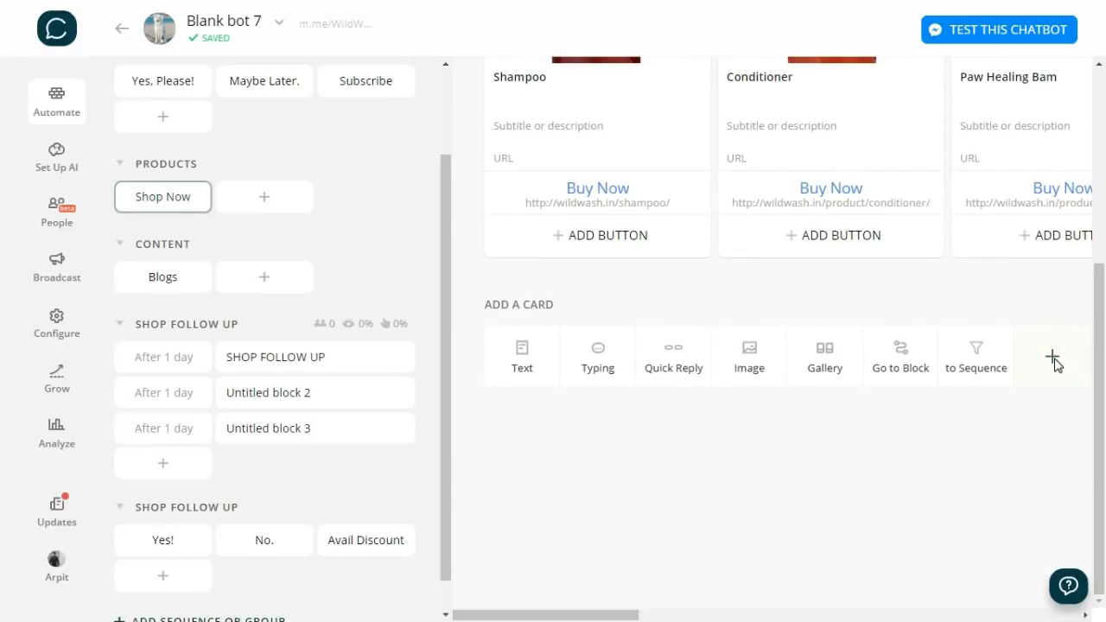
pyautogui.scroll(-1, 604, 346)
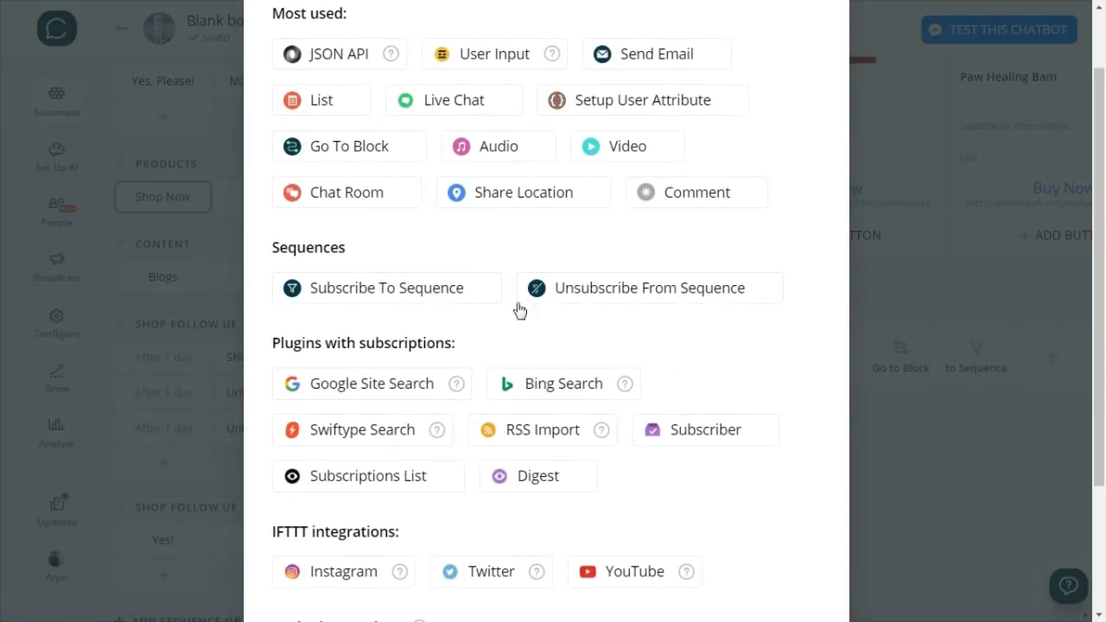
pyautogui.click(435, 290)
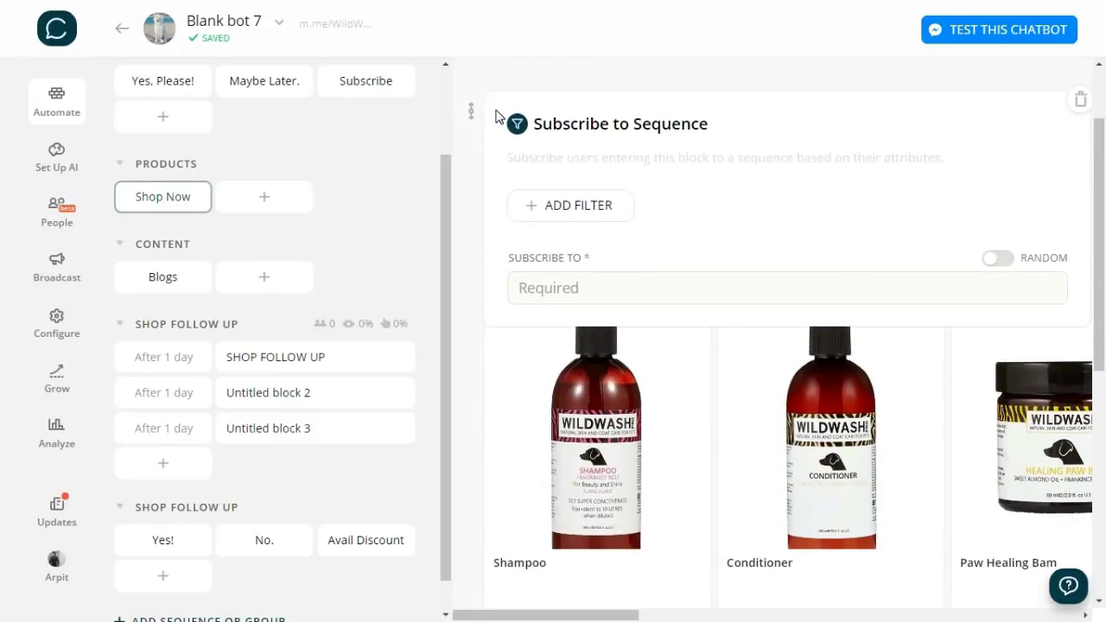
pyautogui.click(584, 251)
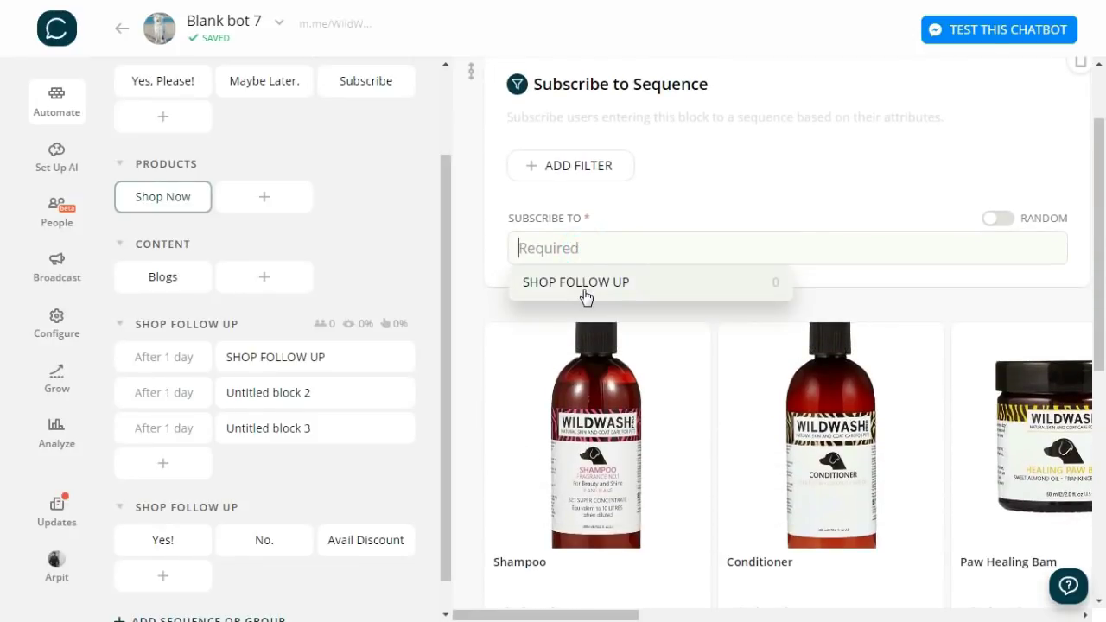
pyautogui.click(582, 285)
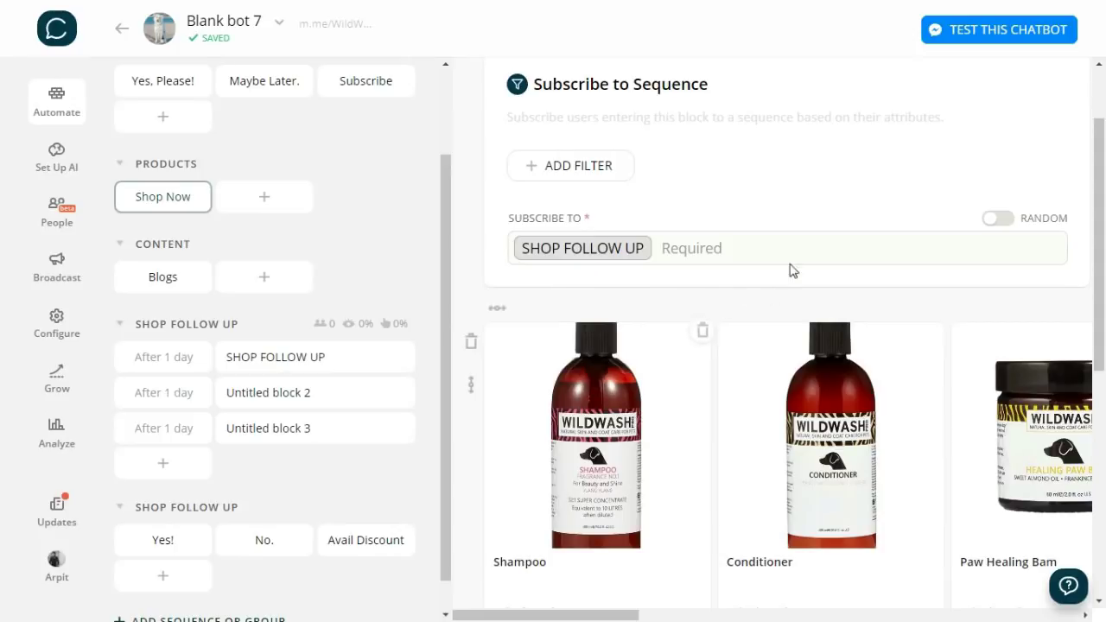
pyautogui.scroll(2, 795, 207)
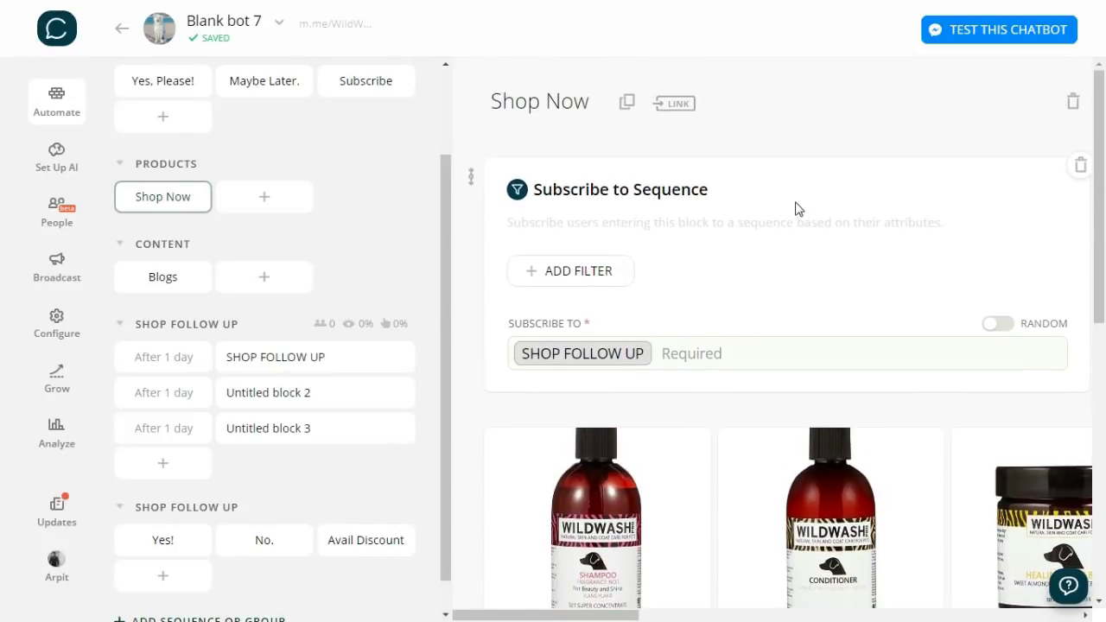